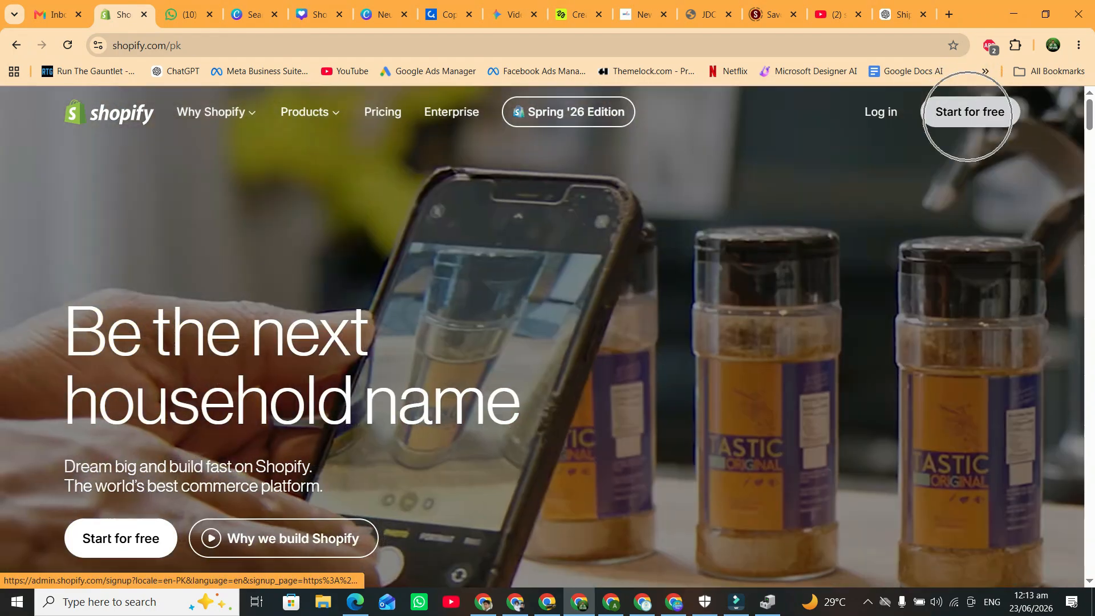
Start the Shopify free trial by signing up with the Google account.
left_click(968, 113)
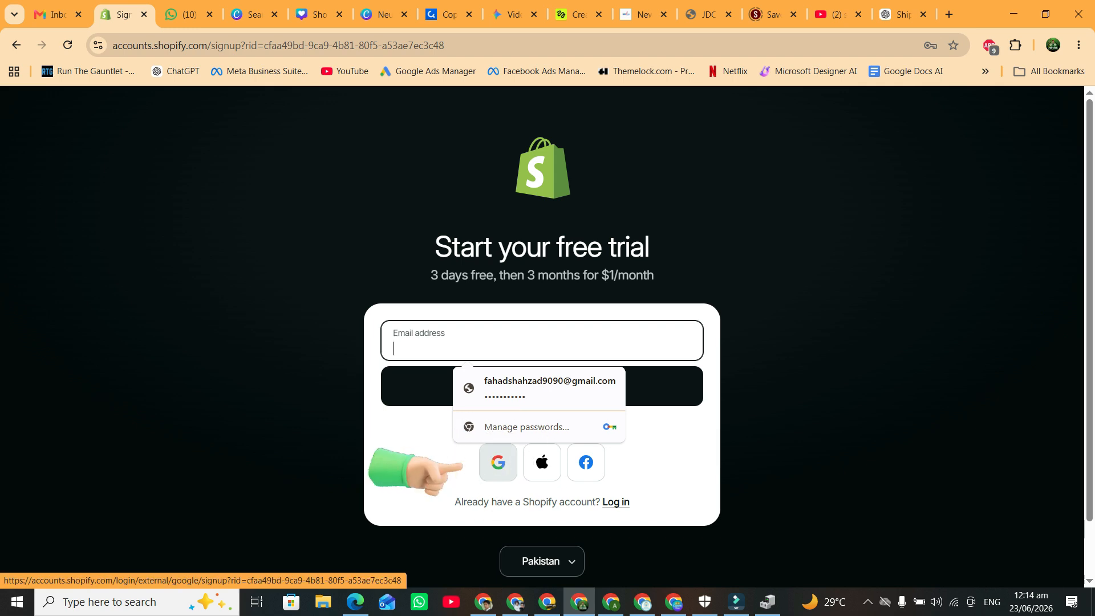
left_click(498, 463)
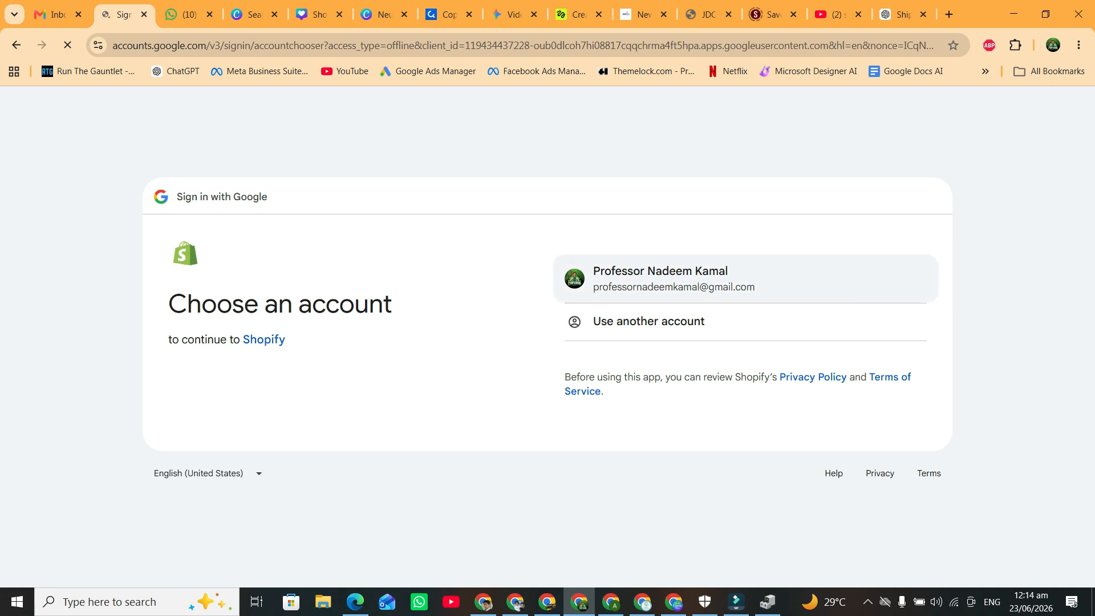
left_click(673, 278)
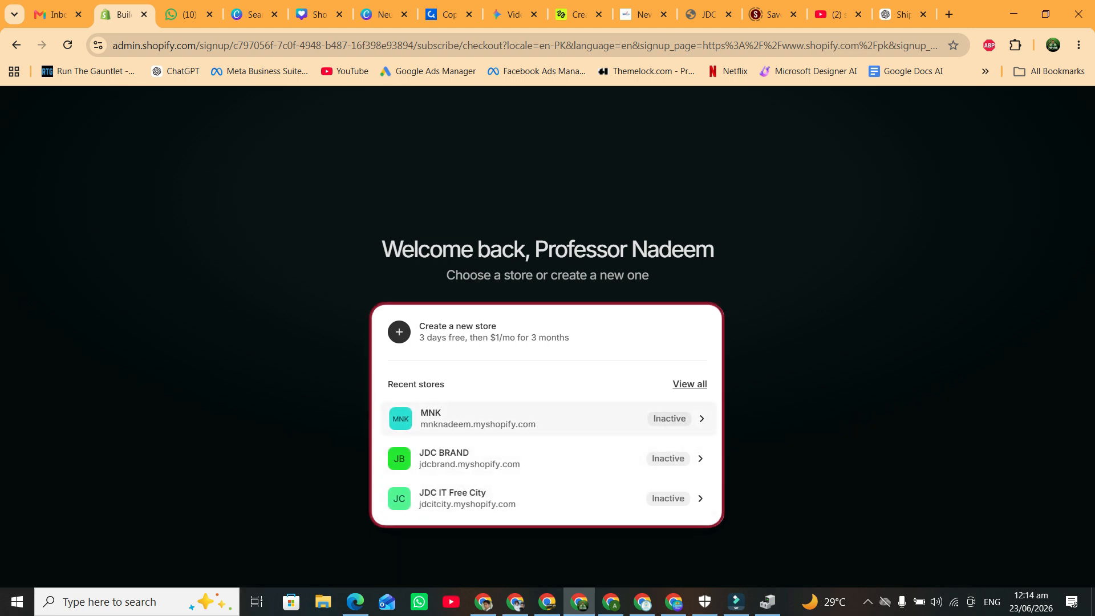
Create a new store, skip payment details, and add Sell in-store and Dropshipping to the setup.
left_click(442, 329)
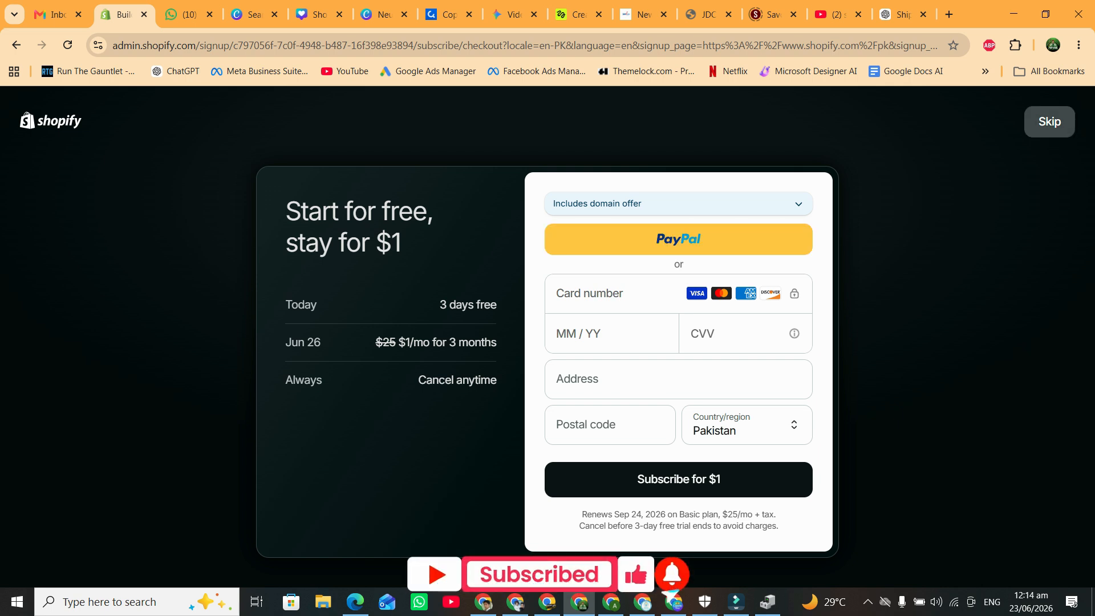
left_click(1050, 121)
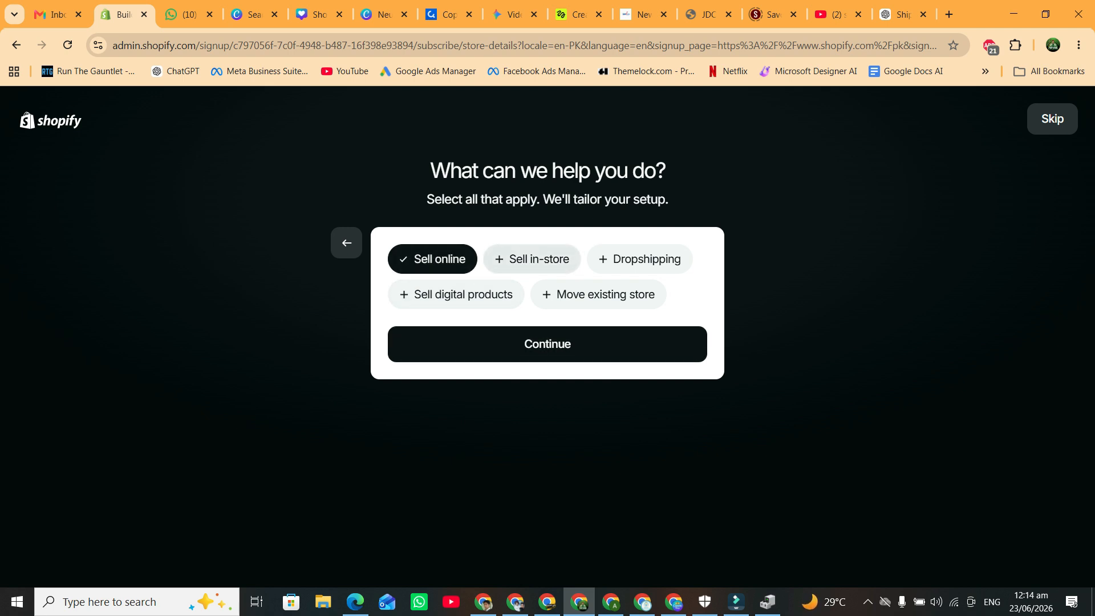
left_click(532, 260)
left_click(639, 259)
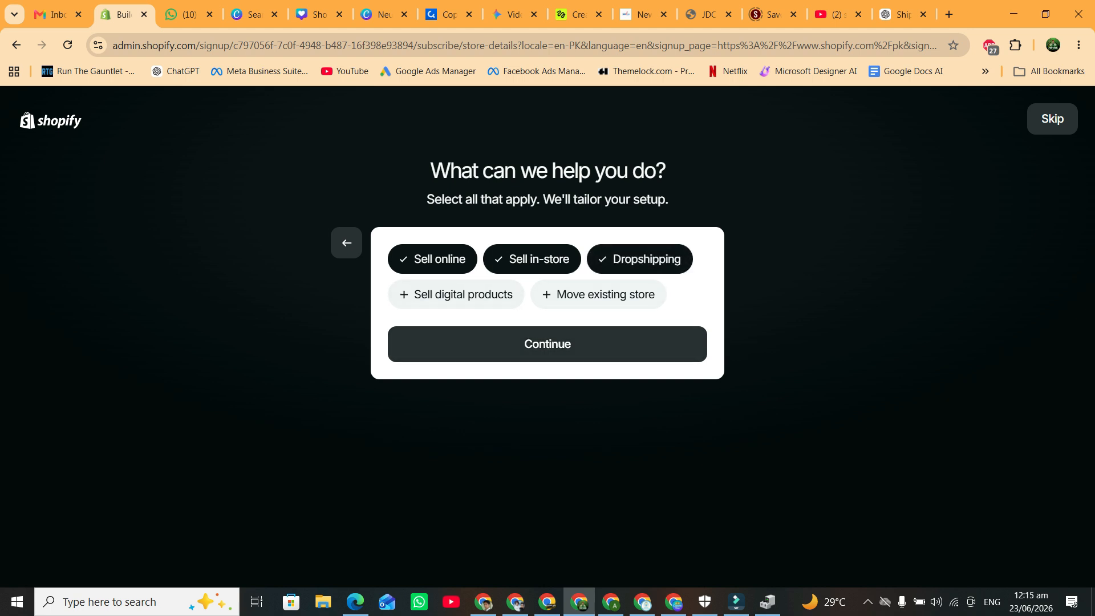
left_click(547, 344)
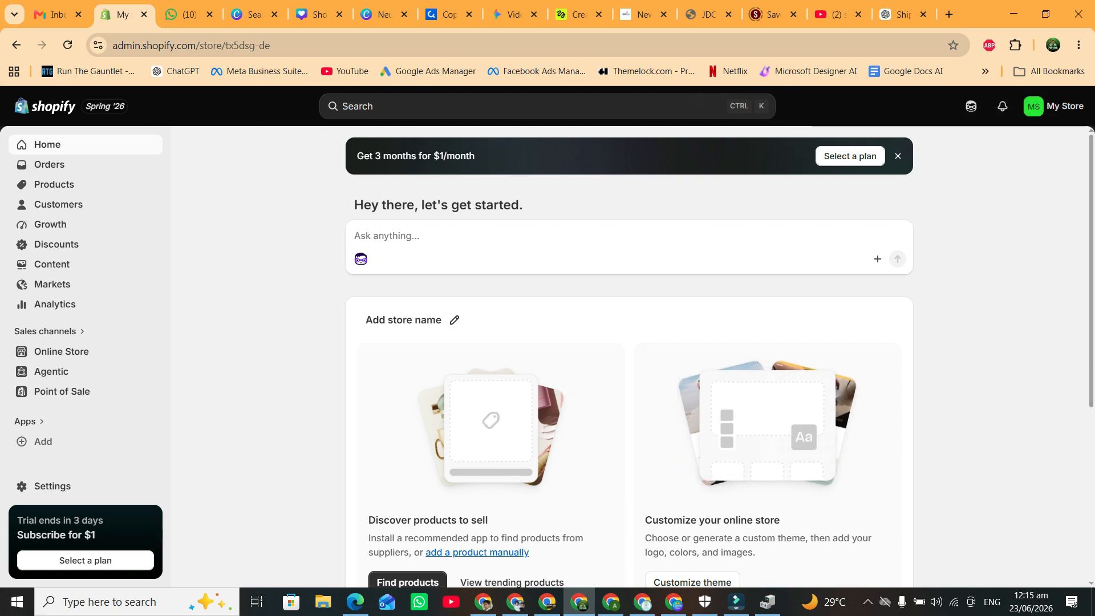
Dismiss the 'Get 3 months for $1/month' banner on the Home page.
scroll(829, 486, "down", 5)
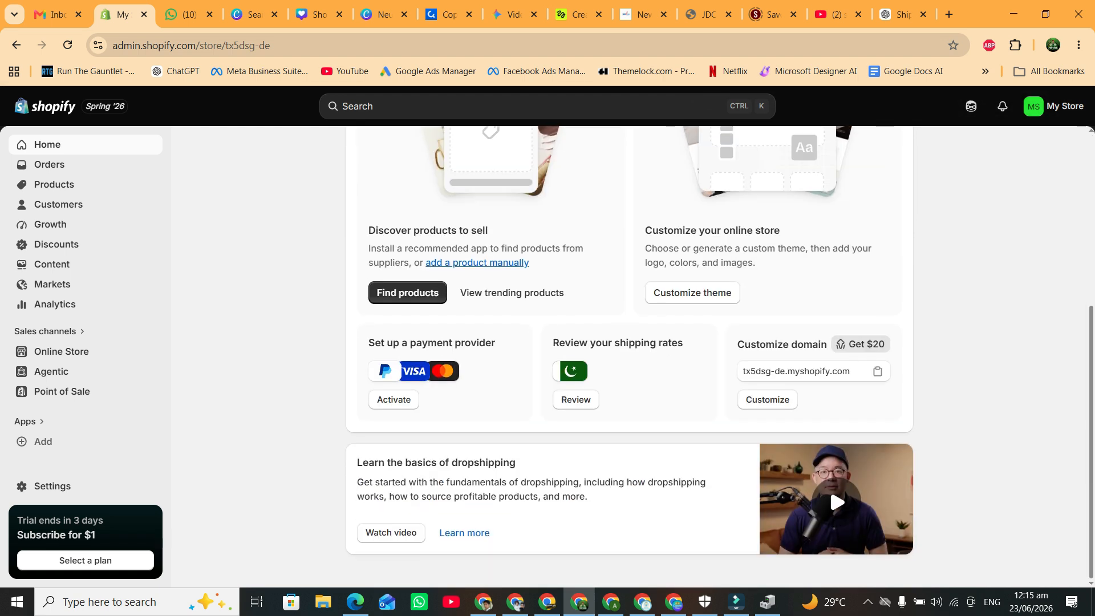
scroll(830, 491, "up", 5)
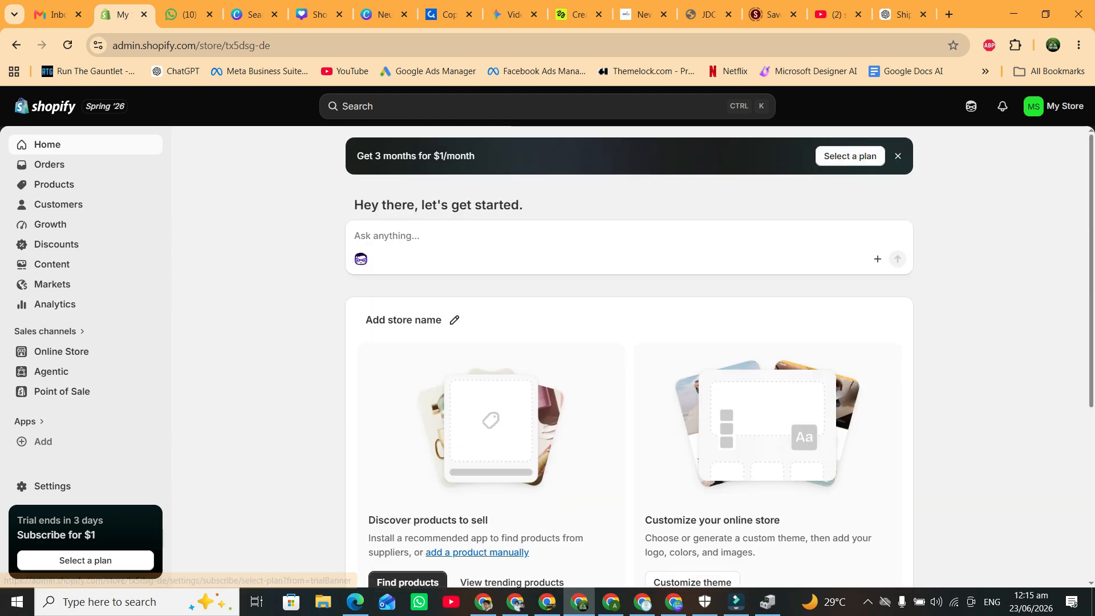
left_click(898, 156)
scroll(830, 486, "down", 4)
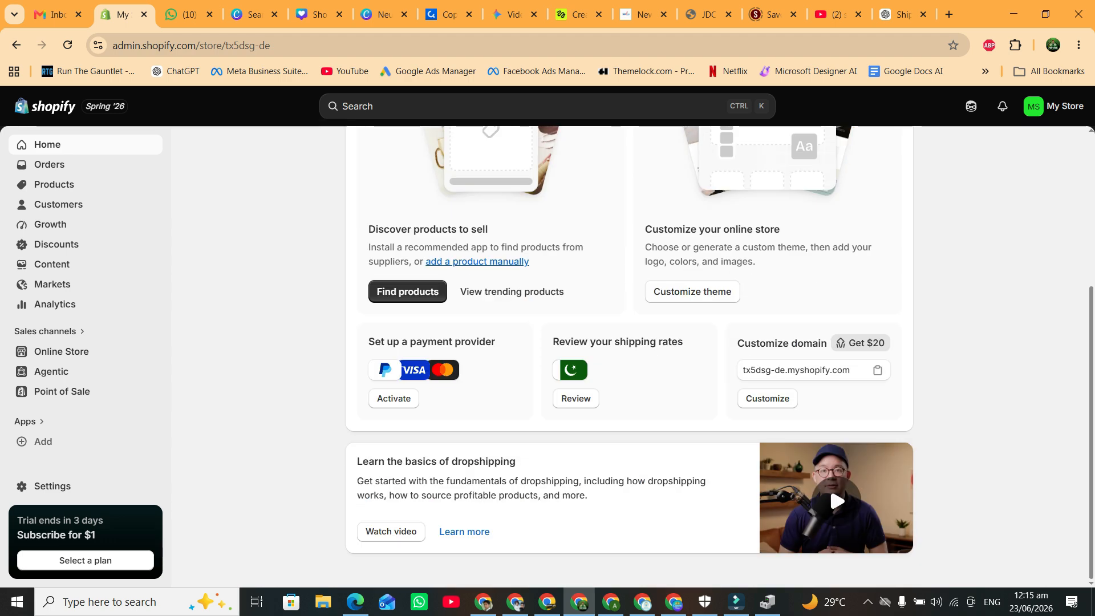
scroll(830, 486, "up", 4)
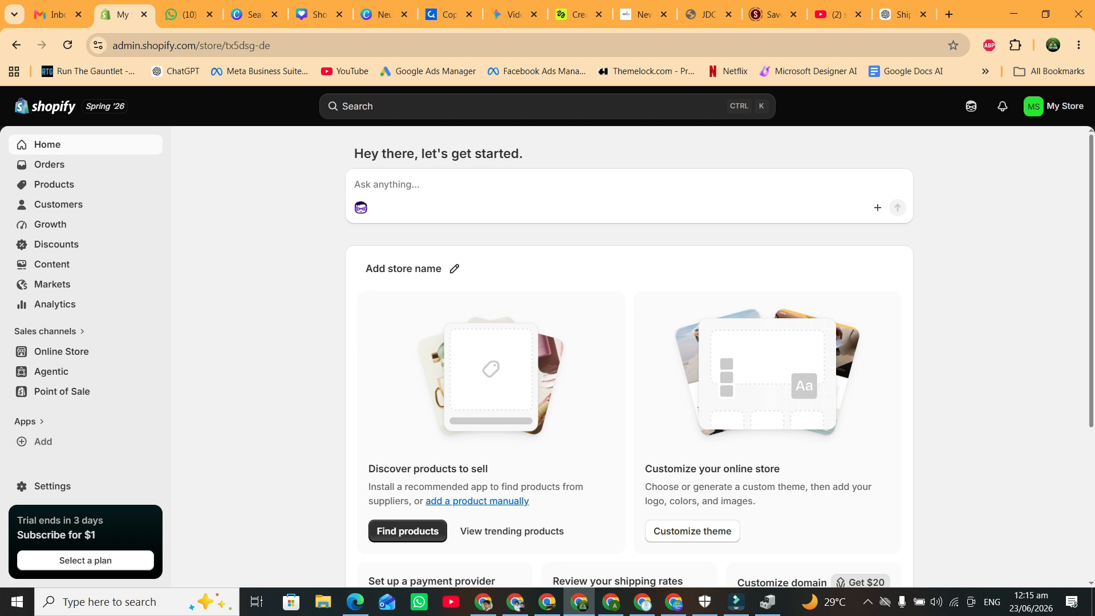
key("ctrl")
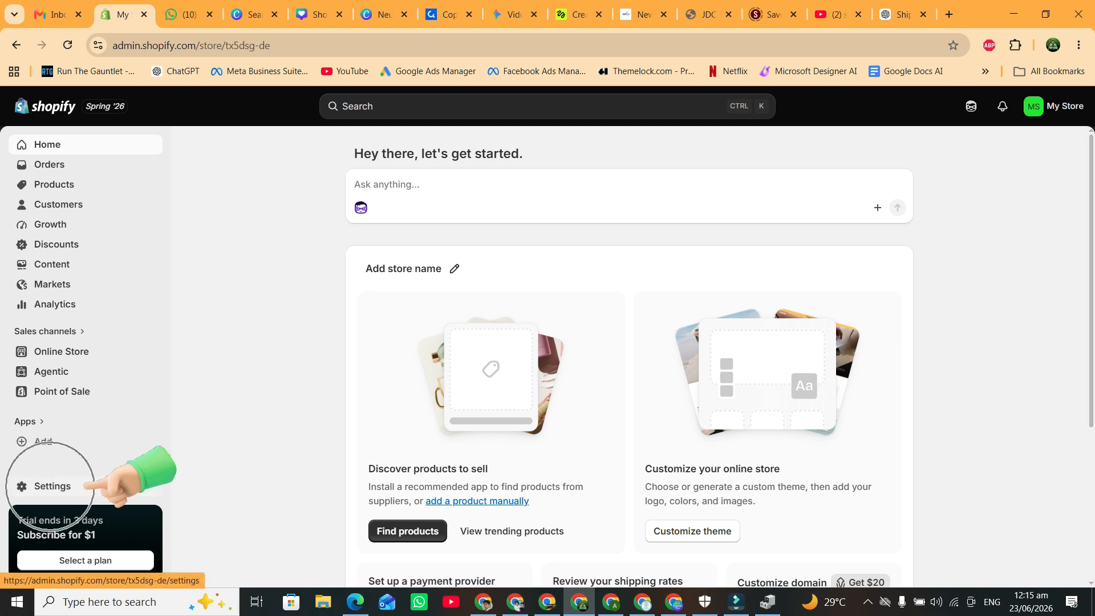
Change the store name from My Store to 'MNK Brand' in the store details.
left_click(50, 486)
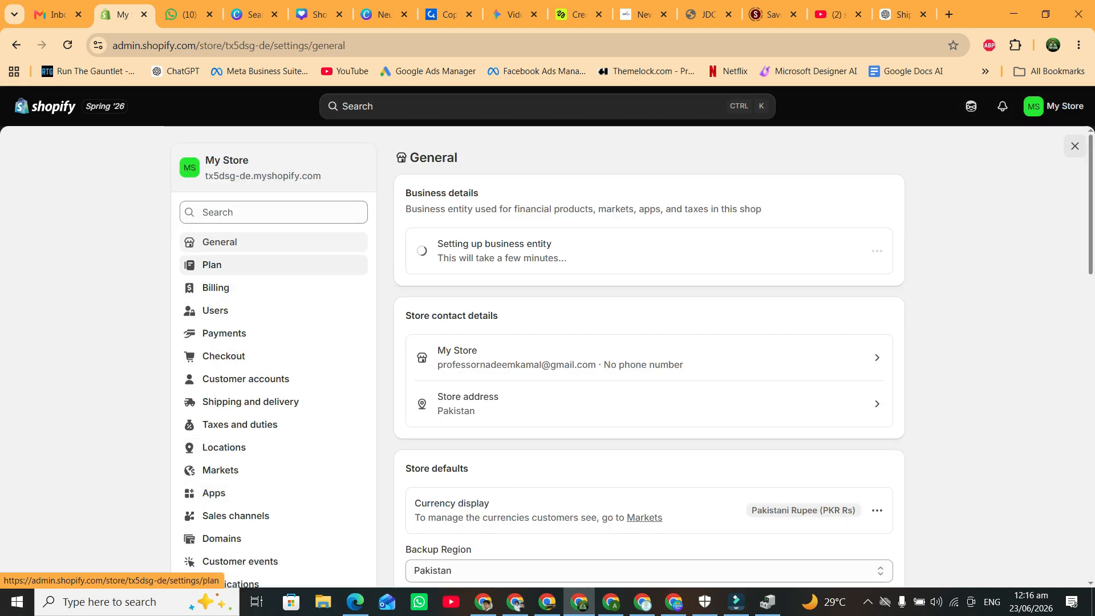
key("ctrl")
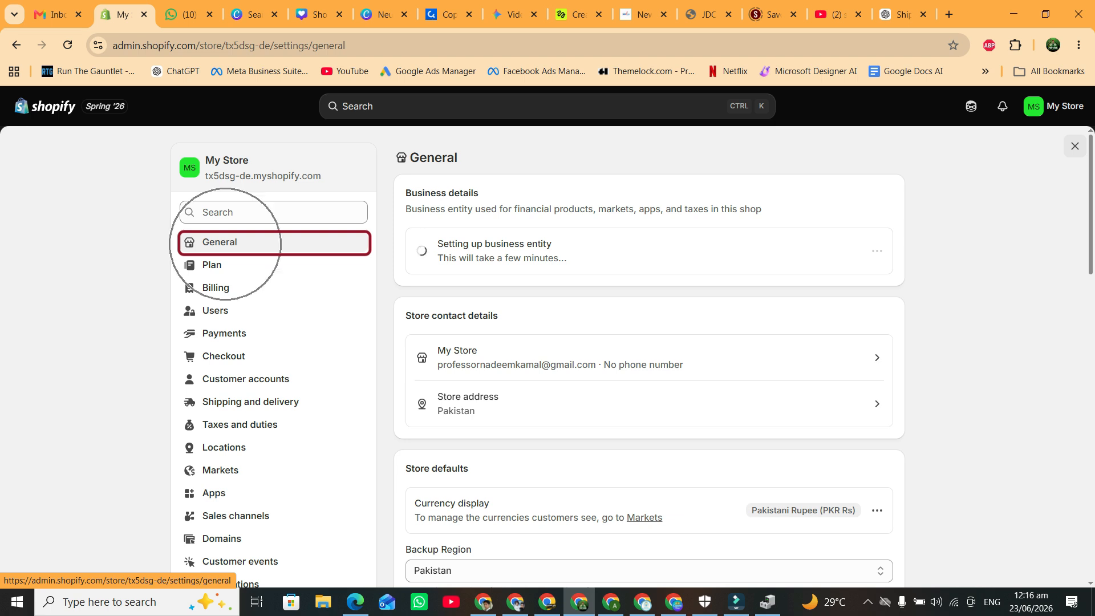
key("ctrl")
key("ctrl")
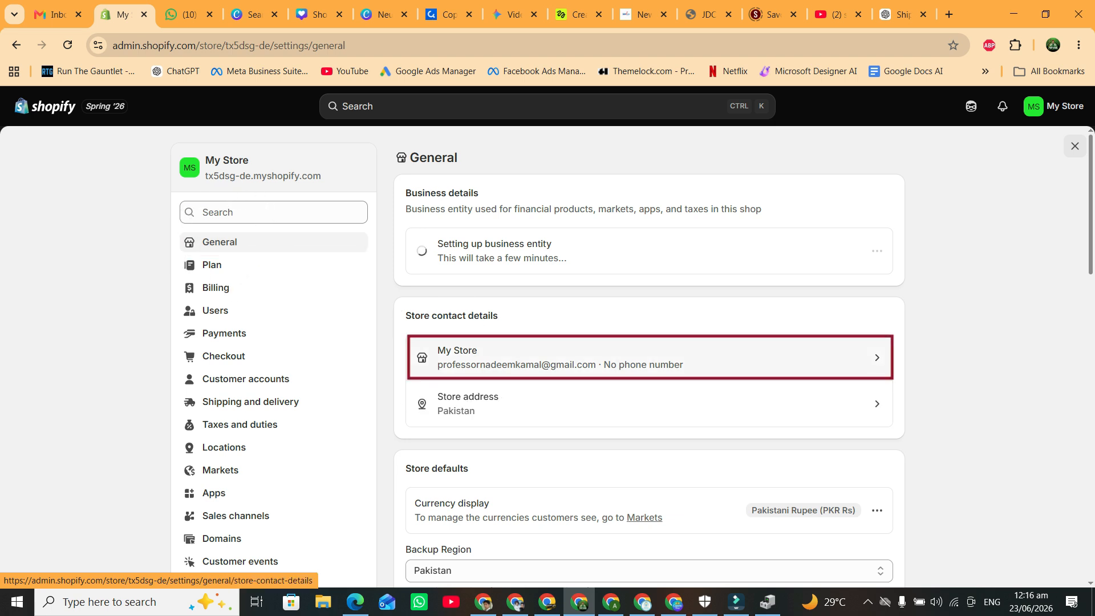
left_click(560, 358)
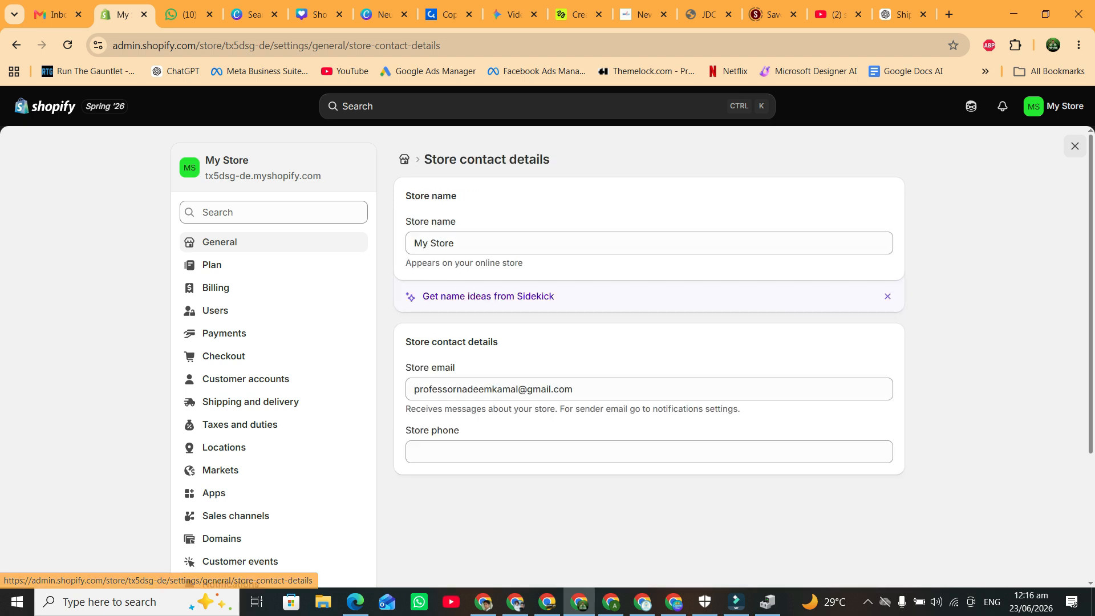
triple_click(435, 244)
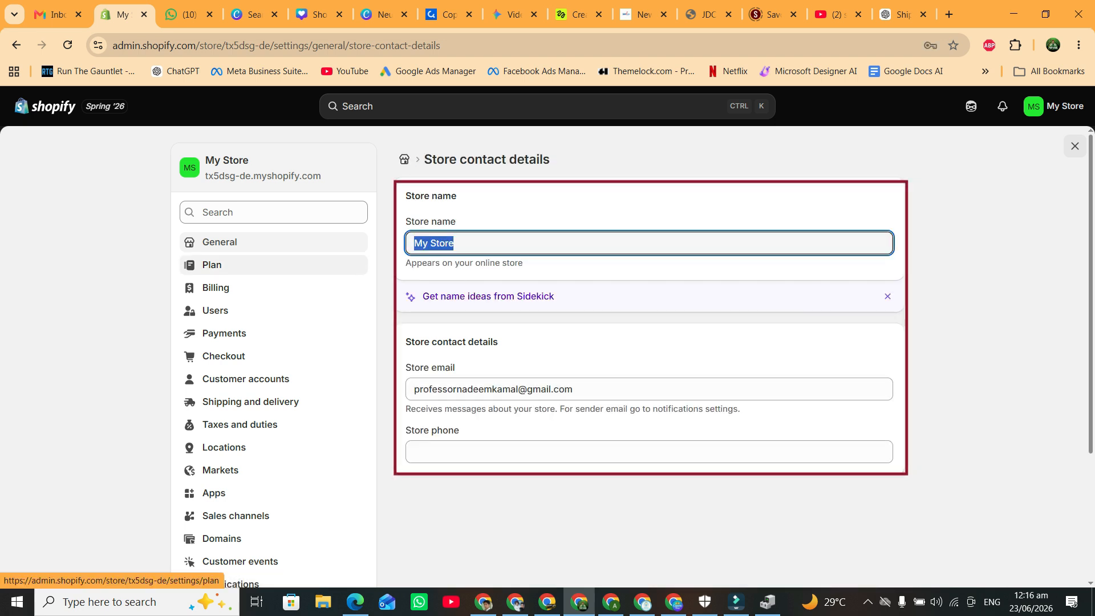
type("M")
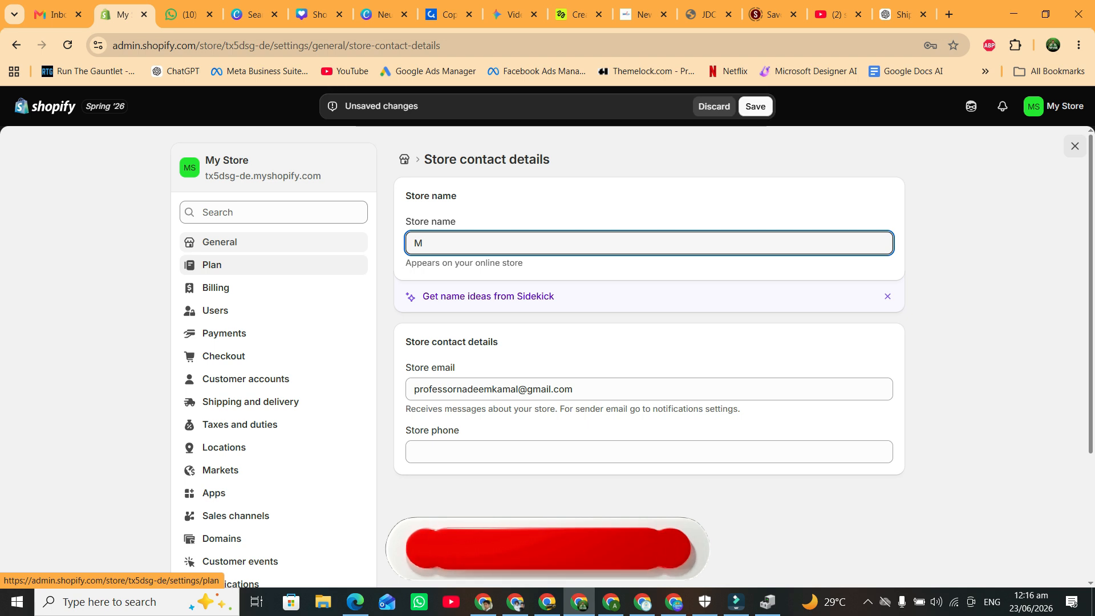
type("NK Bran")
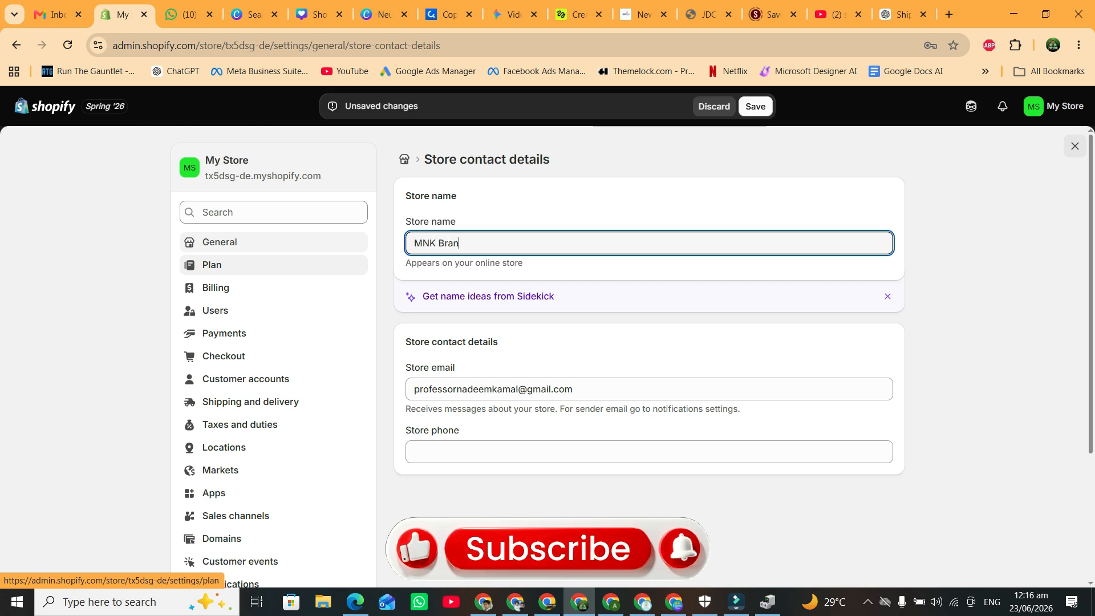
type("d")
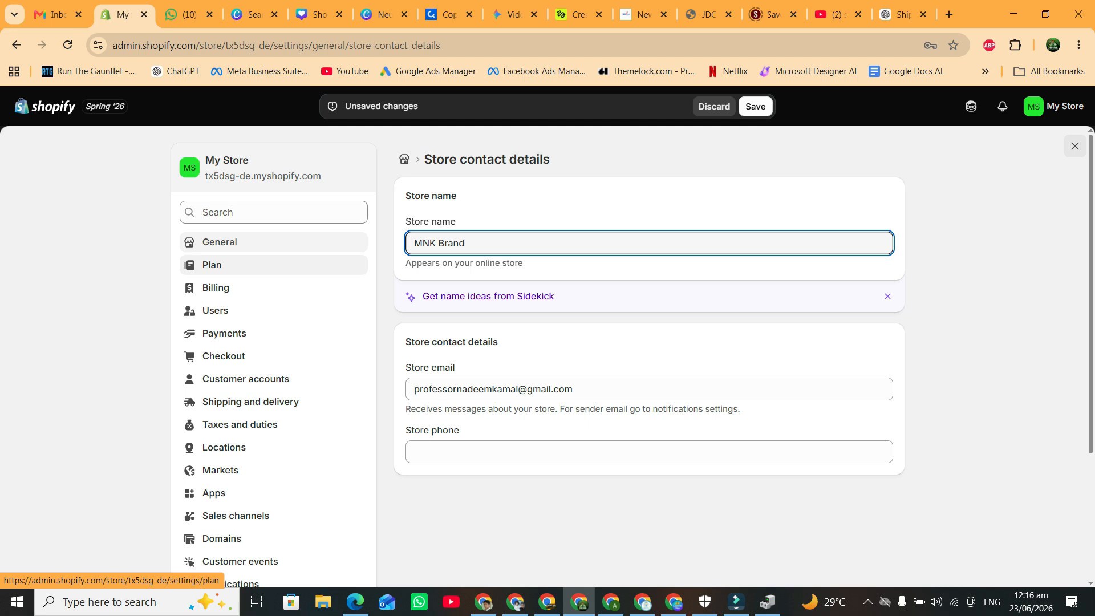
Enter the store phone number in the contact details and save the settings.
left_click_drag(573, 389, 414, 389)
left_click(445, 452)
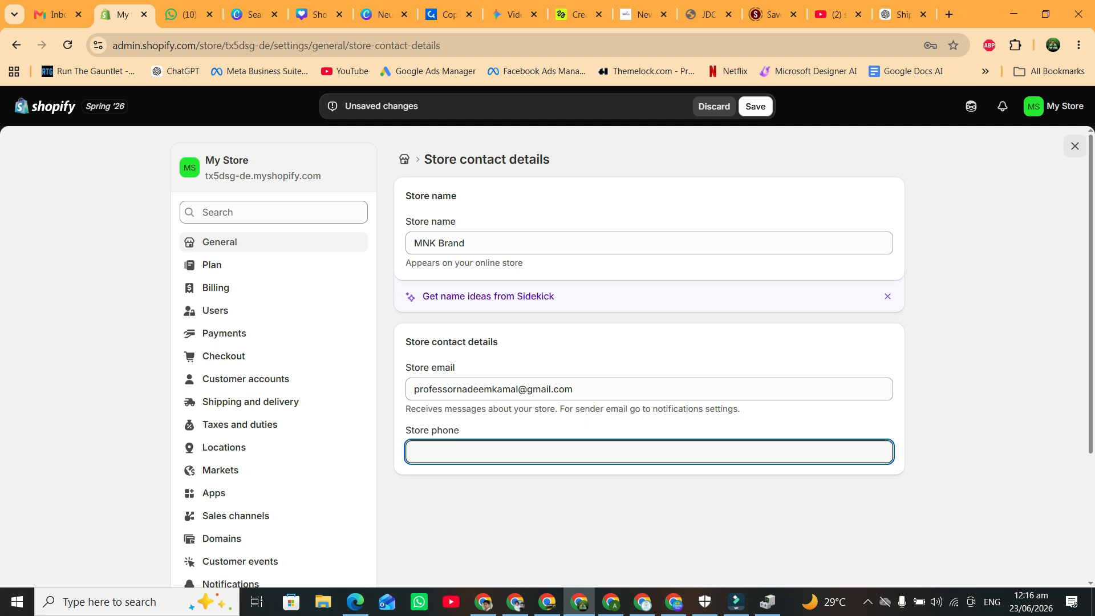
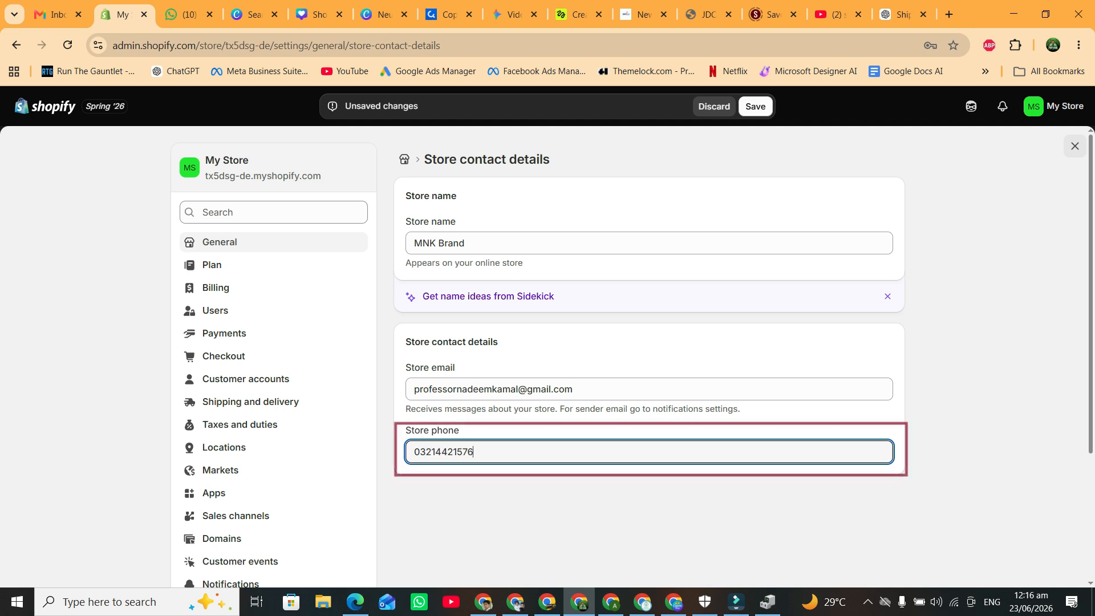
key("Home")
key("shift+Right")
type("+")
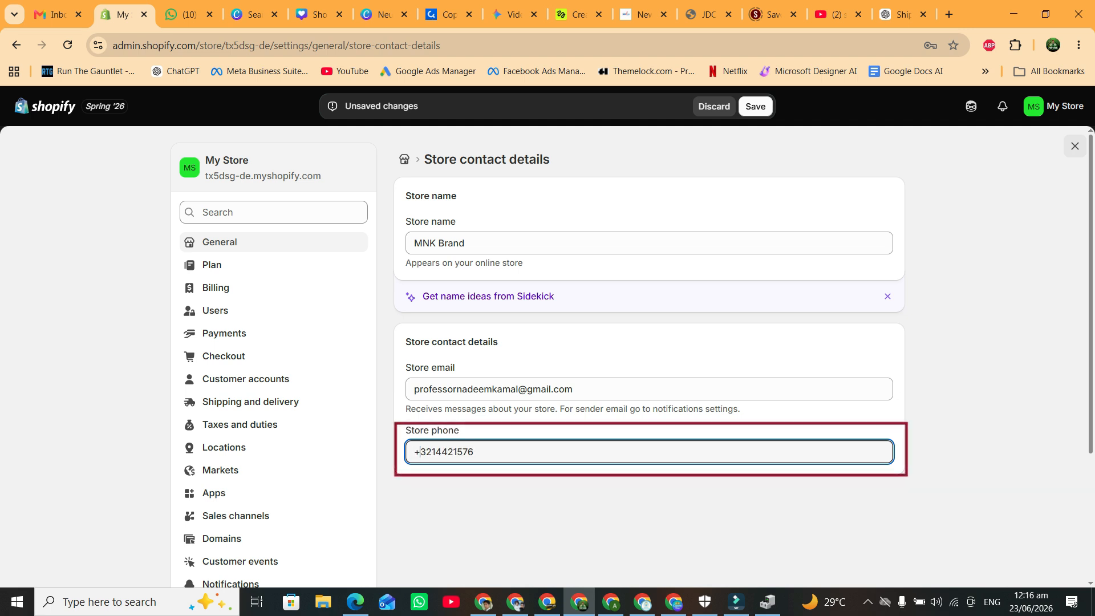
type("92")
key("ctrl+a")
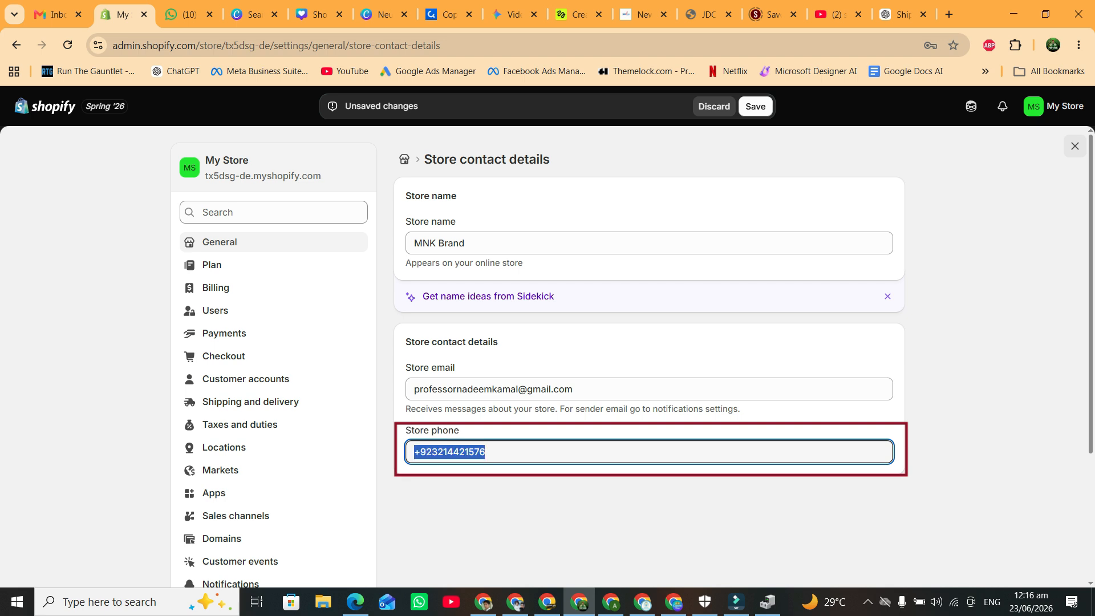
key("Right")
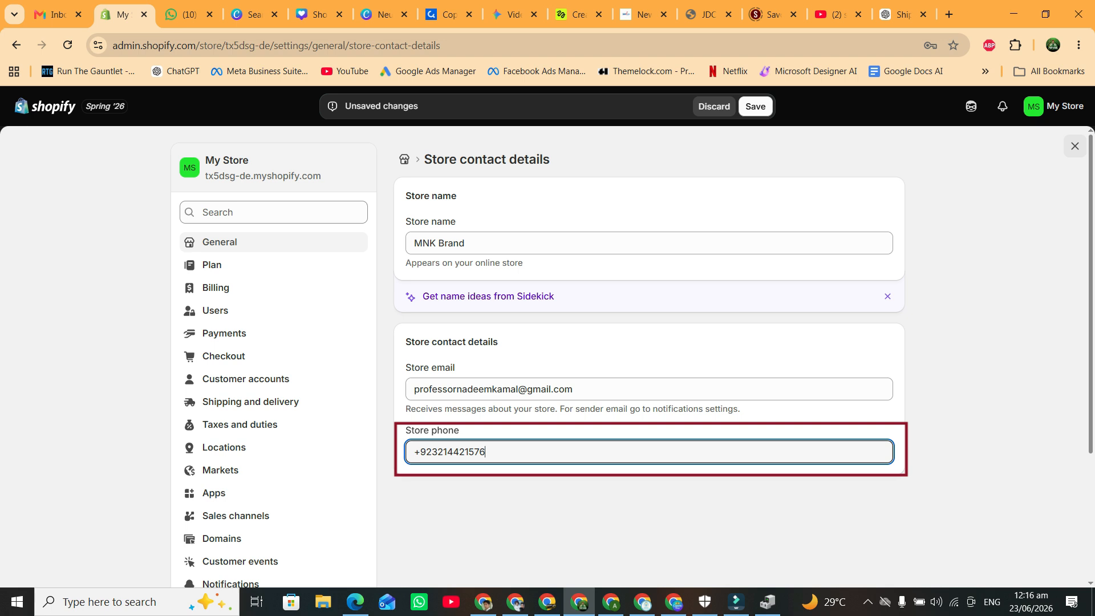
key("Home")
key("shift+Right")
key("shift+Right")
key("shift+Right")
type("0")
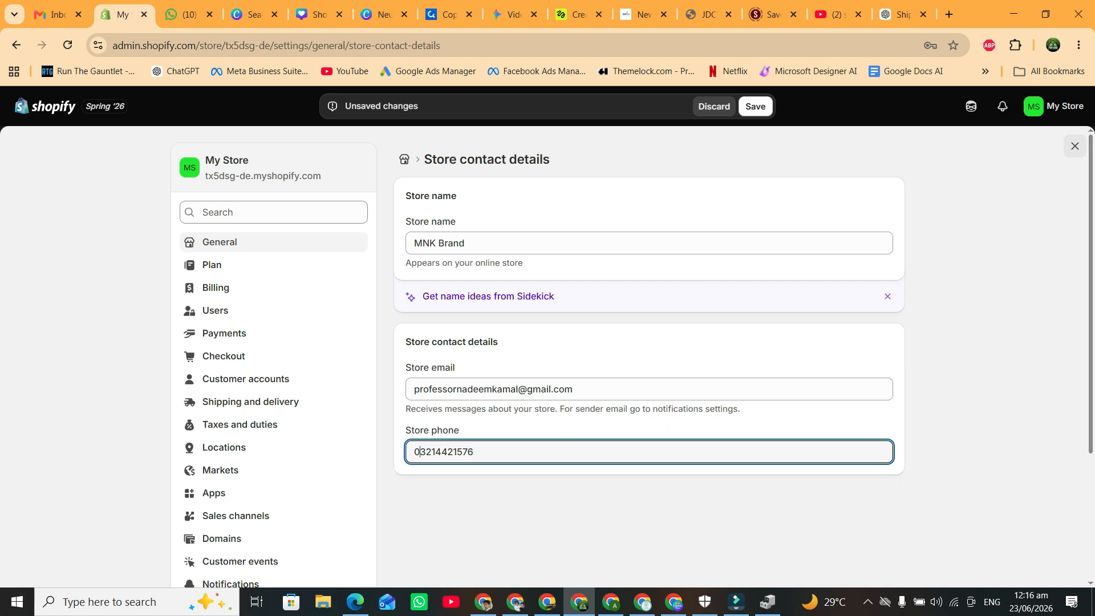
left_click(756, 106)
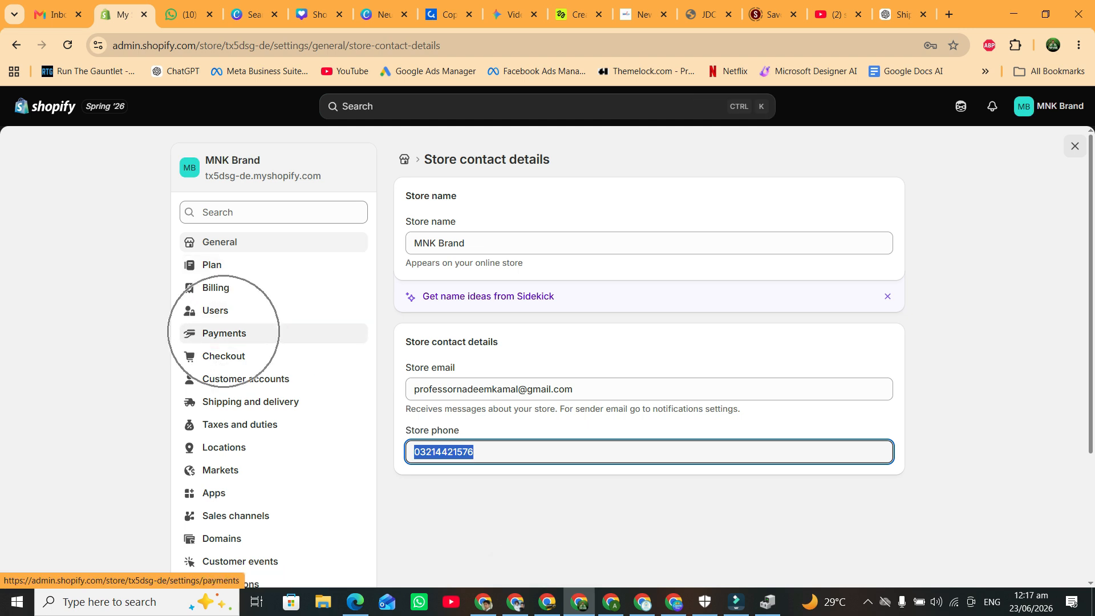
Set payment capture to Manually in the payments settings.
left_click(223, 333)
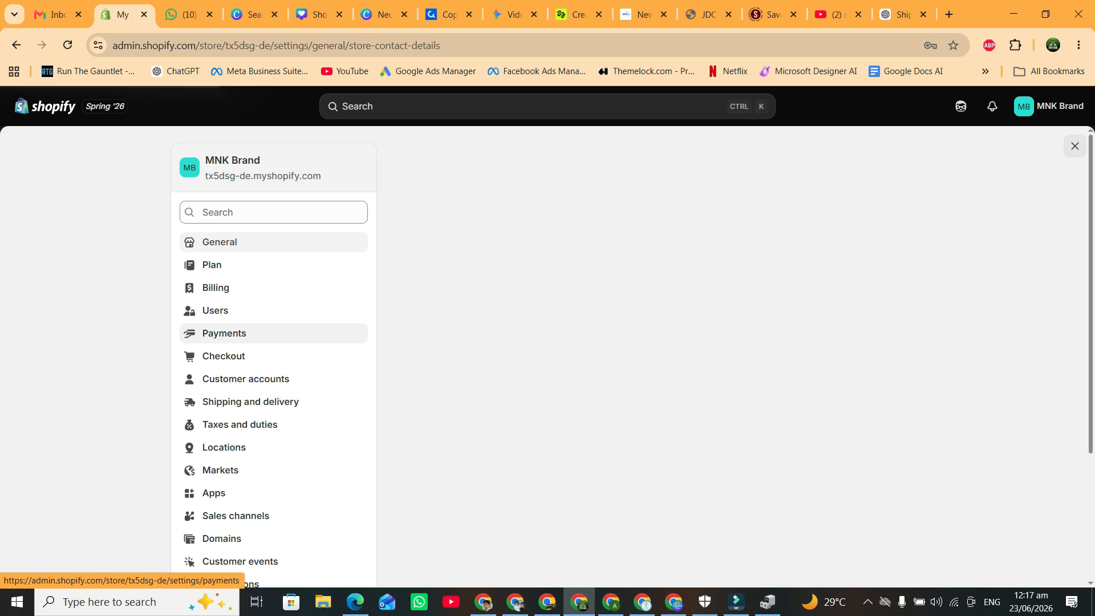
scroll(548, 357, "down", 1)
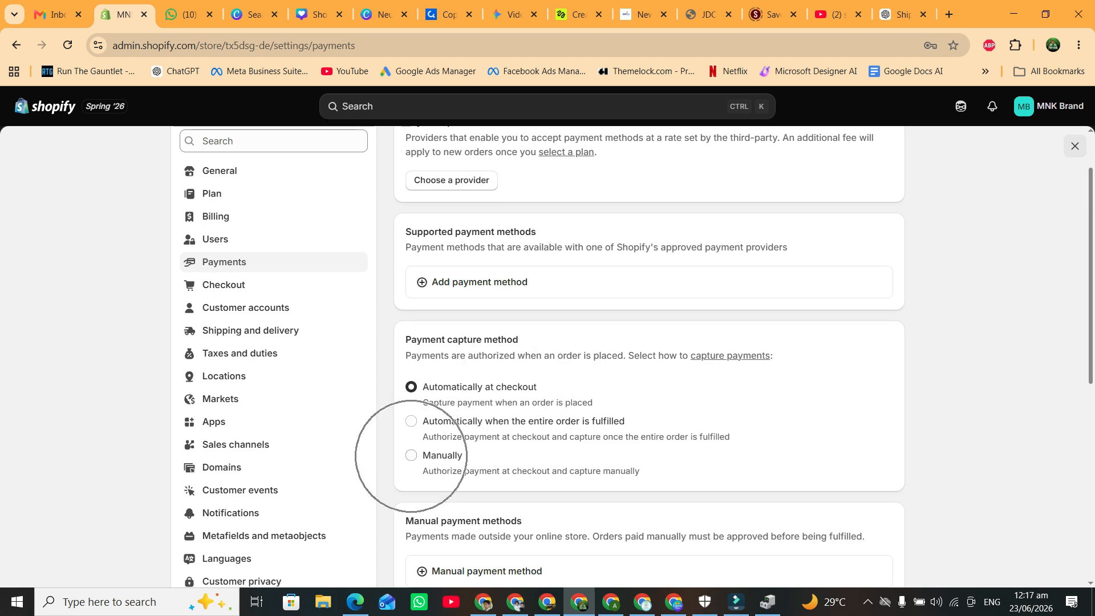
left_click(411, 456)
scroll(411, 455, "down", 5)
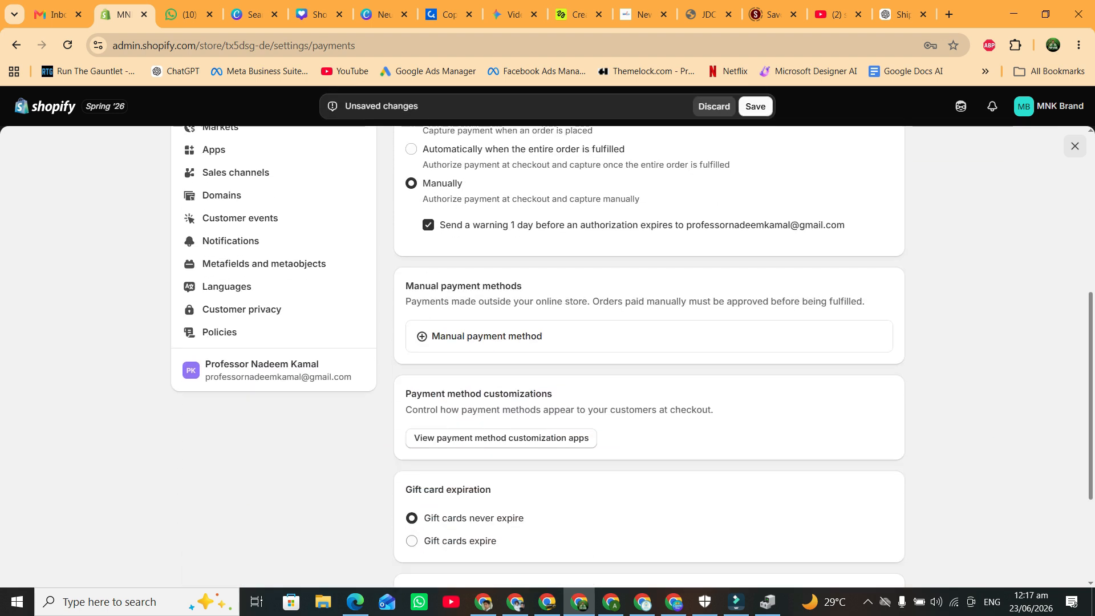
scroll(538, 356, "up", 1)
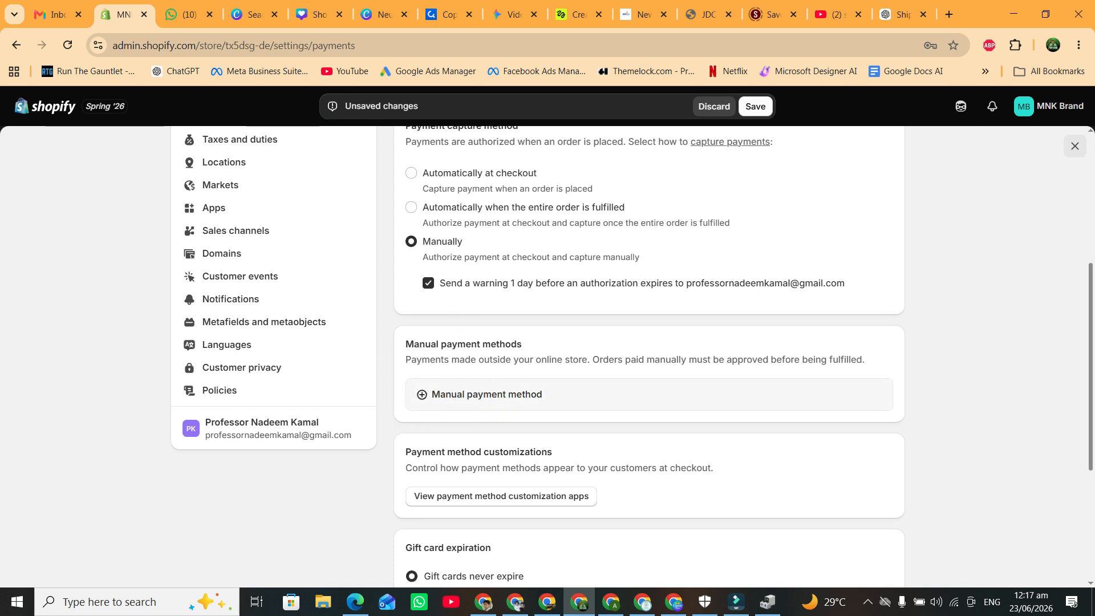
Activate Cash on Delivery (COD) with 'Delivery all over the Pakistan' as details and instructions, then save.
left_click(486, 395)
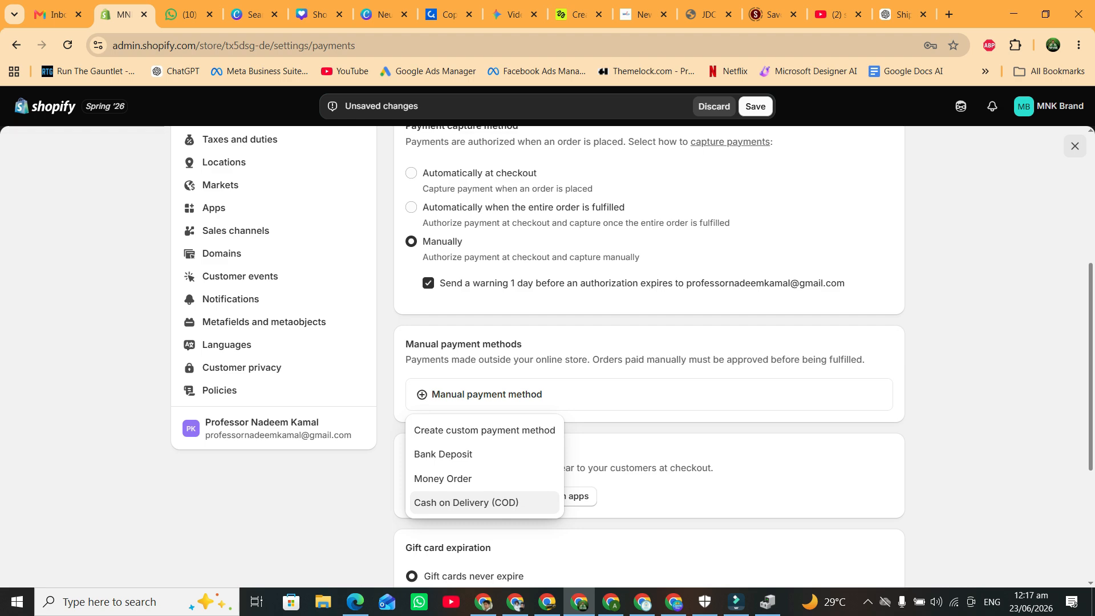
left_click(466, 503)
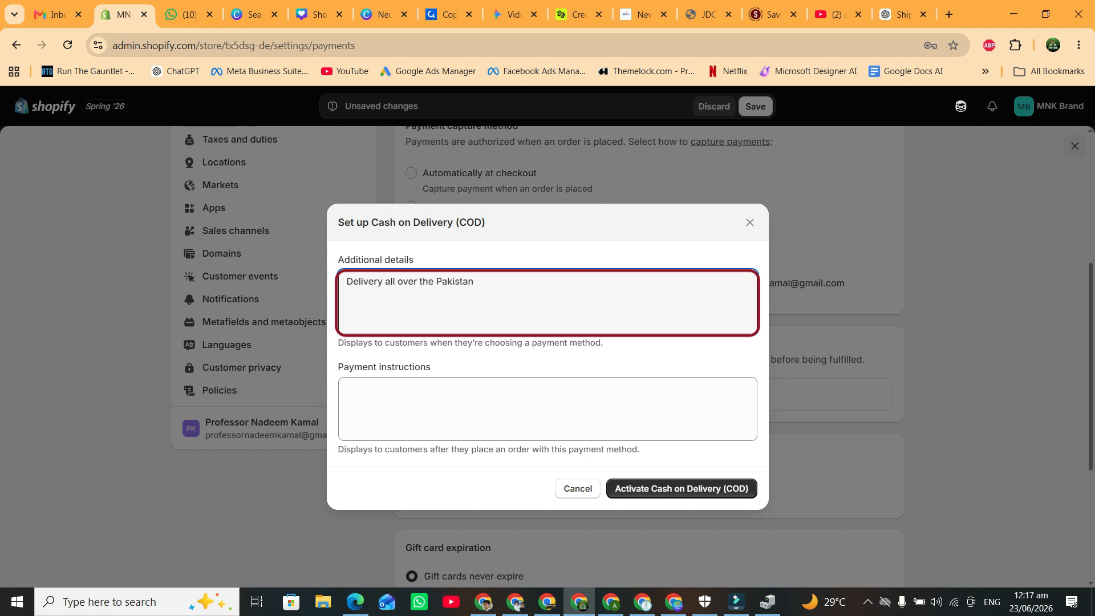
key("ctrl+a")
key("ctrl+c")
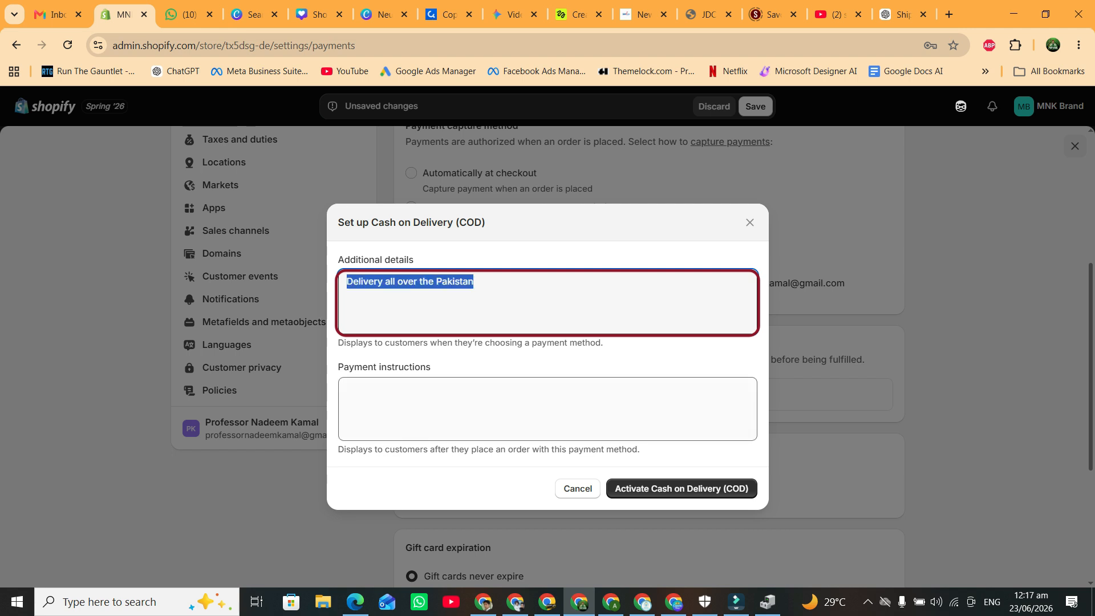
left_click(513, 407)
key("ctrl+v")
left_click(651, 489)
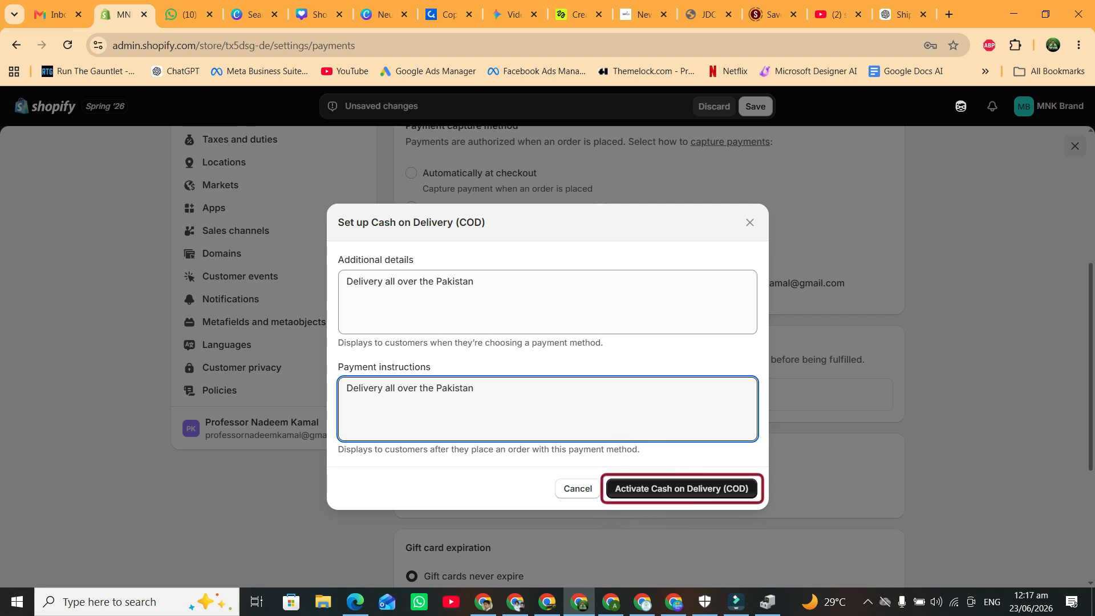
left_click(651, 489)
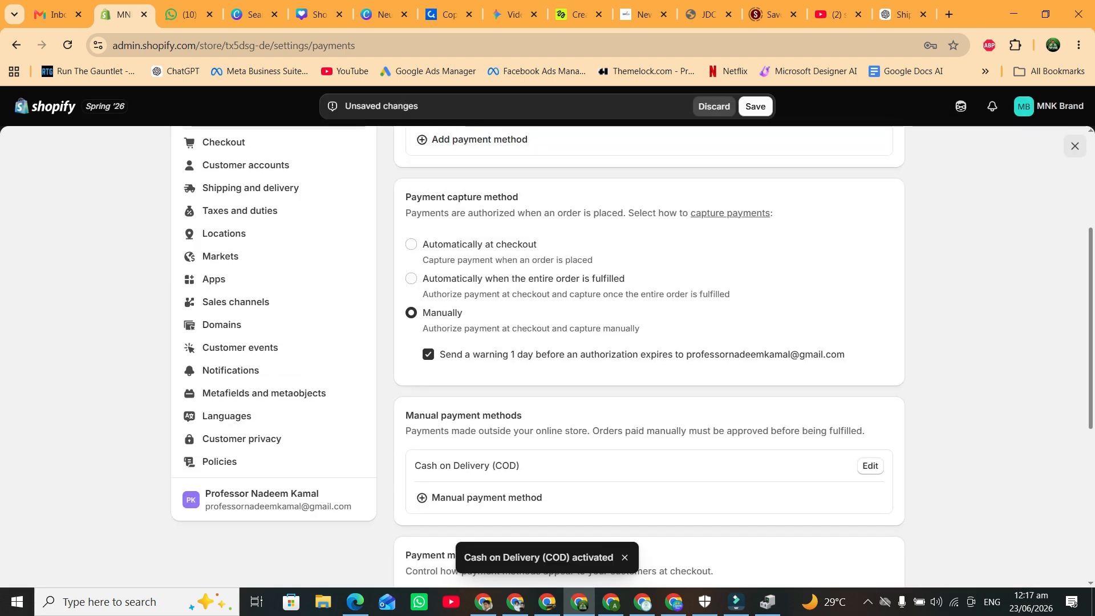
left_click(757, 107)
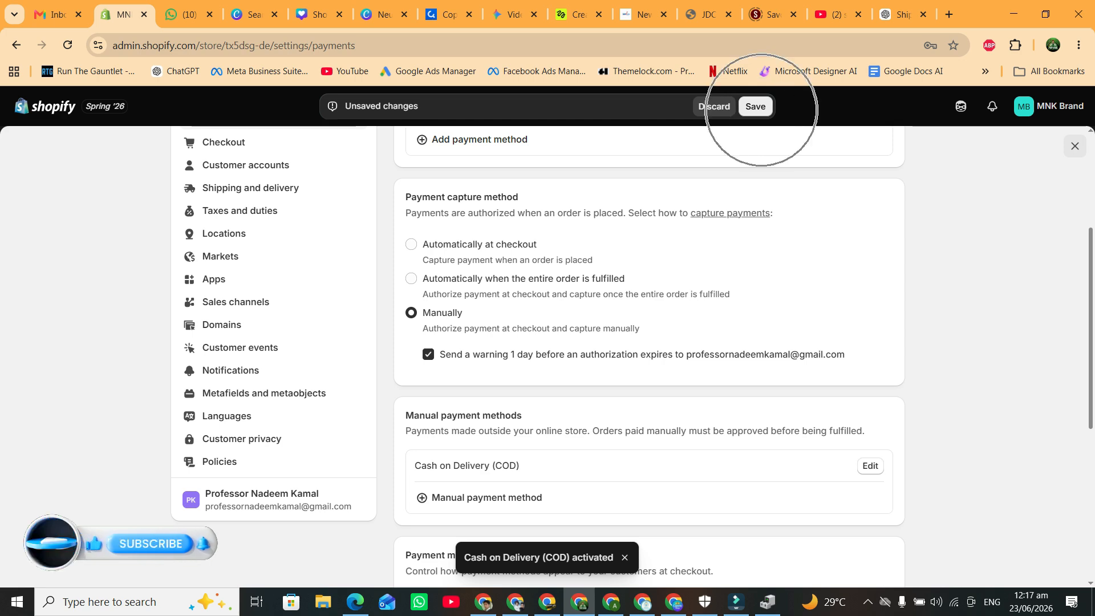
left_click(757, 107)
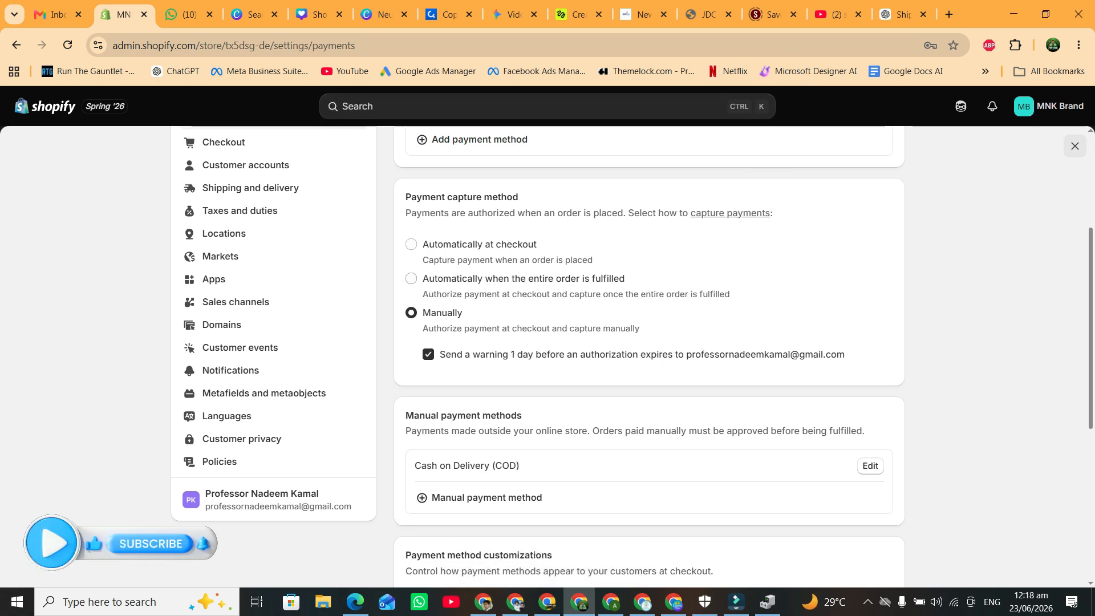
Reload the payments settings to confirm the saved changes.
scroll(548, 354, "up", 3)
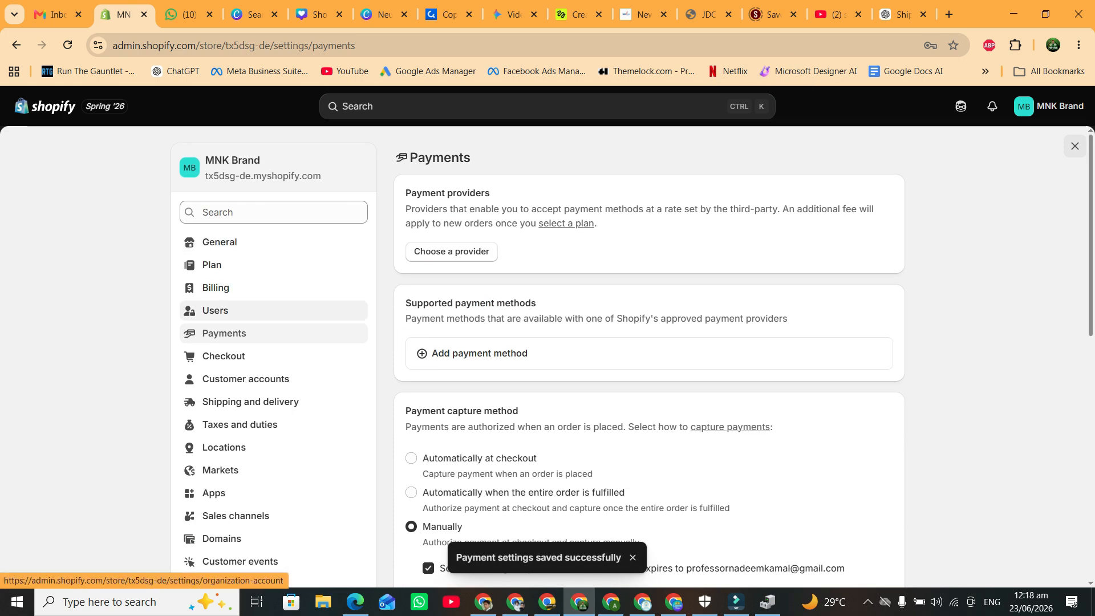
left_click(235, 340)
scroll(234, 342, "down", 2)
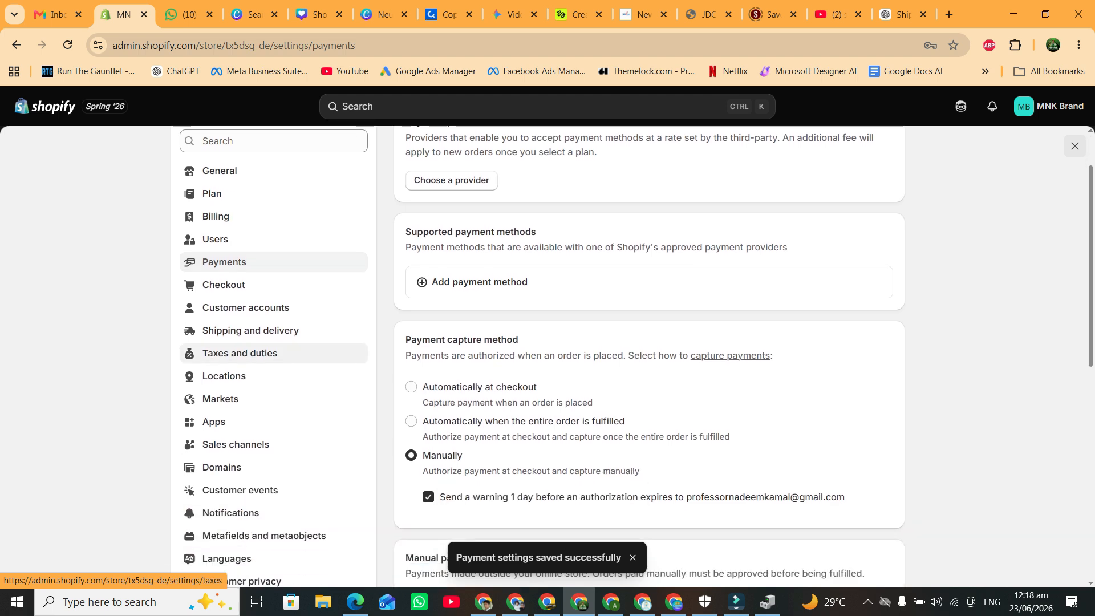
left_click(231, 354)
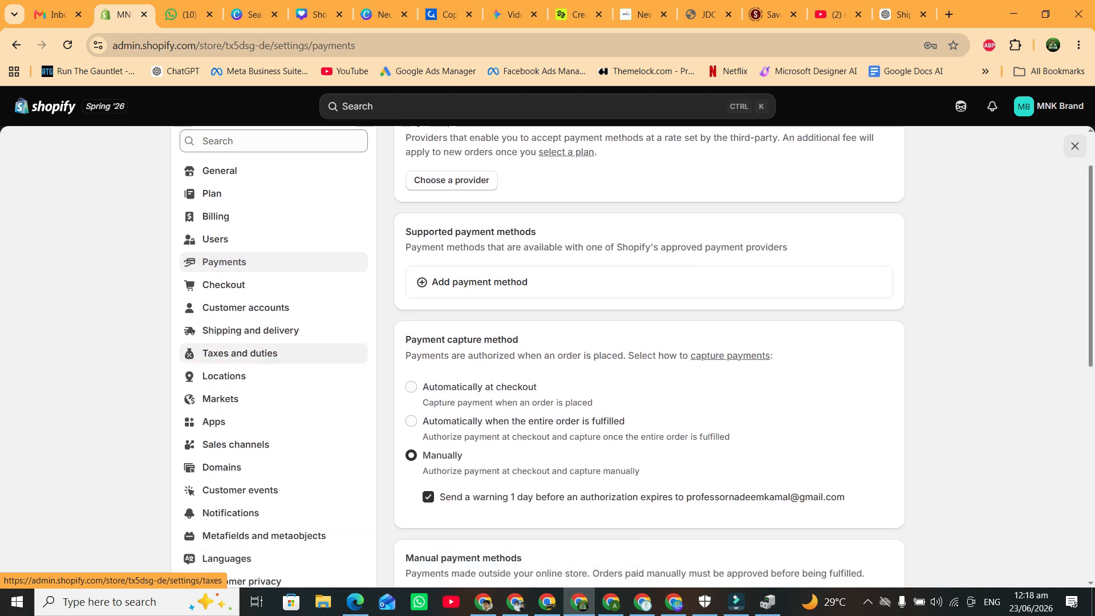
Save Pakistan's tax settings with a 0% base tax rate.
left_click(470, 407)
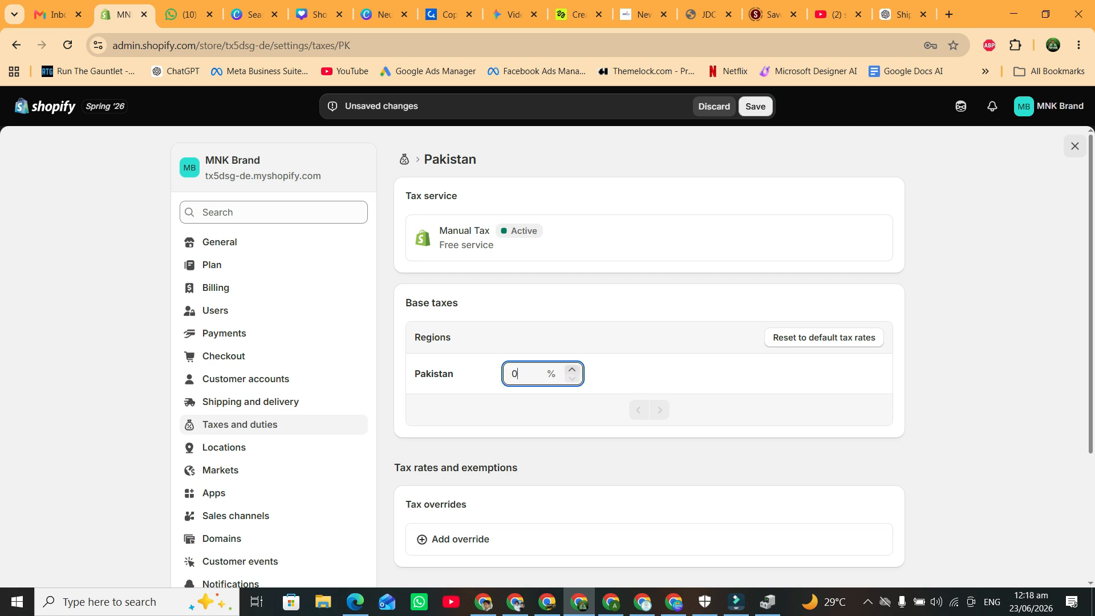
left_click(755, 106)
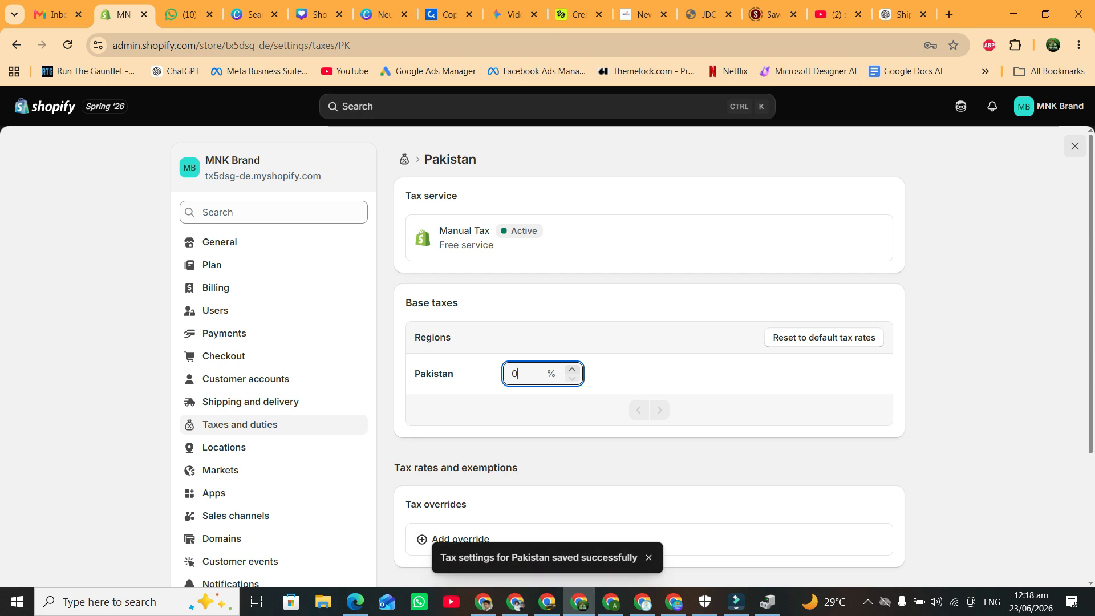
scroll(228, 348, "down", 1)
scroll(274, 357, "down", 1)
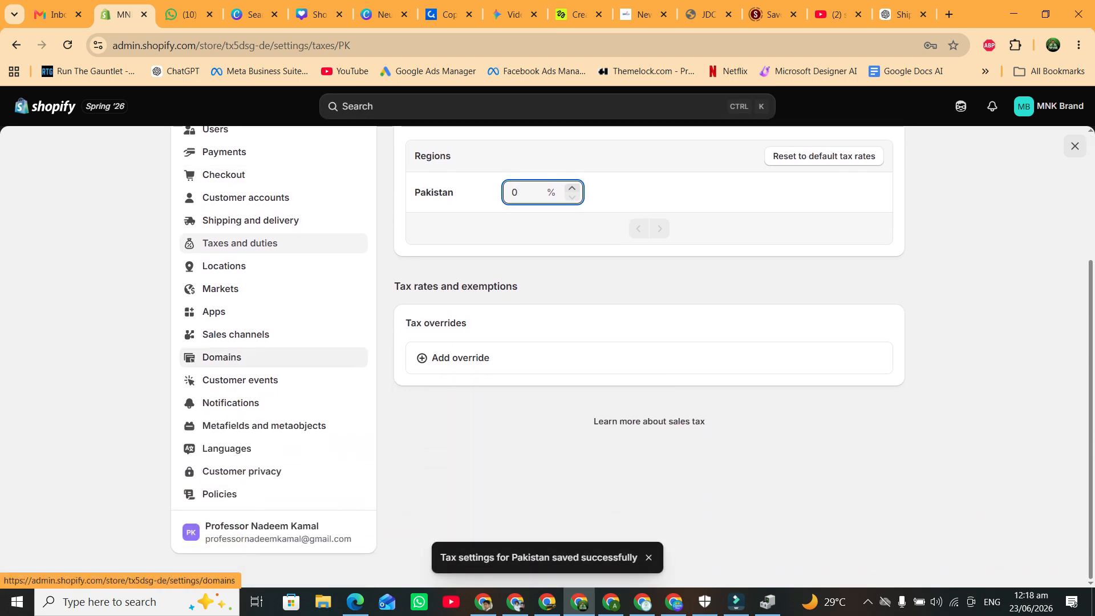
scroll(220, 360, "up", 1)
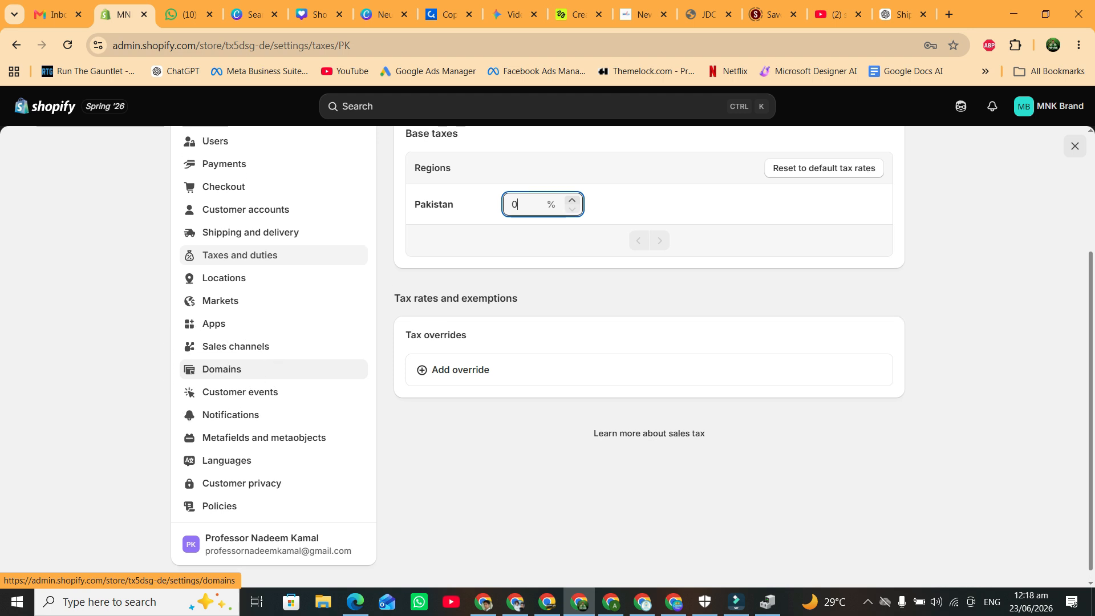
scroll(220, 369, "up", 3)
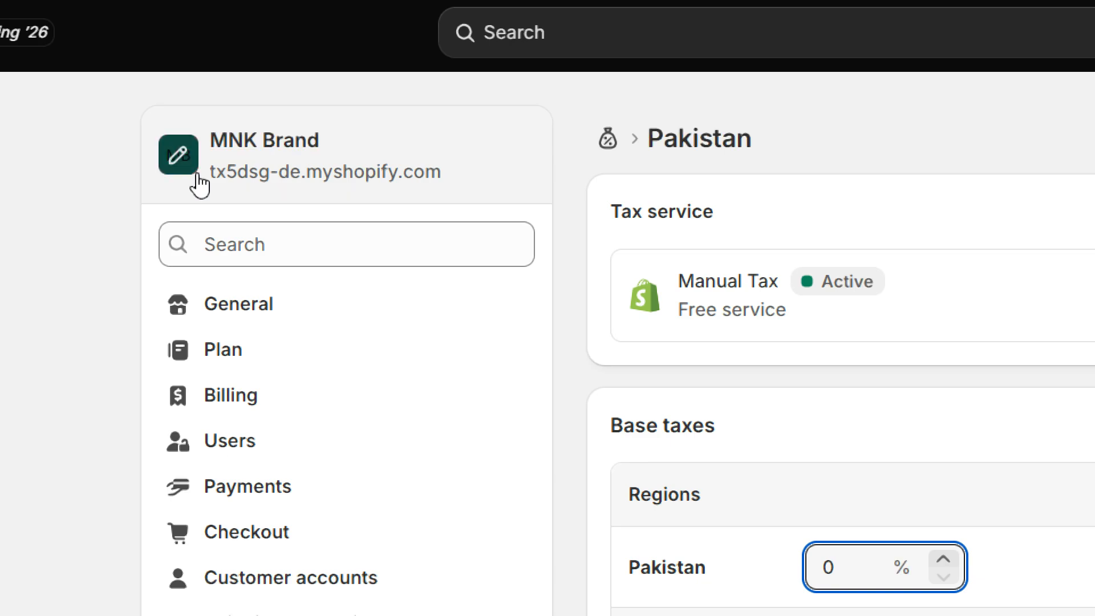
Select the store's current myshopify.com address on the Domains page.
left_click_drag(210, 185, 490, 189)
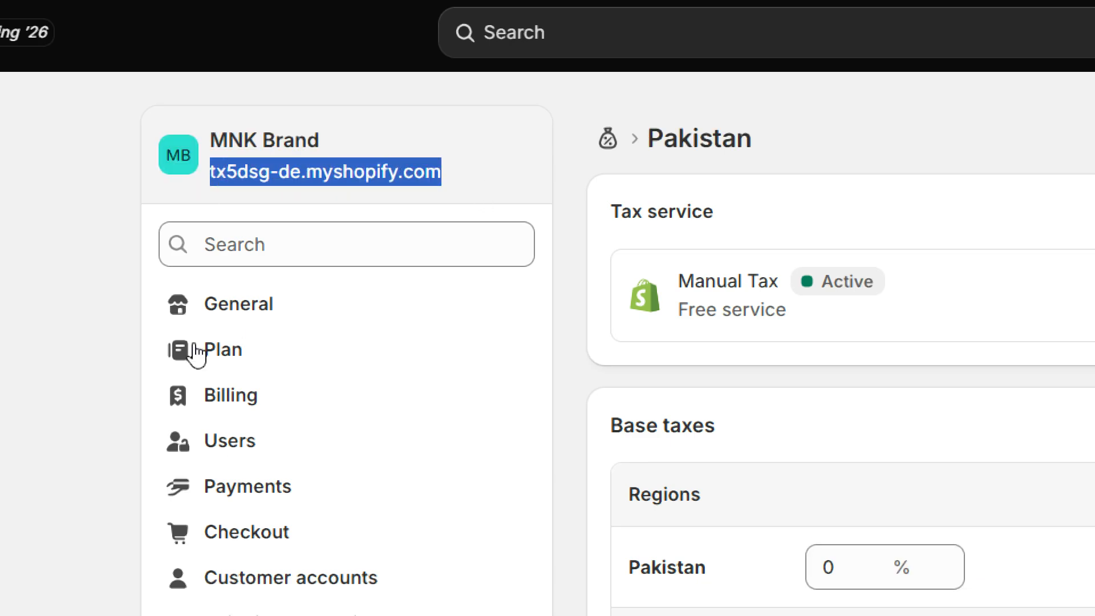
left_click(482, 185)
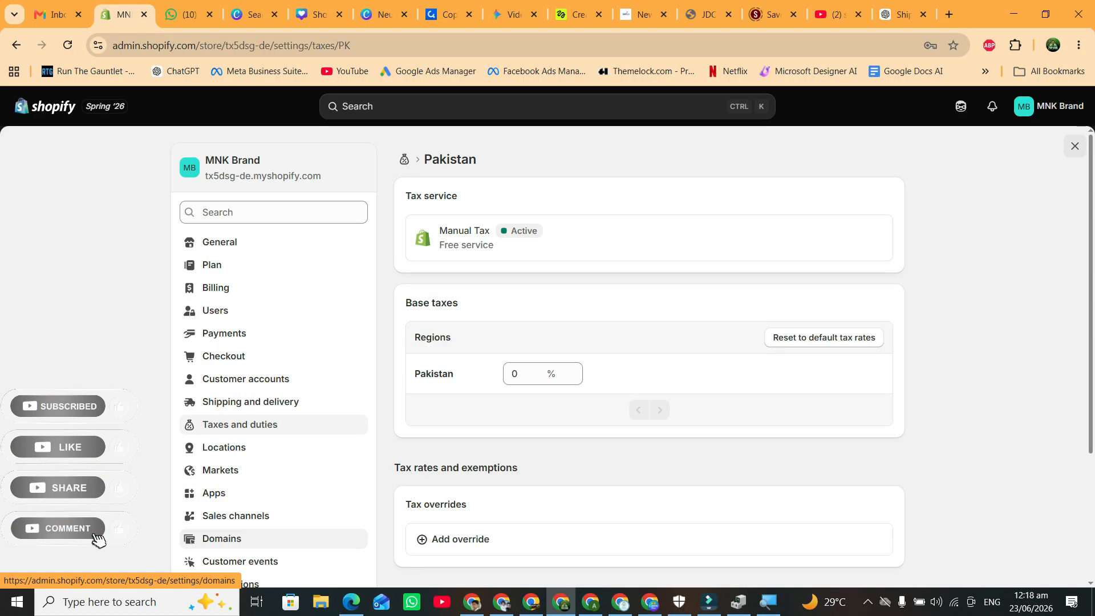
key("super+Escape")
Open Domains and bring up the 'Change myshopify.com domain' form.
left_click(222, 539)
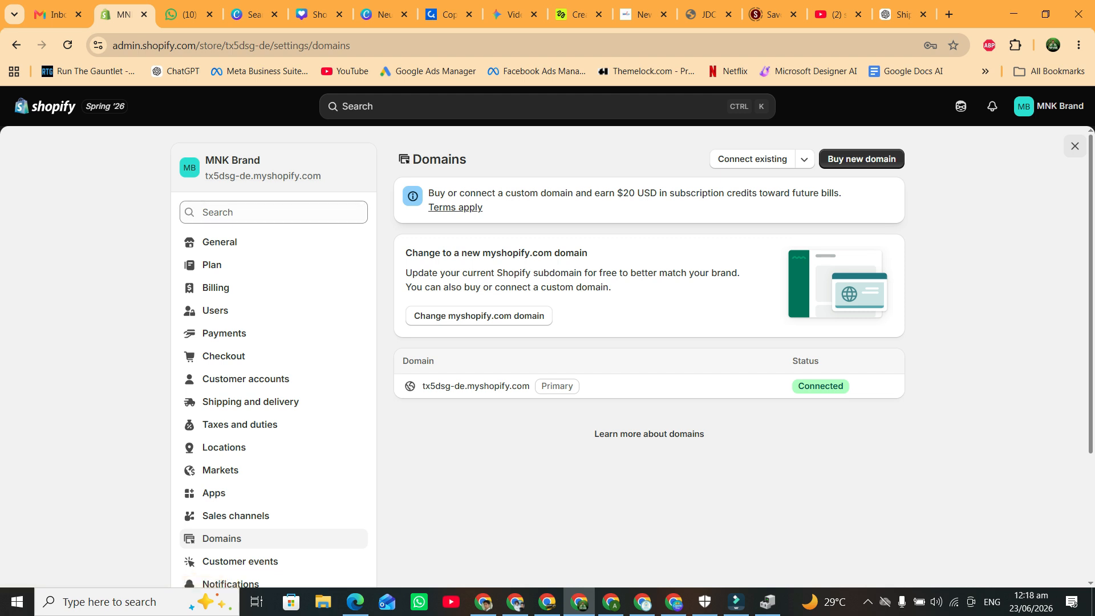
left_click(456, 316)
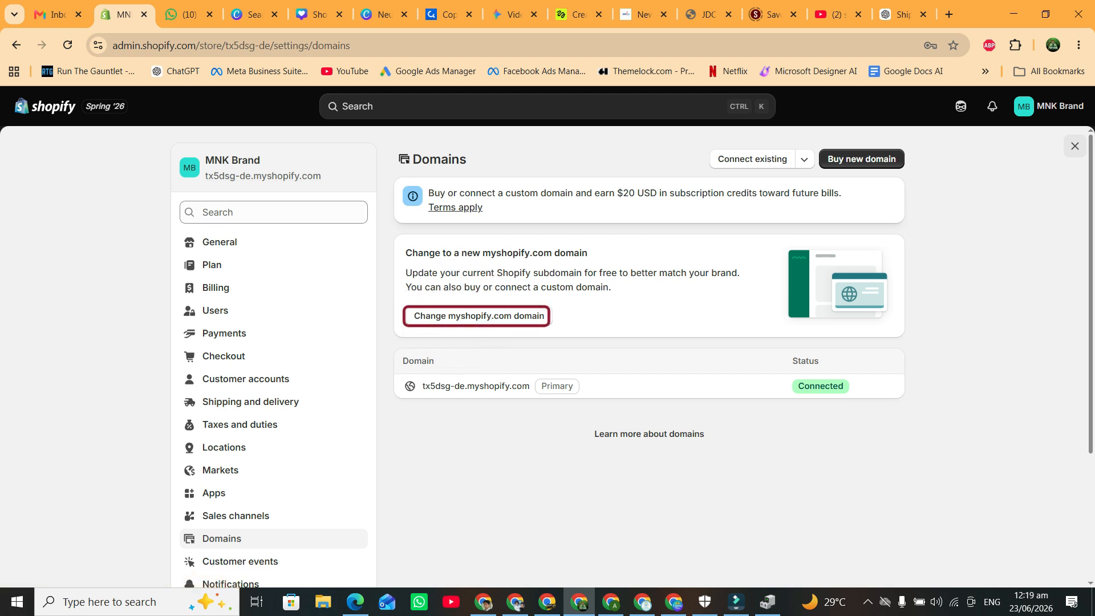
left_click(762, 160)
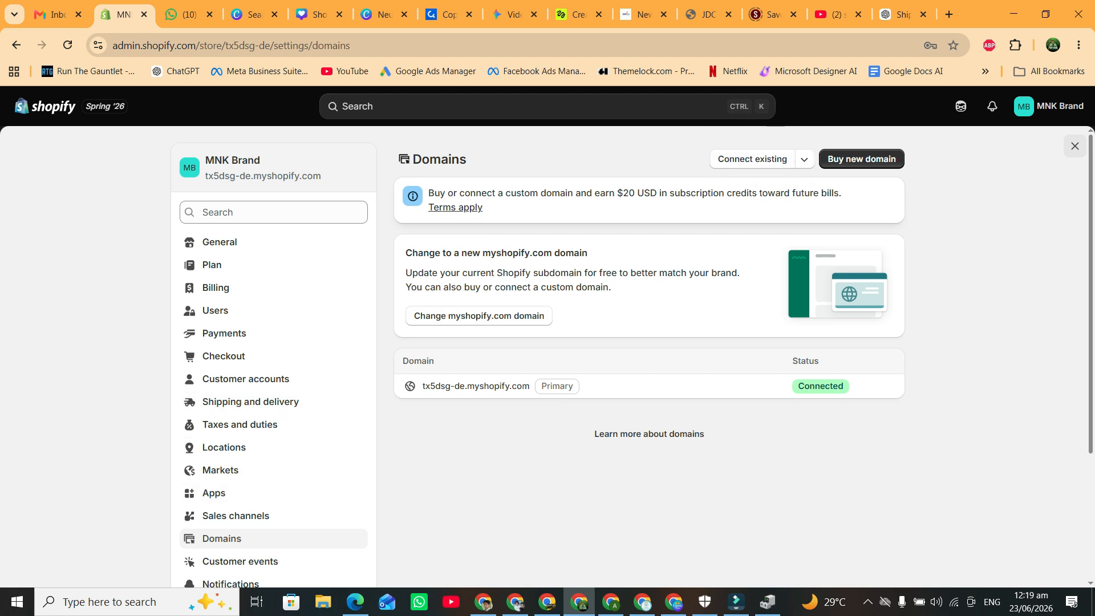
left_click(455, 318)
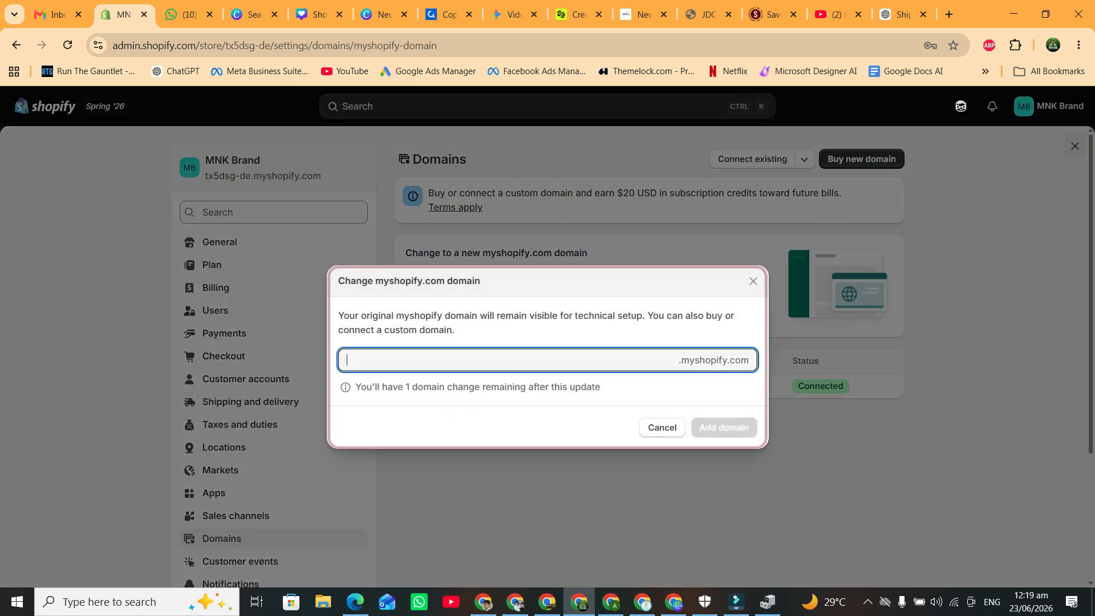
Change the myshopify.com subdomain to 'mnkwebstore' after 'MNKBrand' proved taken.
type("M")
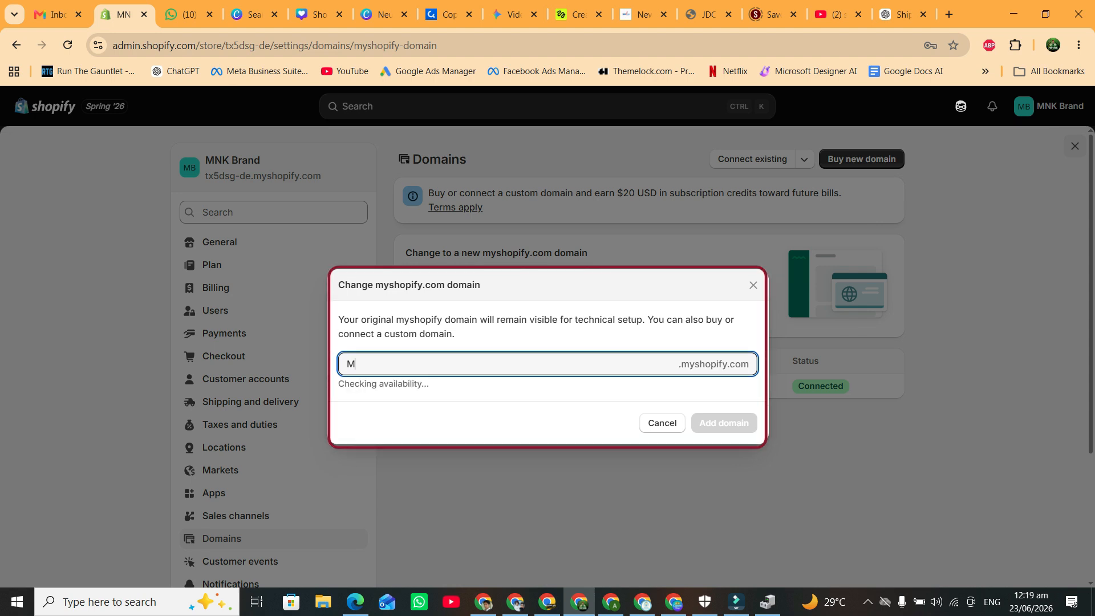
type("NKBrand")
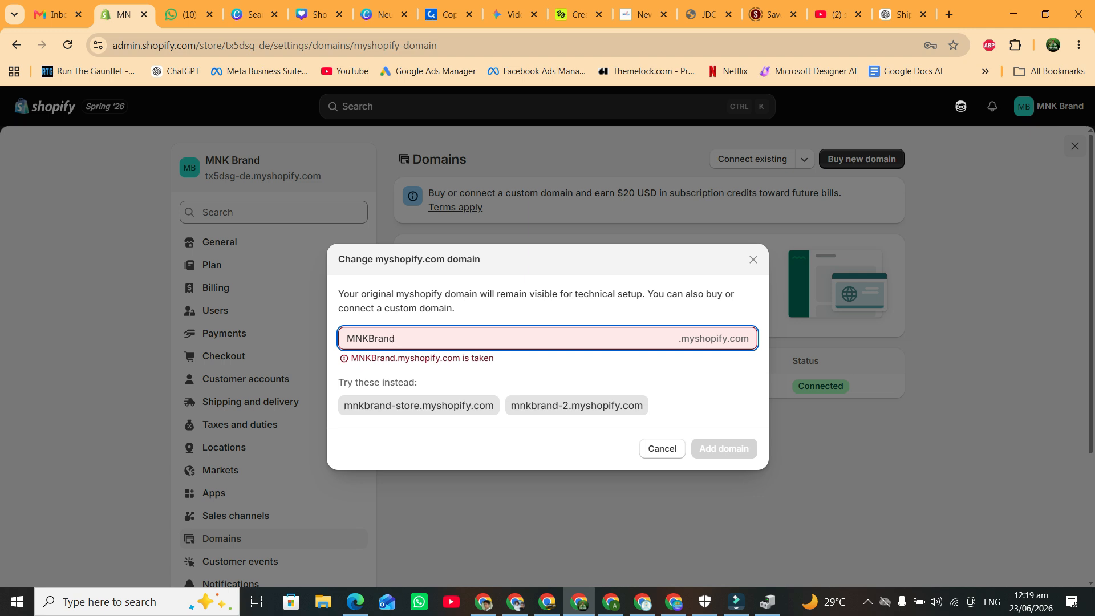
type("4")
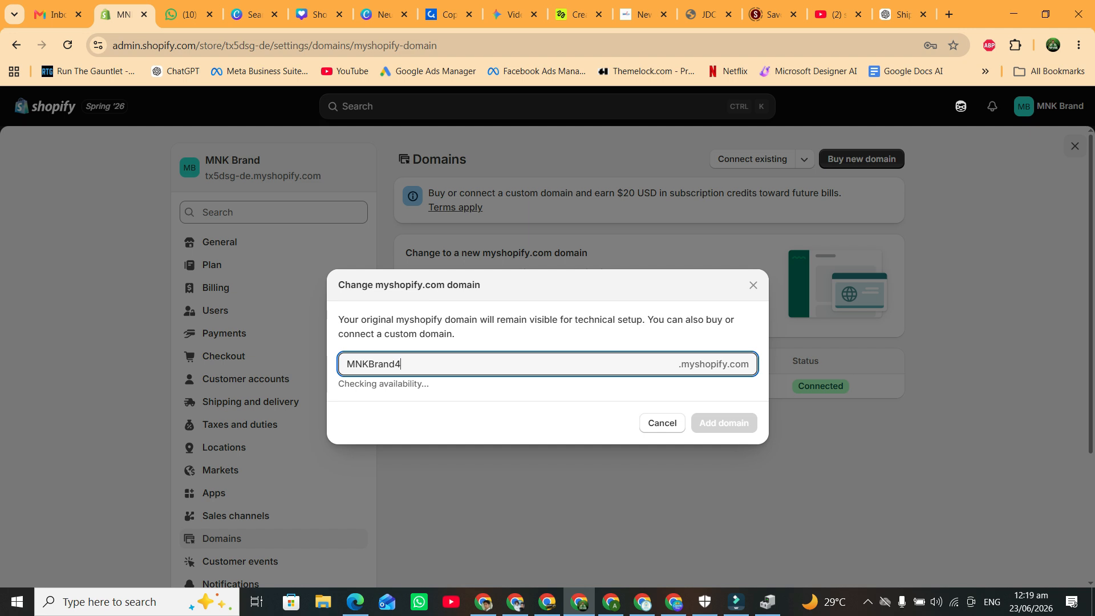
key("BackSpace")
key("BackSpace")
key("BackSpace")
key("BackSpace")
key("BackSpace")
key("BackSpace")
key("BackSpace")
key("BackSpace")
key("BackSpace")
type("MNKwebstore")
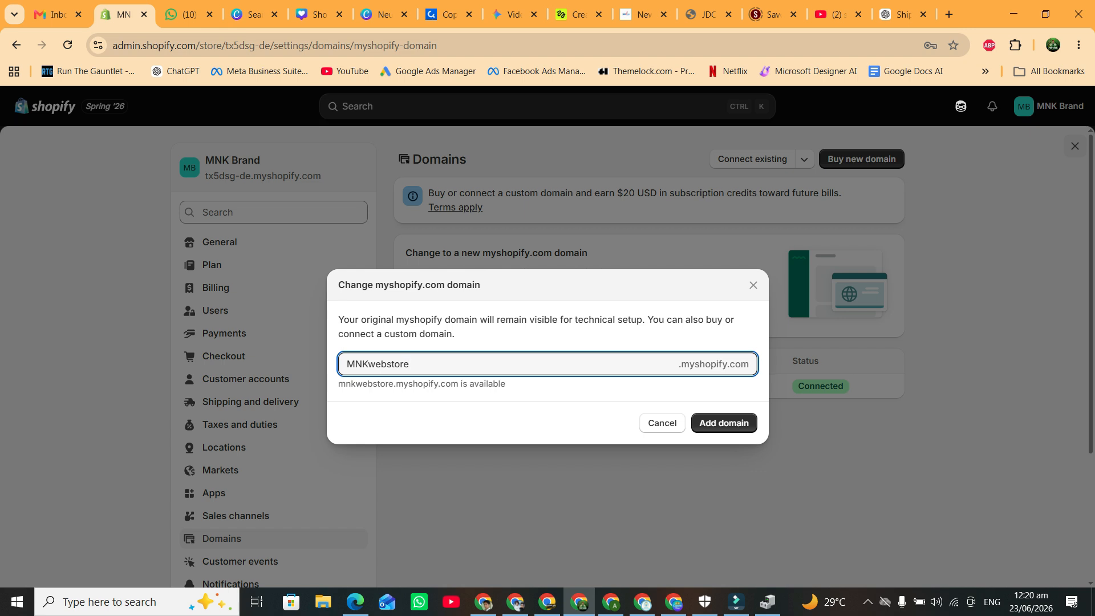
left_click(727, 425)
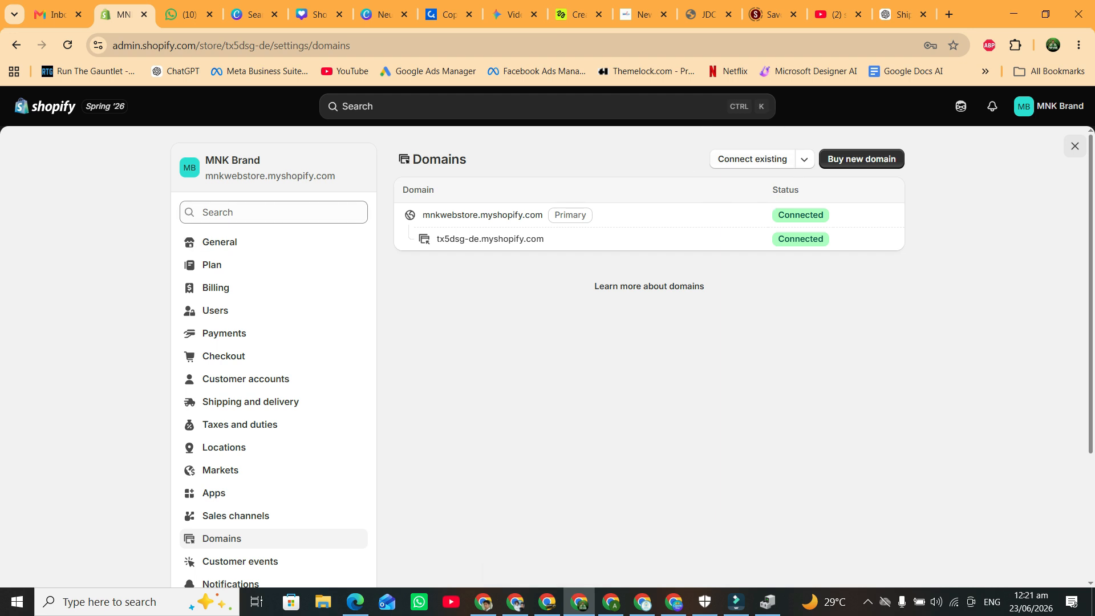
Review the connected domains list, then go to Shipping and delivery settings.
scroll(256, 356, "down", 1)
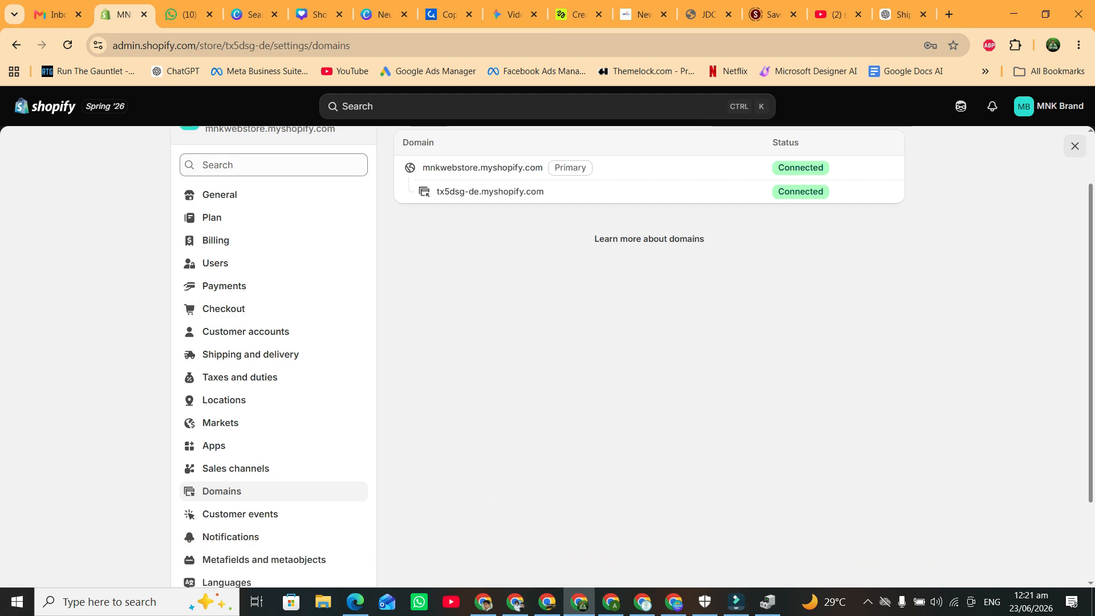
scroll(257, 353, "up", 1)
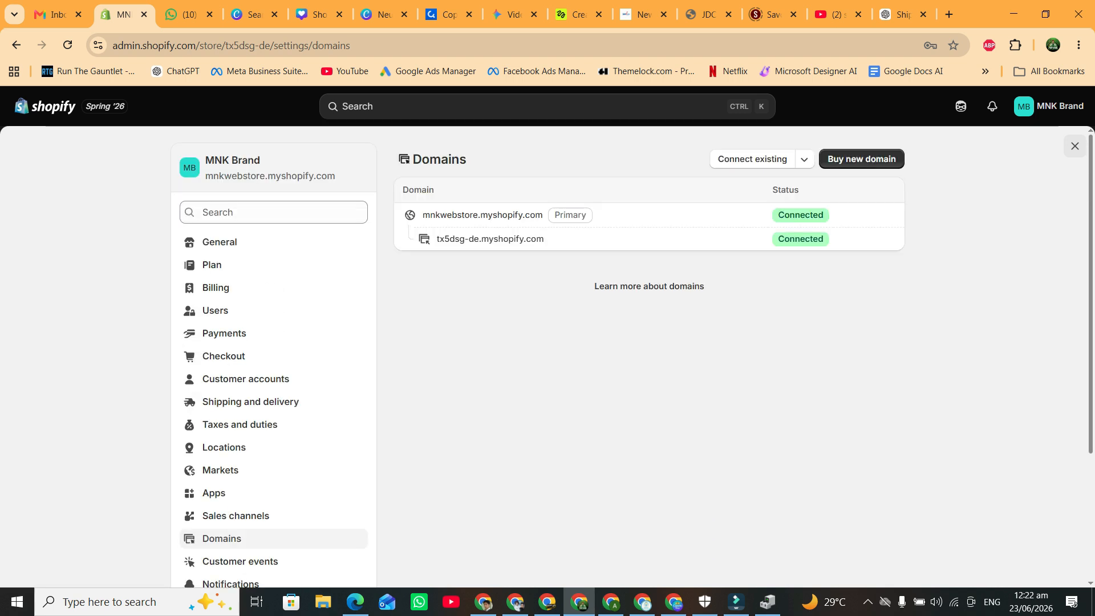
scroll(257, 493, "down", 3)
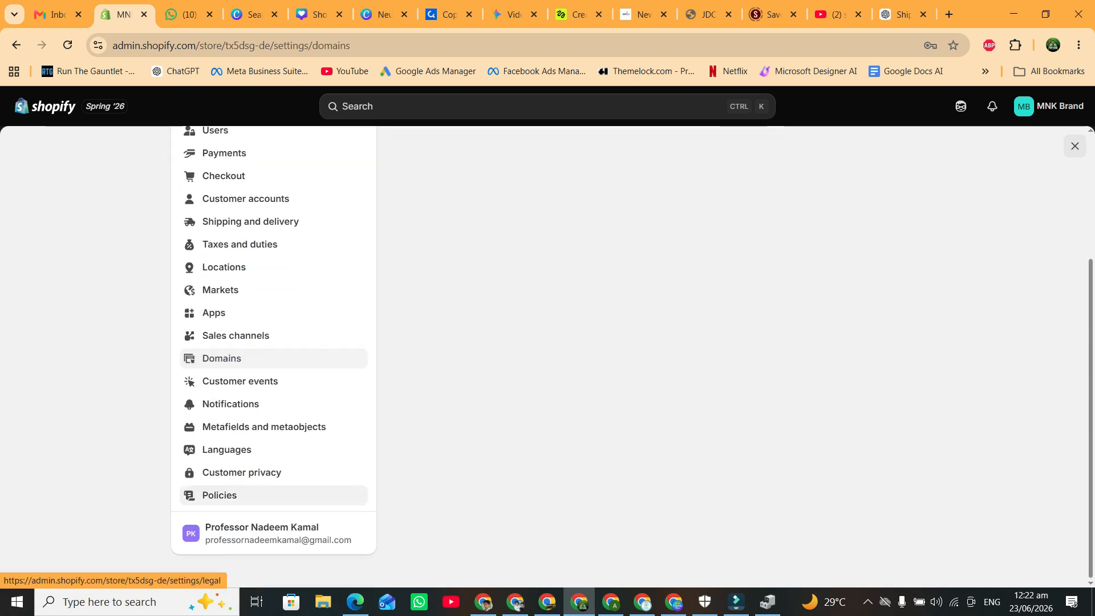
scroll(257, 495, "up", 3)
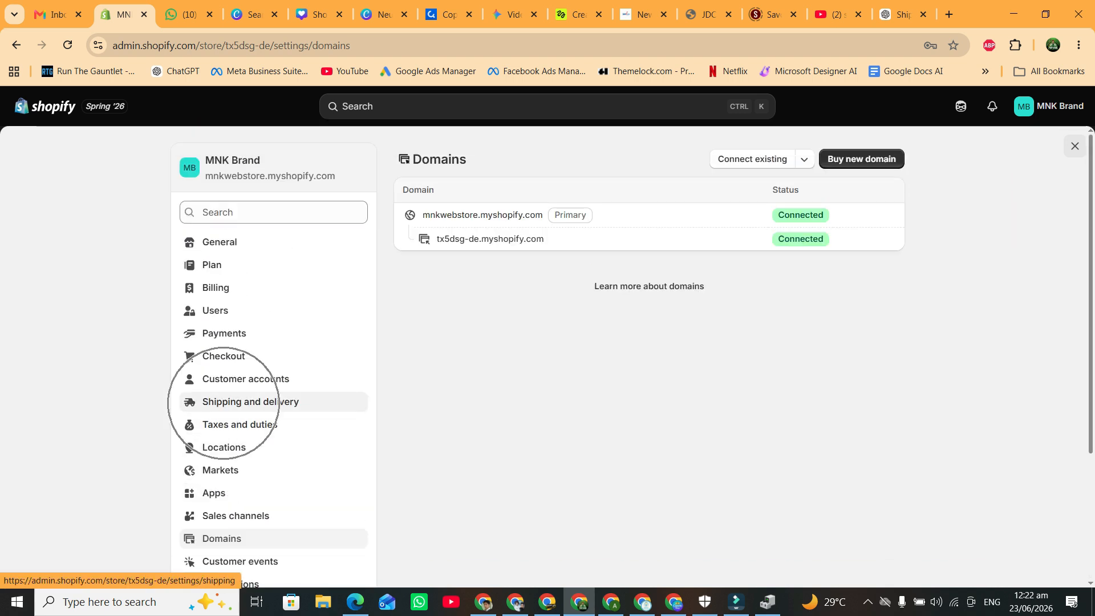
left_click(223, 403)
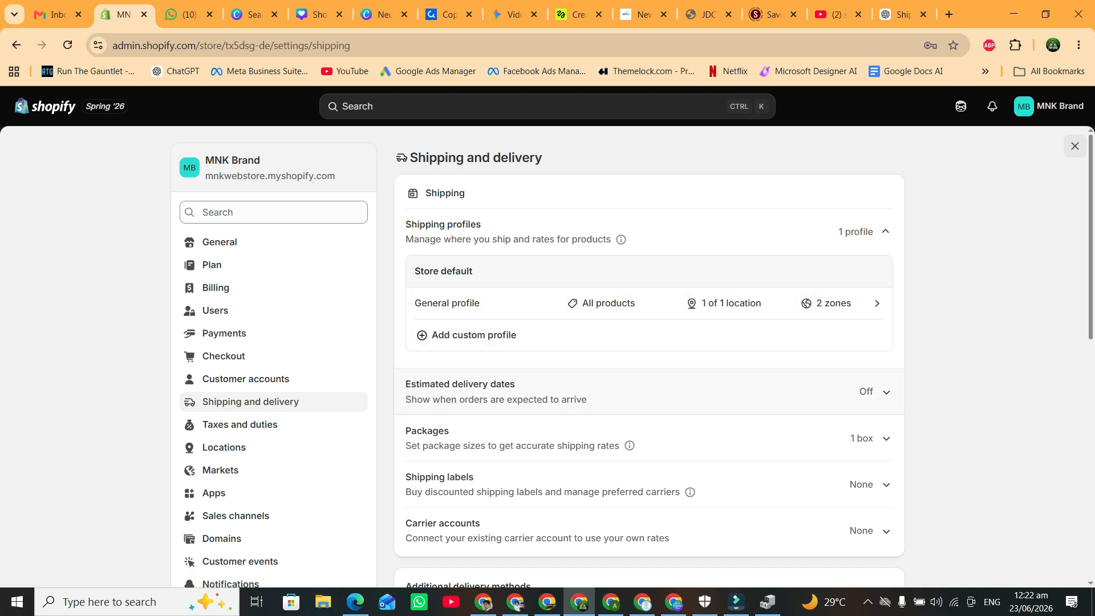
In the General profile, delete the Domestic Rs4619.00 and International Rs5300.00 shipping rates.
scroll(627, 342, "down", 1)
scroll(628, 342, "up", 1)
left_click(468, 304)
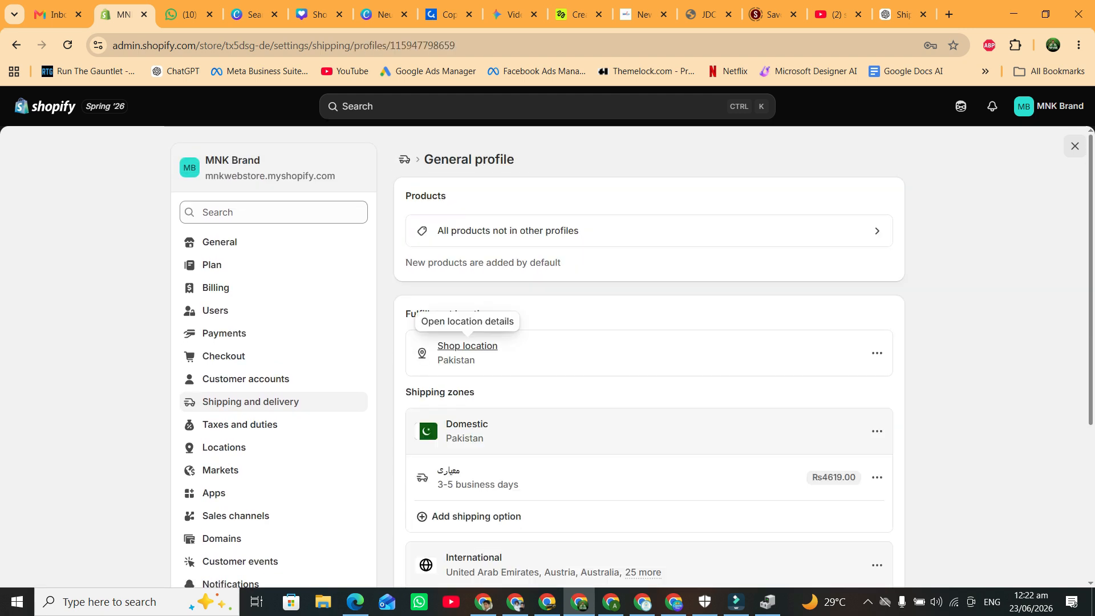
scroll(458, 411, "down", 1)
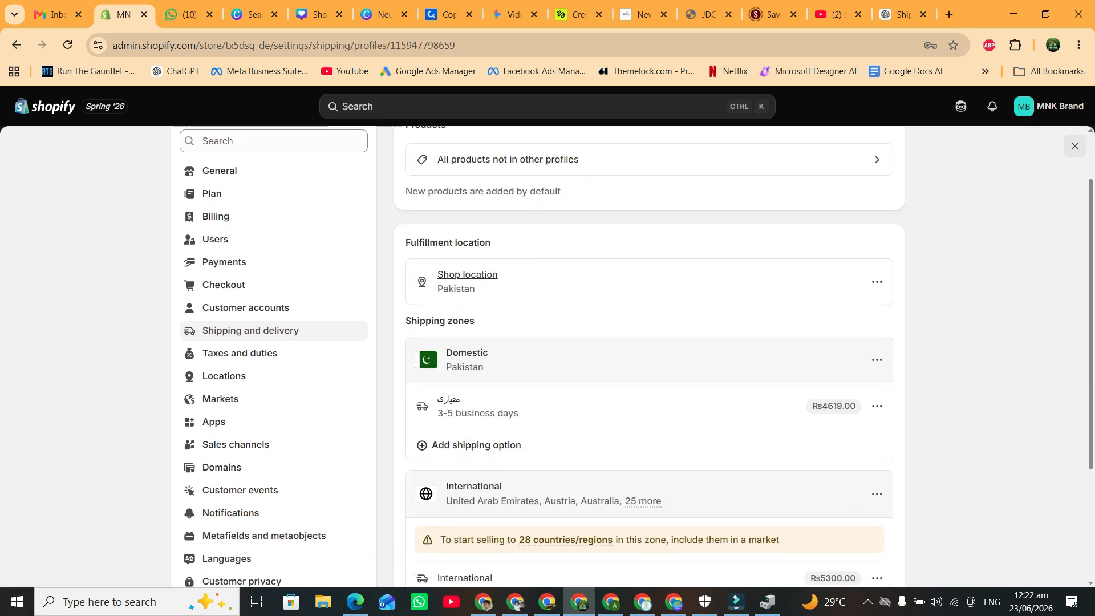
left_click(458, 411)
scroll(458, 411, "down", 1)
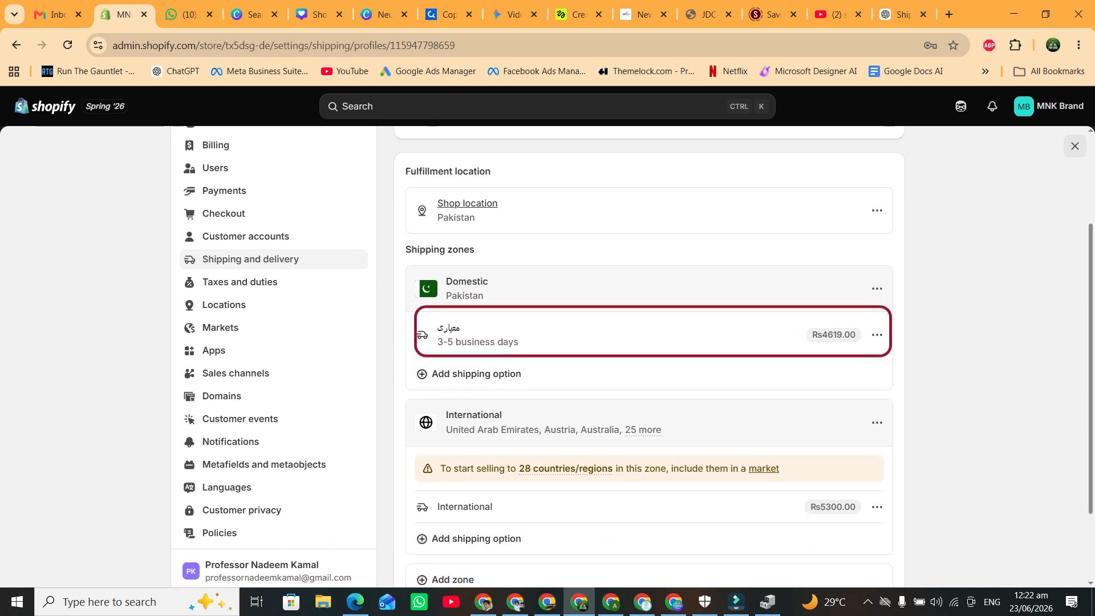
left_click(877, 335)
left_click(800, 388)
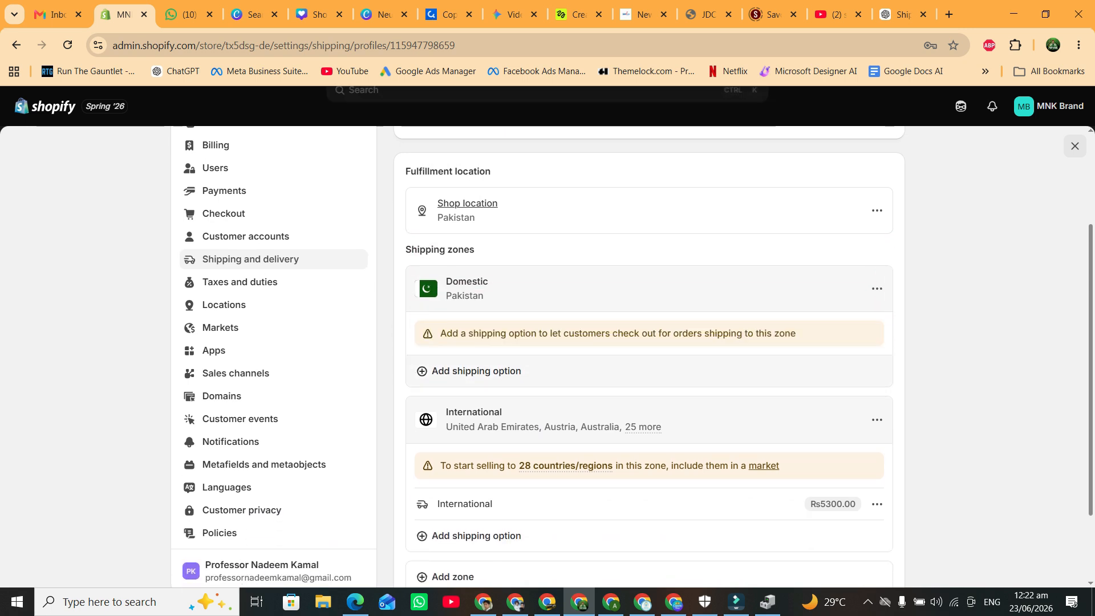
scroll(632, 353, "down", 1)
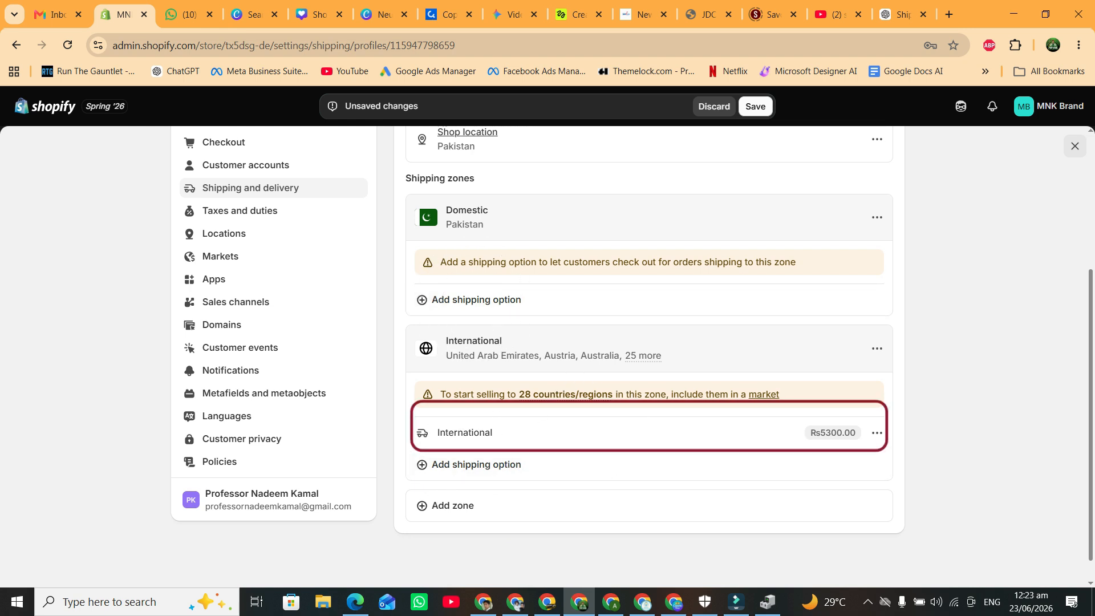
left_click(878, 433)
left_click(803, 485)
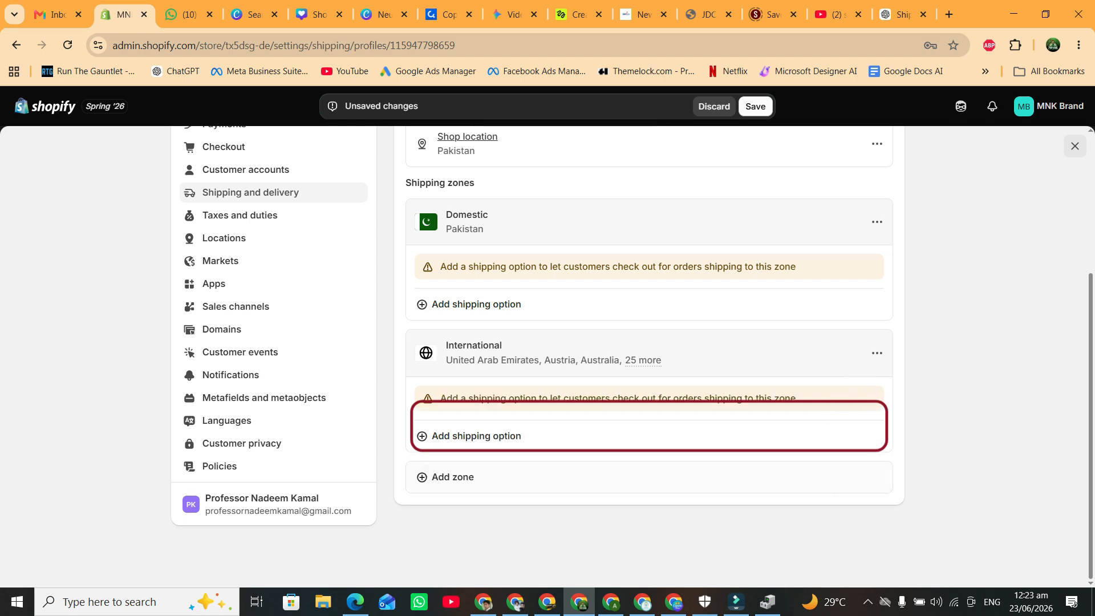
Add a flat-rate International shipping option named 'Standard', initially priced at 99.
left_click(477, 437)
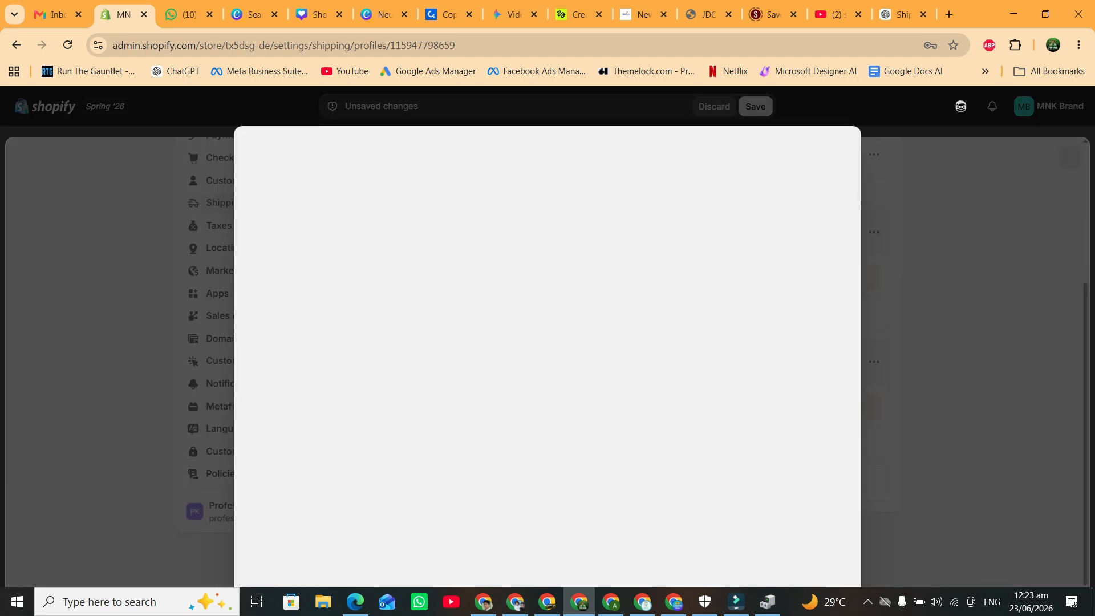
left_click(548, 204)
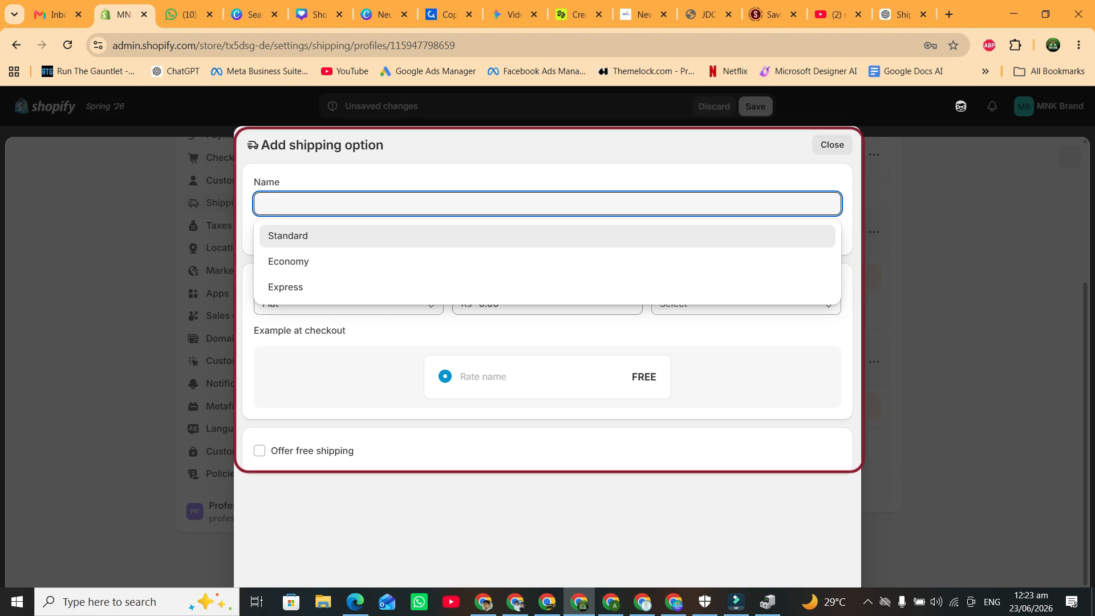
left_click(673, 291)
key("Return")
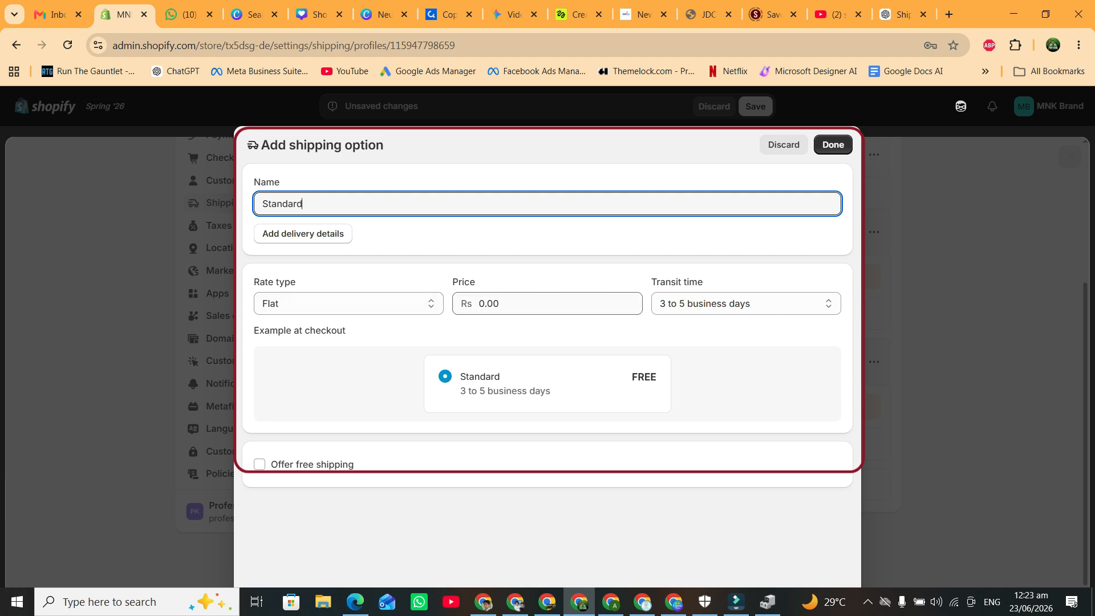
double_click(490, 304)
type("199")
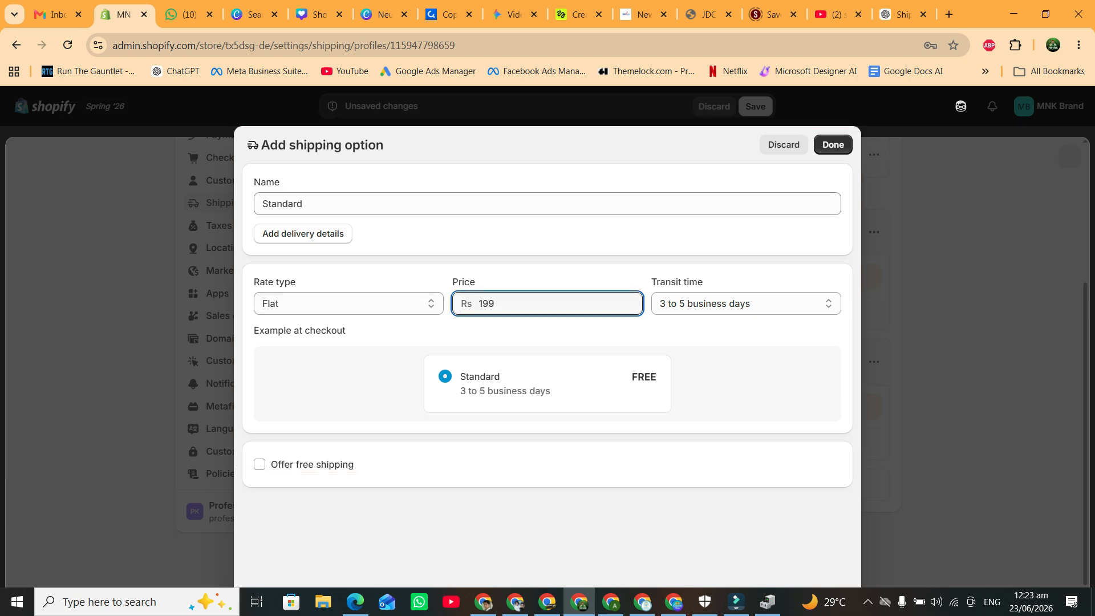
key("BackSpace")
key("BackSpace")
key("BackSpace")
type("99")
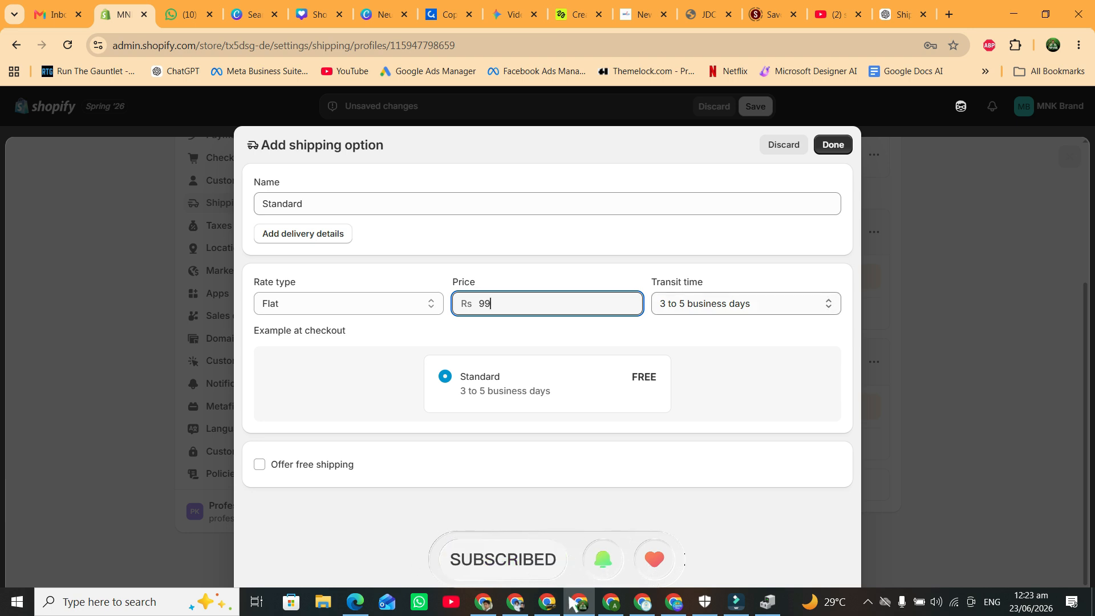
Keep the option's transit time at 3 to 5 business days.
left_click(746, 303)
key("Up")
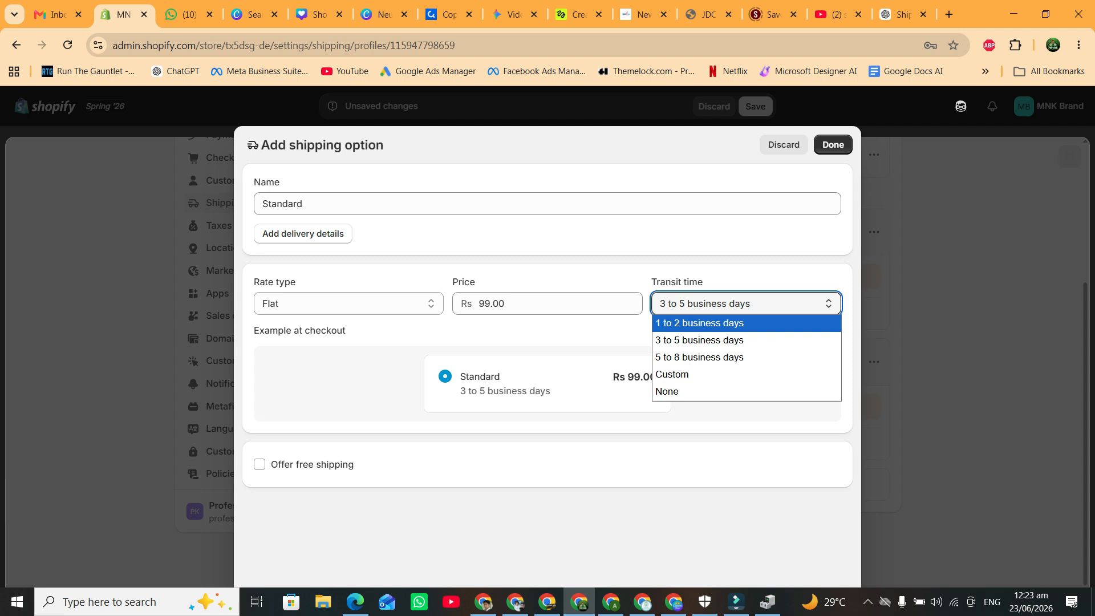
key("Down")
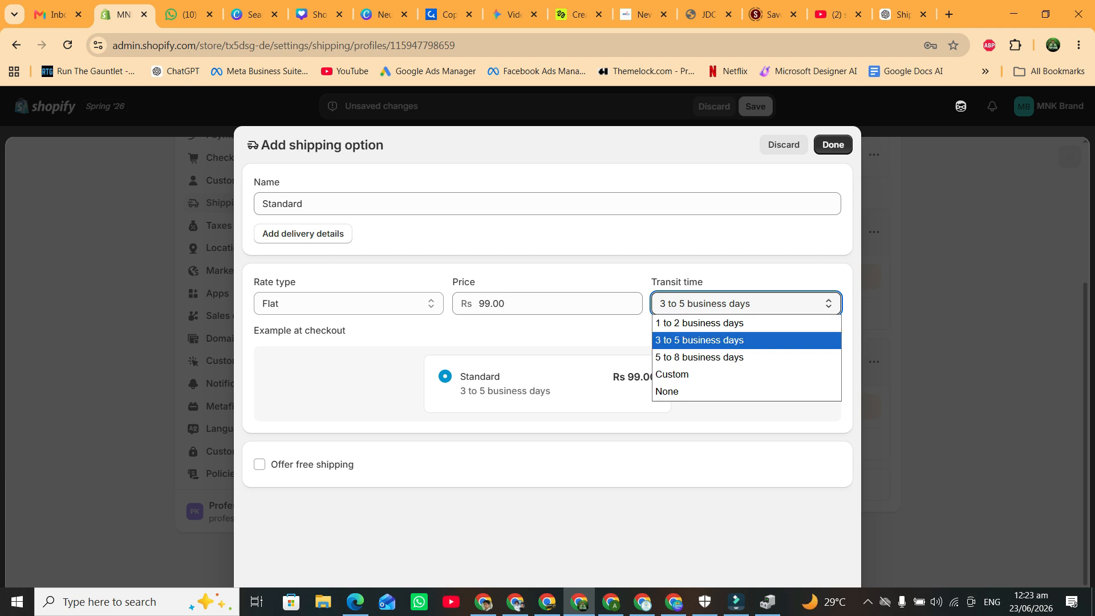
key("Down")
key("Down")
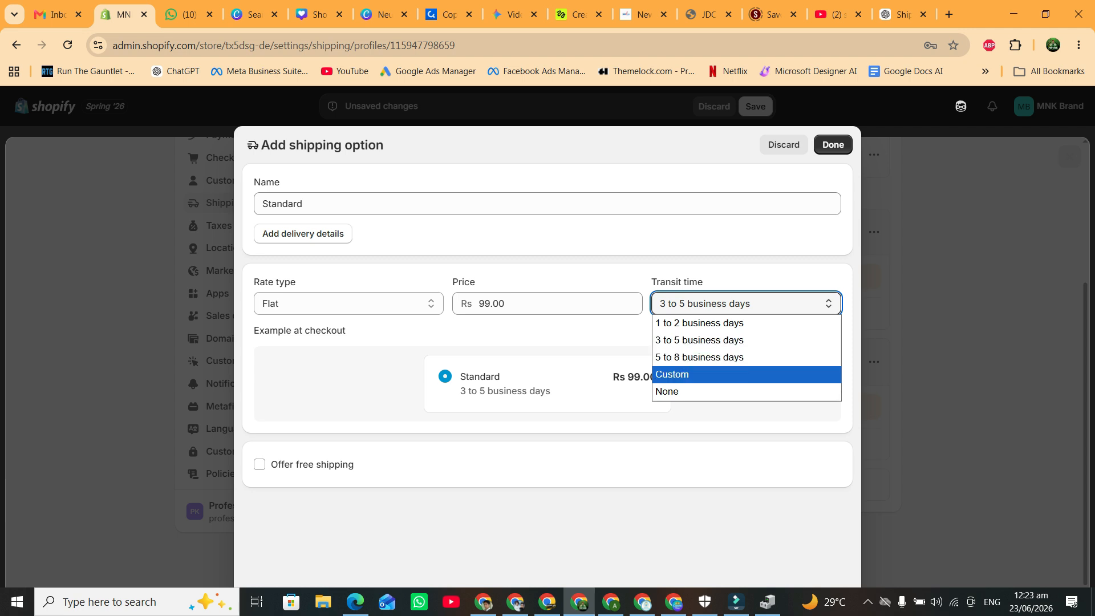
left_click(700, 340)
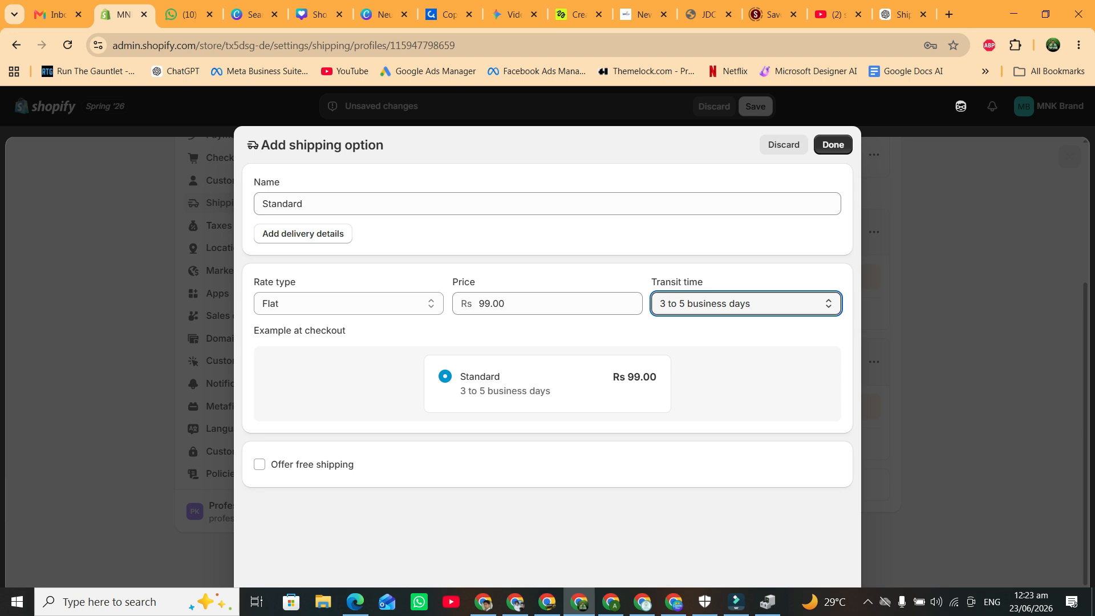
left_click_drag(461, 391, 658, 379)
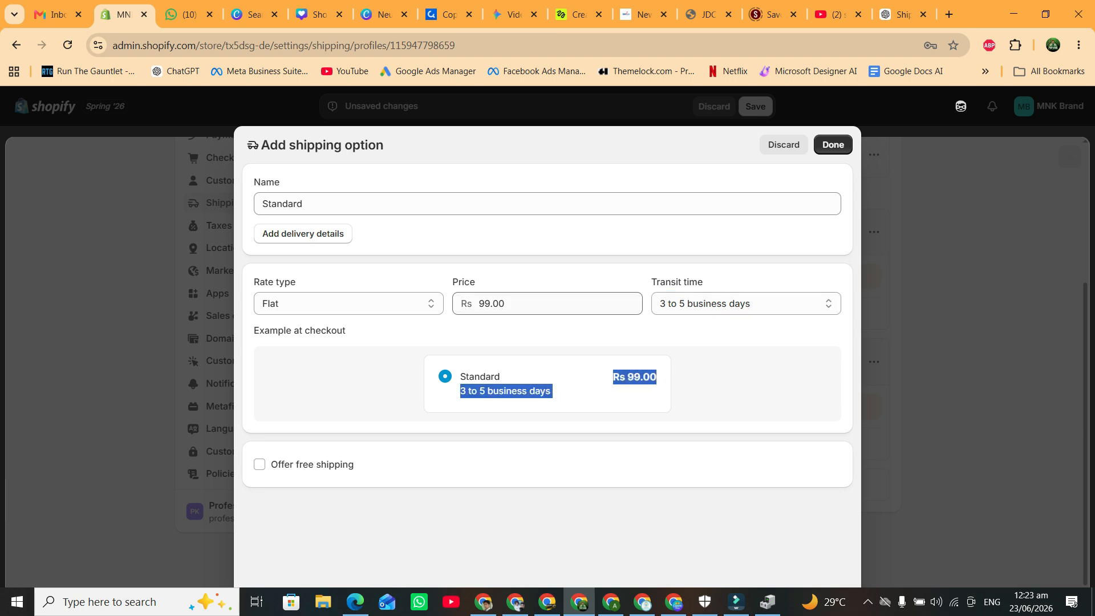
Change the Standard price to 0.00 for free shipping and add it to the International zone.
left_click(505, 303)
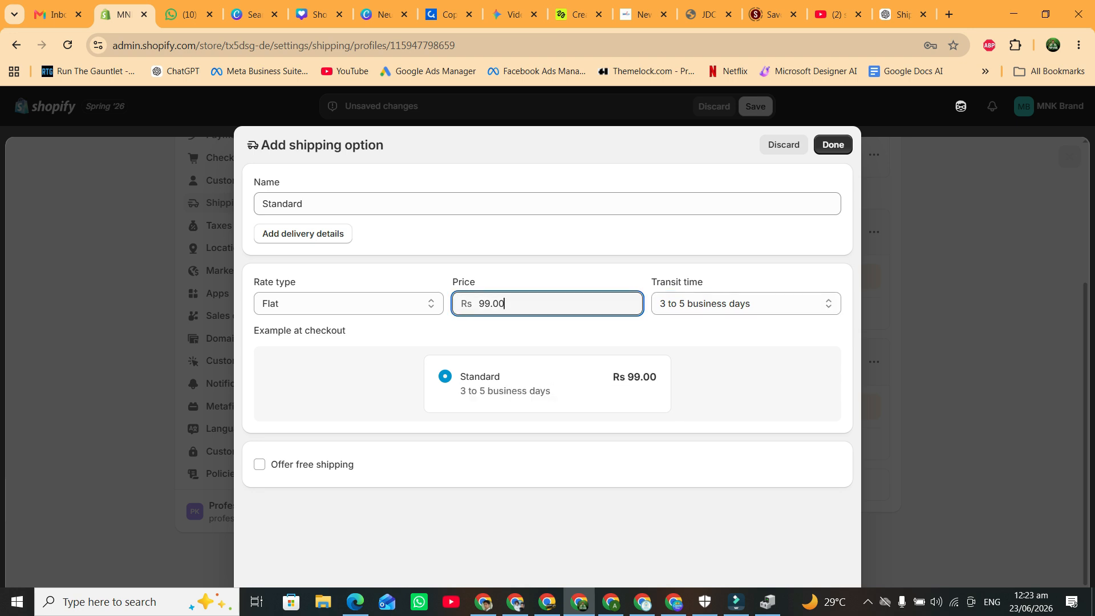
key("ctrl+a")
type("000")
key("BackSpace")
key("BackSpace")
key("BackSpace")
left_click(548, 331)
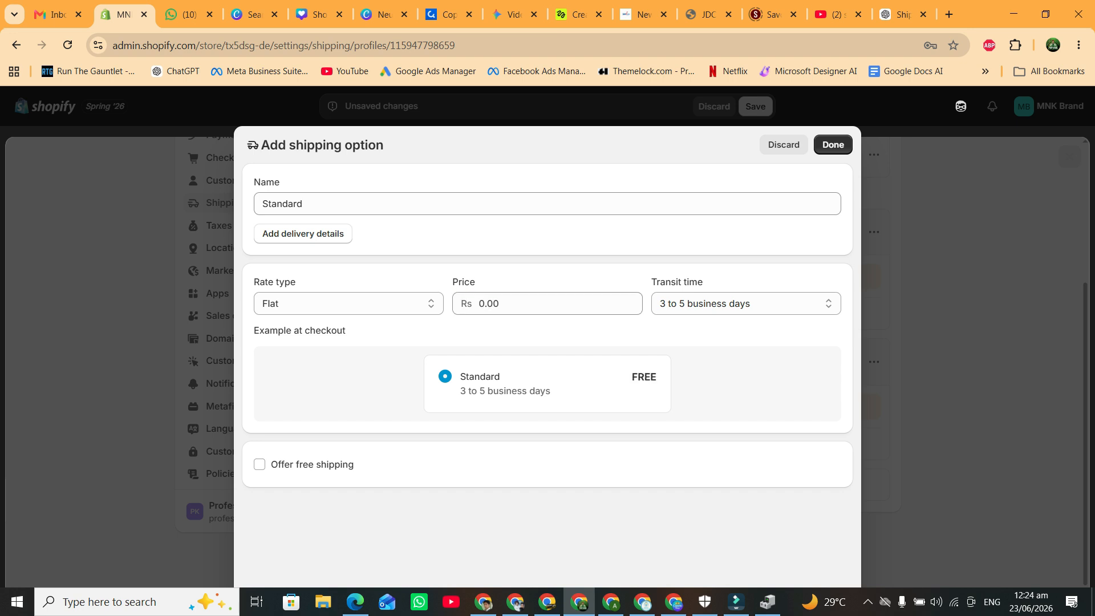
left_click(627, 380)
left_click(833, 144)
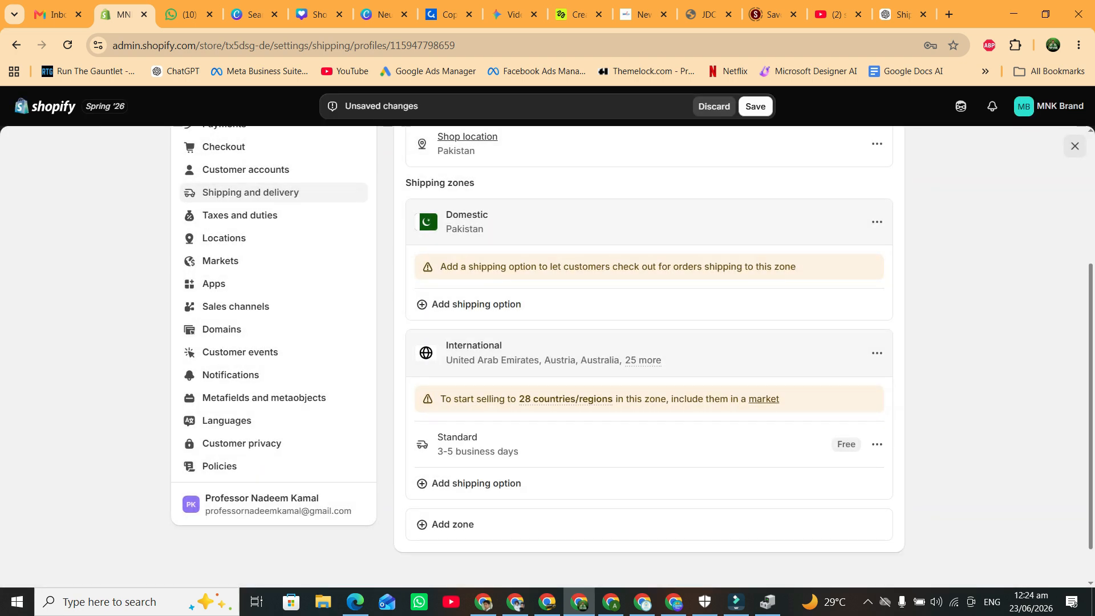
scroll(228, 399, "down", 1)
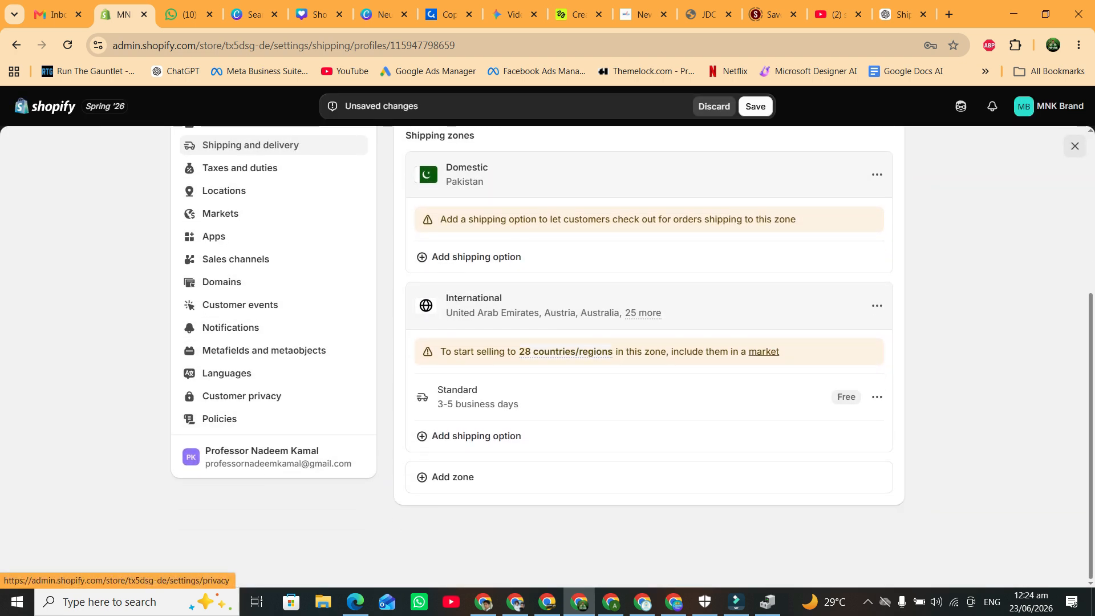
left_click(756, 106)
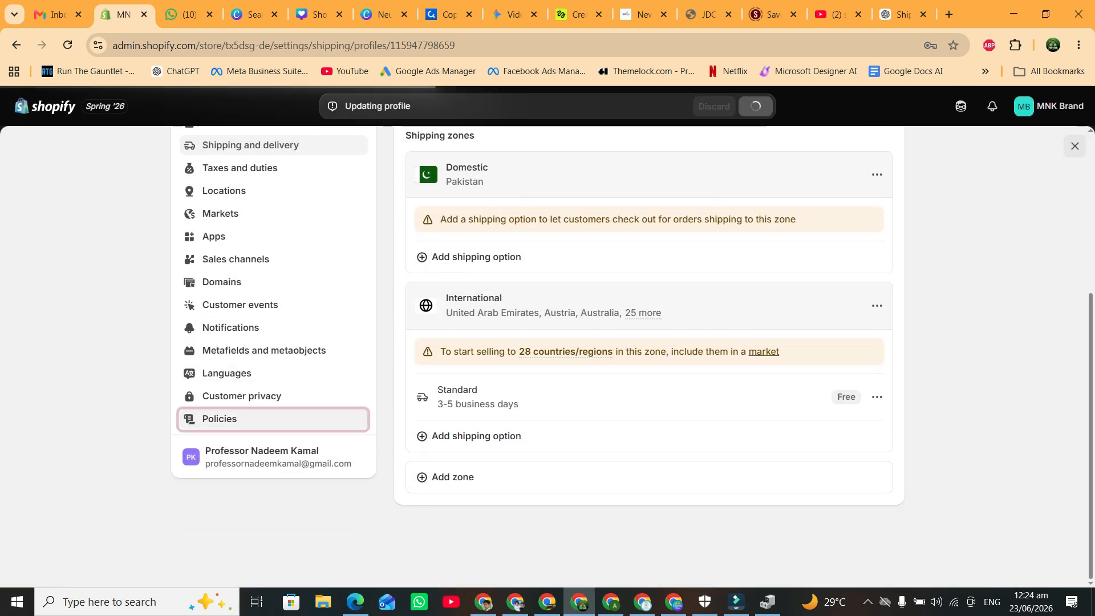
key("ctrl")
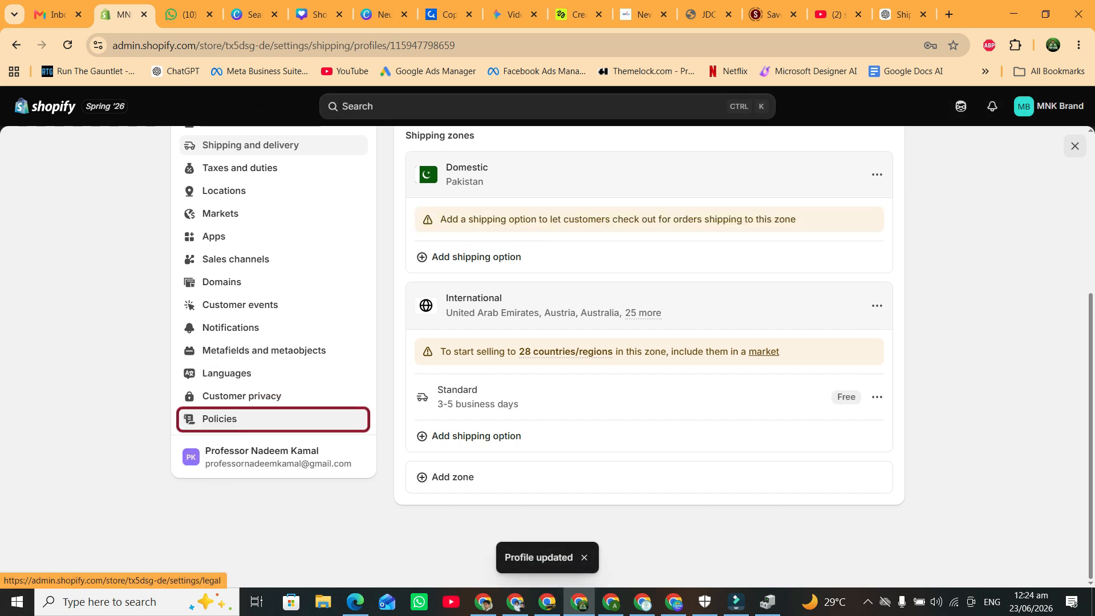
left_click(219, 419)
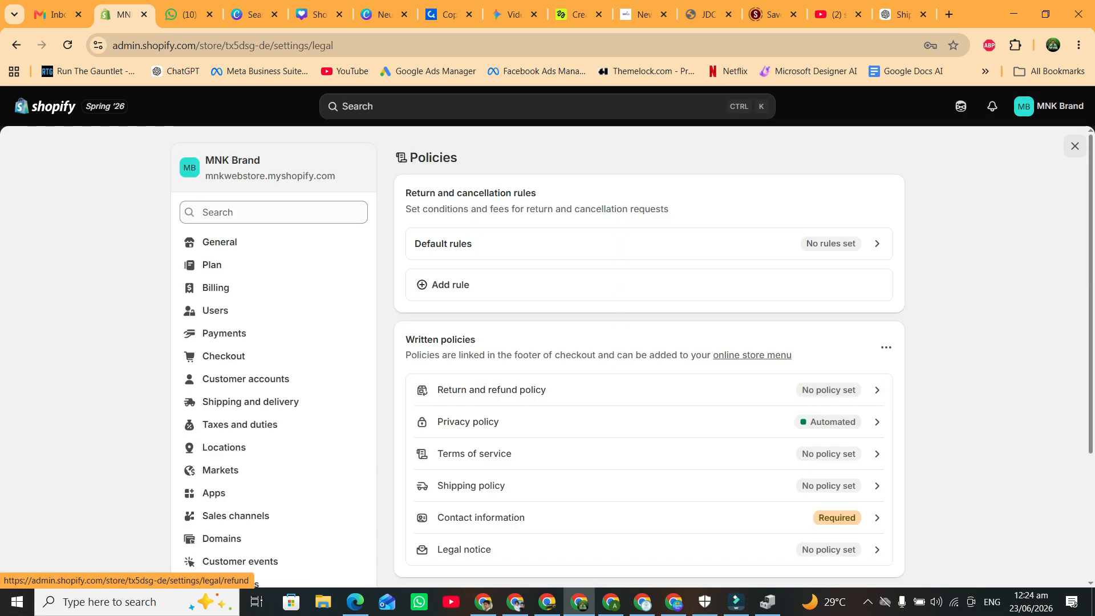
scroll(513, 382, "down", 1)
key("ctrl")
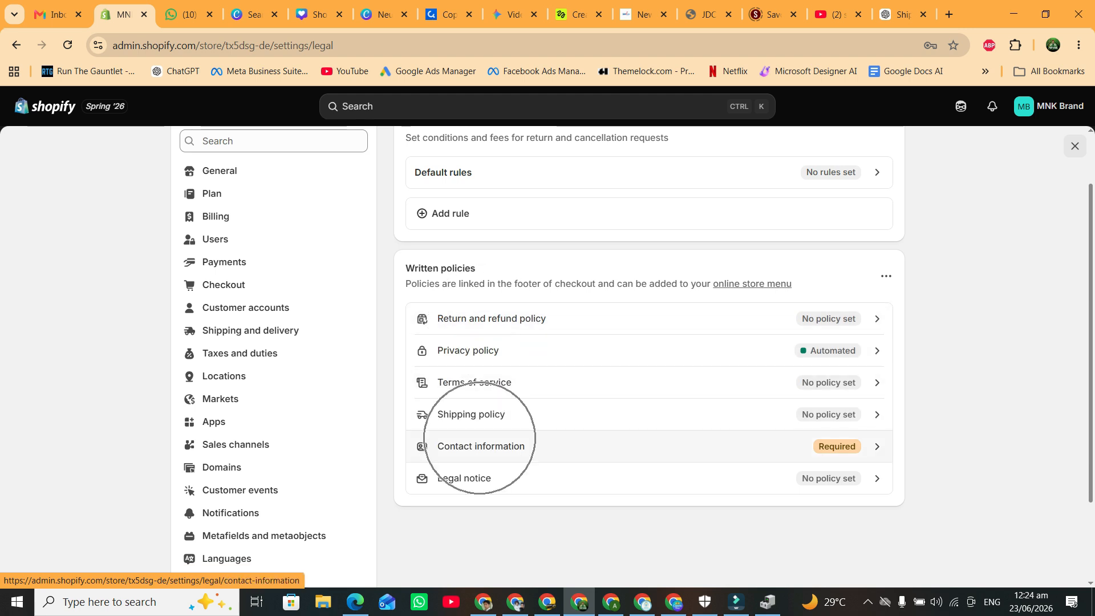
scroll(481, 442, "up", 1)
scroll(481, 420, "down", 1)
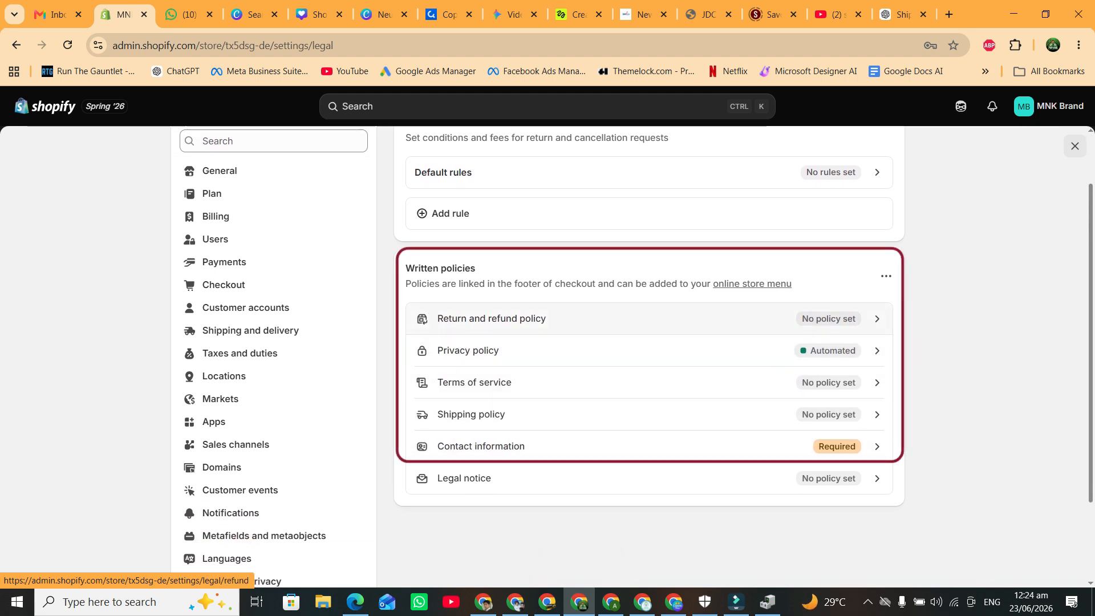
key("ctrl")
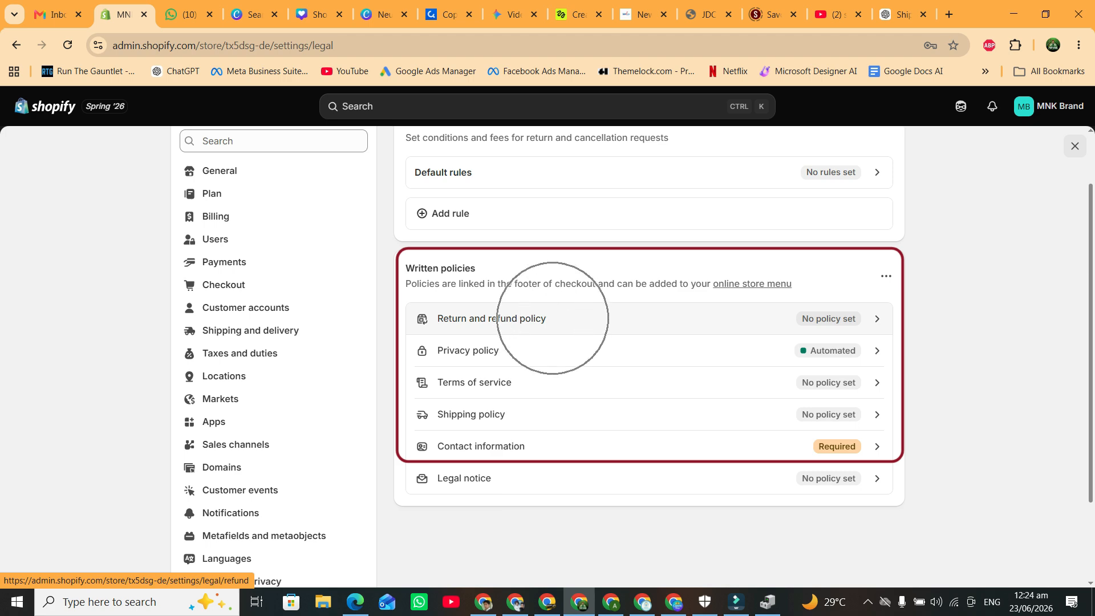
key("ctrl")
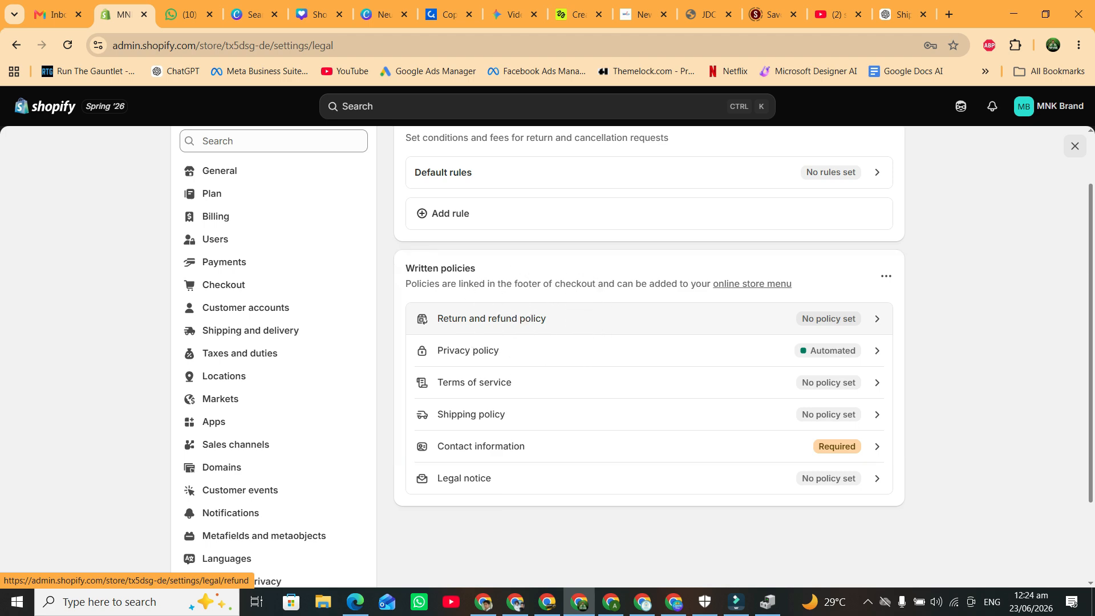
Fill the Return and refund policy editor with Shopify's template.
left_click(520, 318)
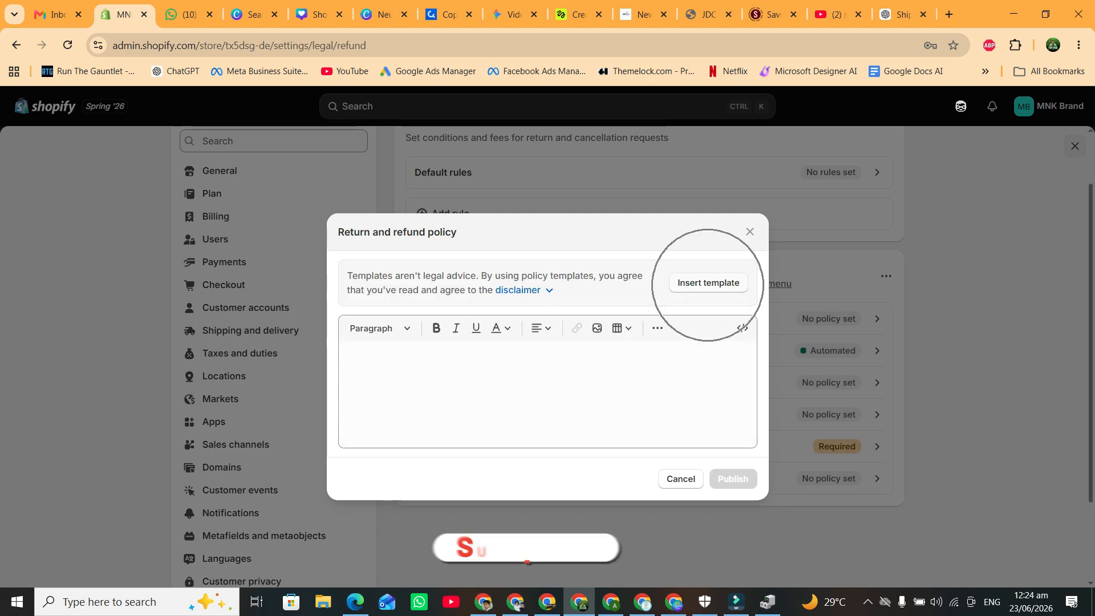
left_click(708, 283)
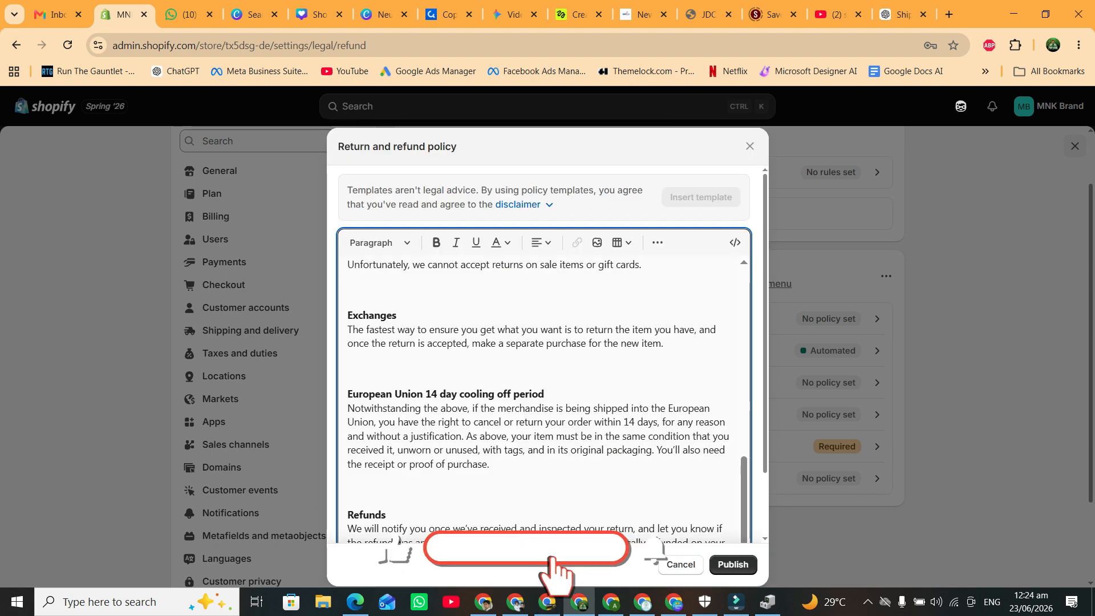
scroll(542, 400, "up", 10)
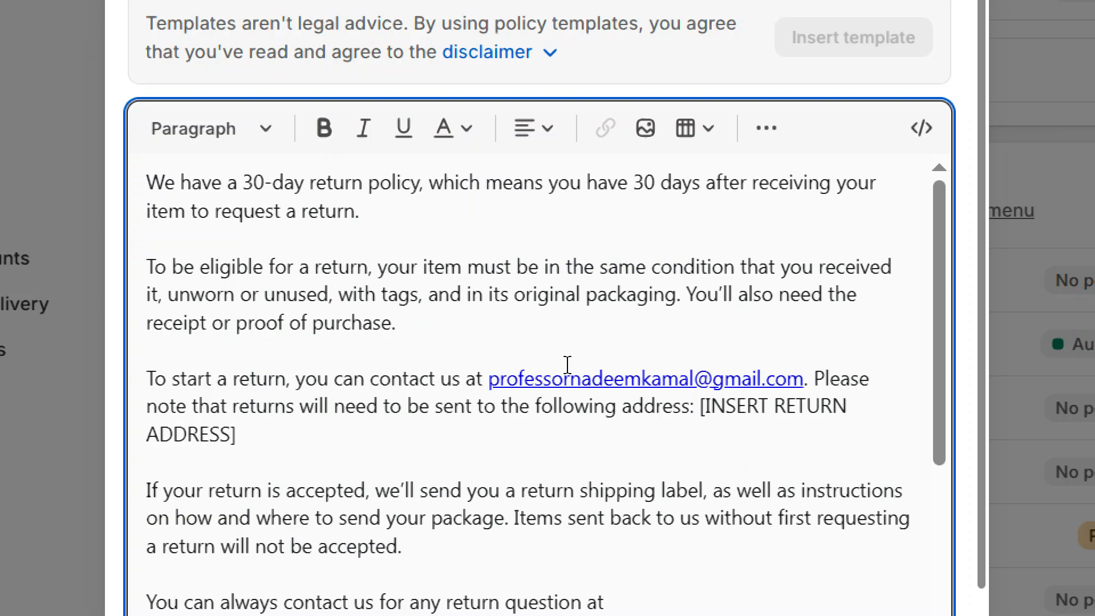
Replace the [INSERT RETURN ADDRESS] placeholder with 'Model Town Lahore.' and publish the policy.
left_click_drag(701, 406, 716, 432)
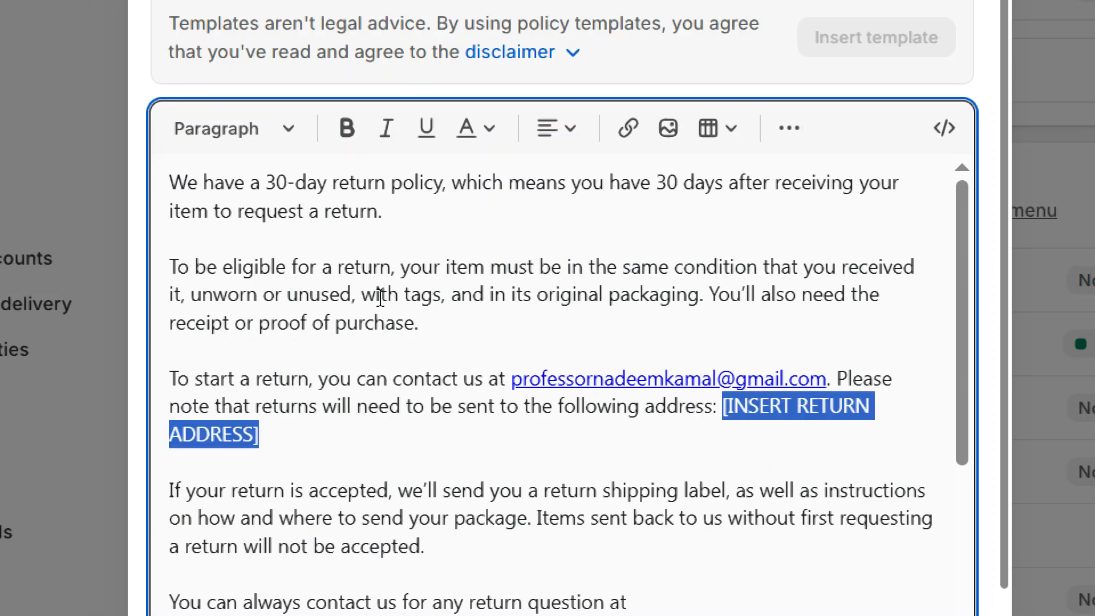
scroll(379, 306, "down", 15)
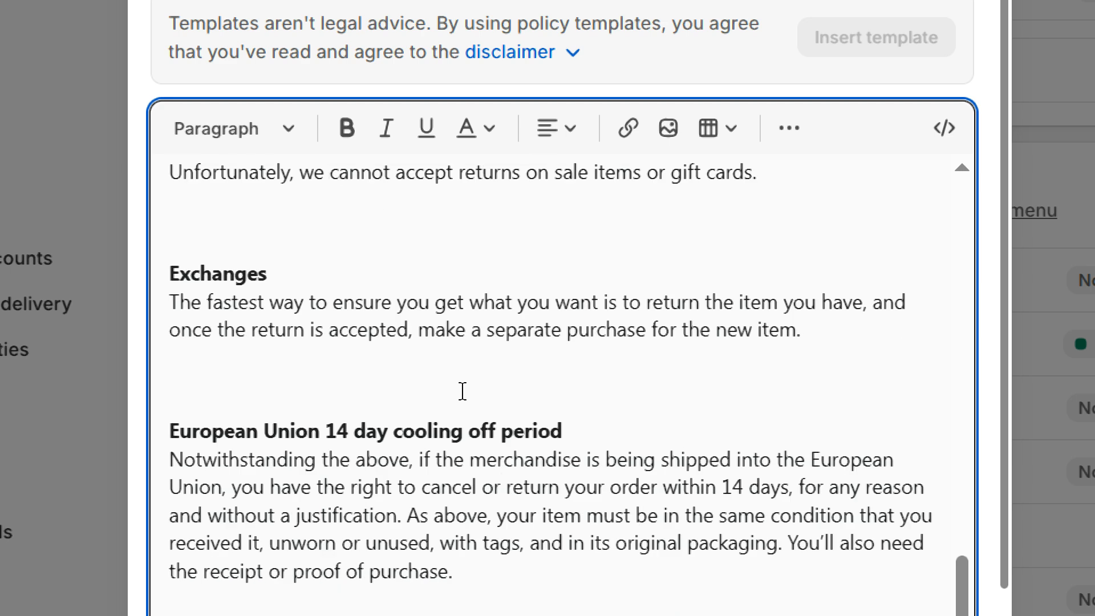
scroll(462, 391, "up", 15)
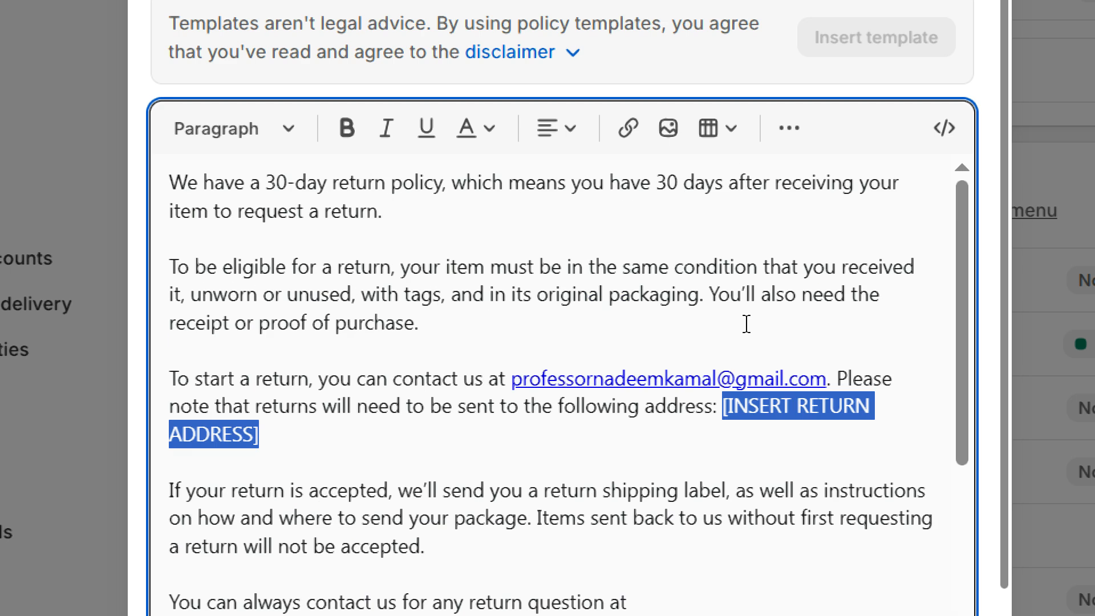
left_click_drag(529, 378, 736, 379)
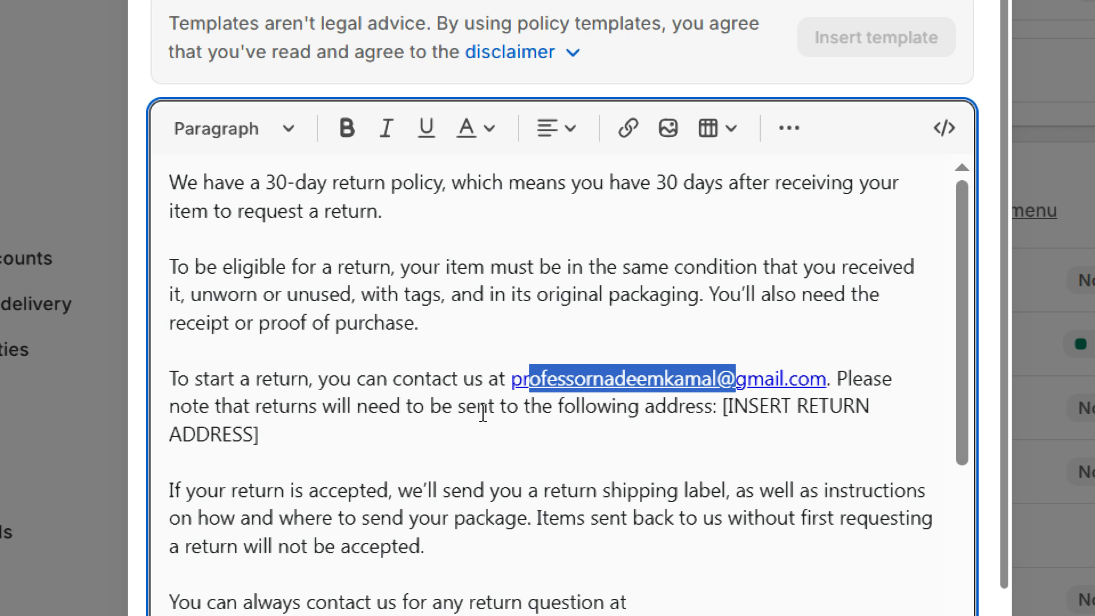
left_click(726, 410)
left_click_drag(721, 408, 260, 435)
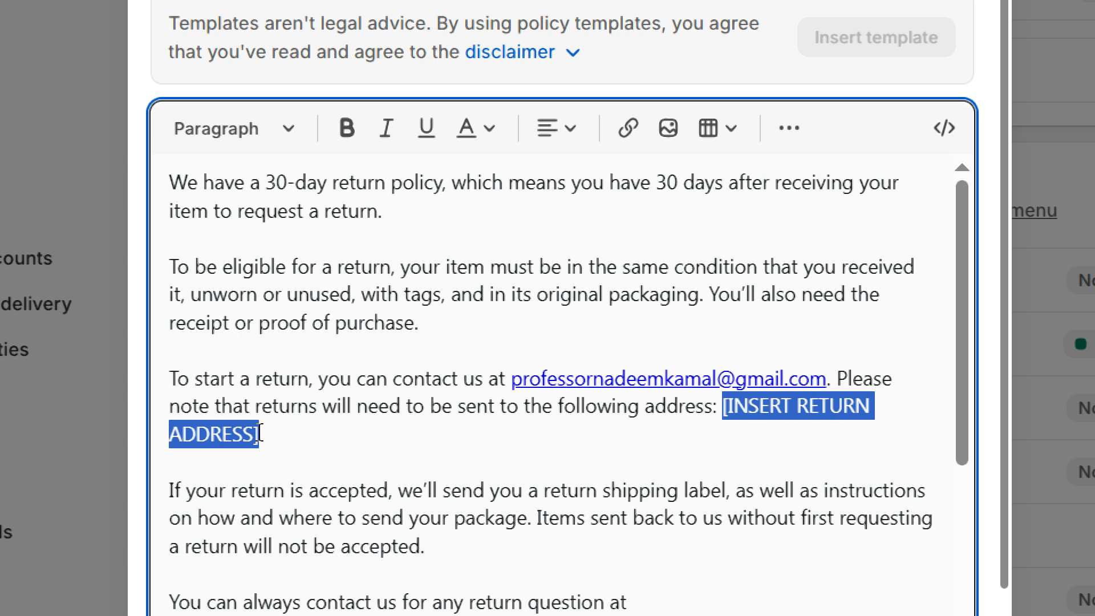
key("BackSpace")
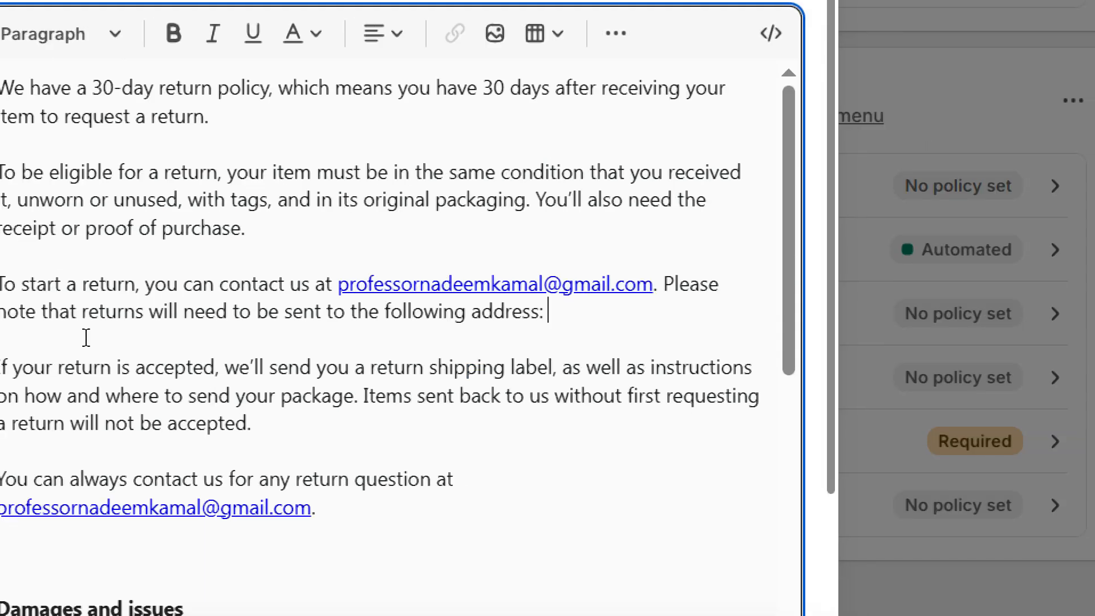
left_click(85, 338)
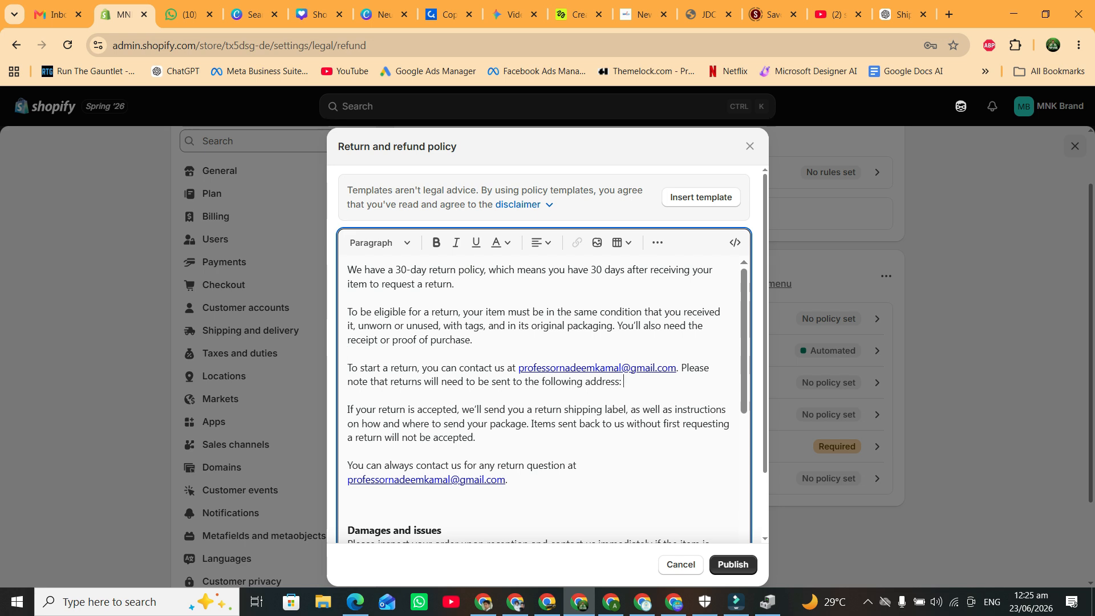
type("Model Town Lahore.")
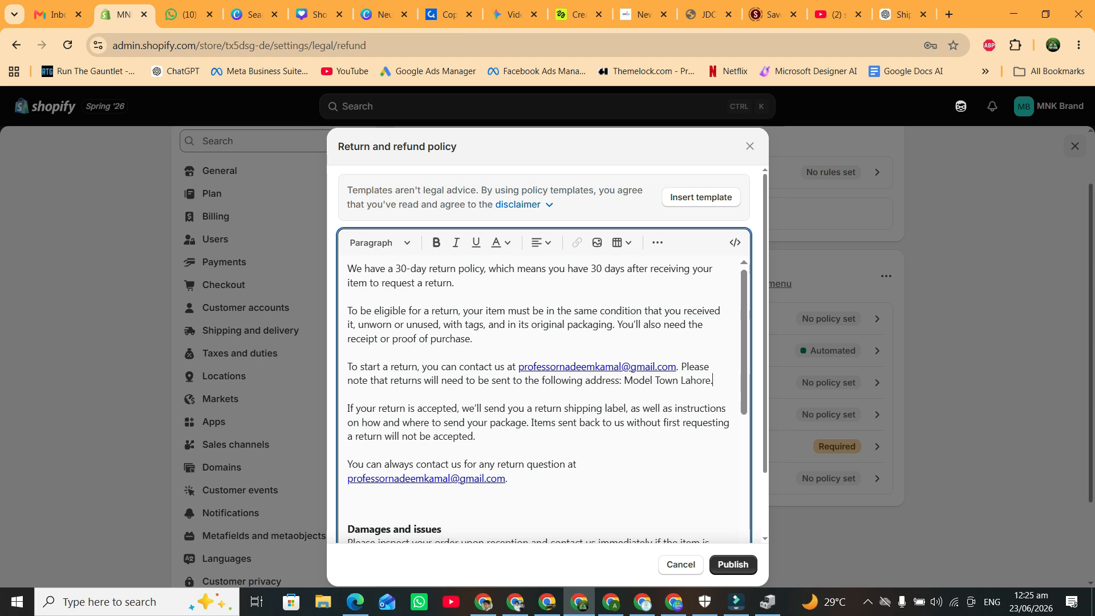
scroll(538, 399, "down", 10)
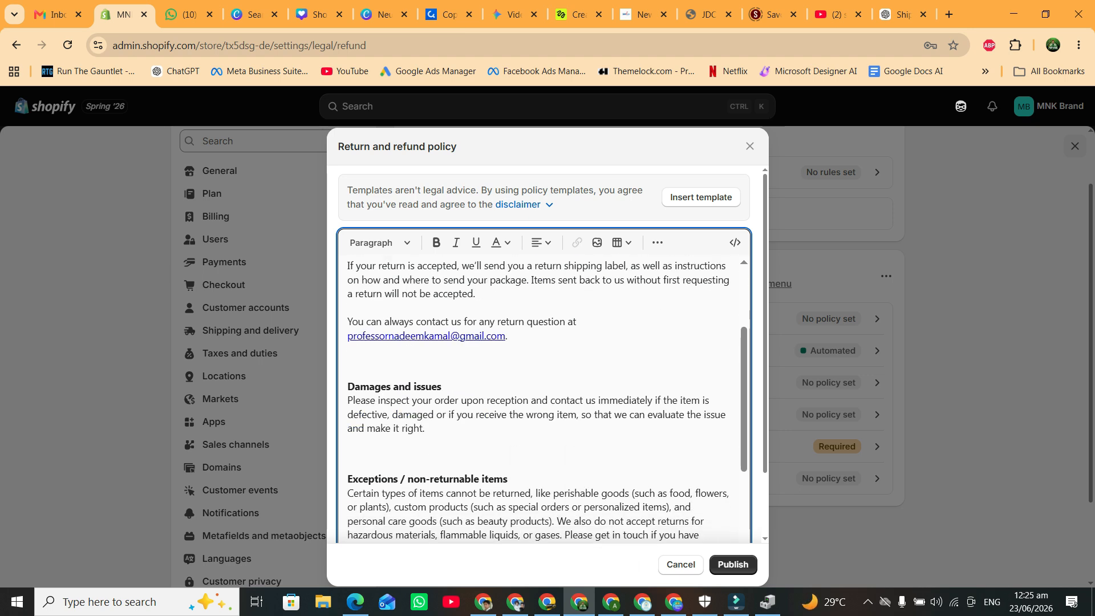
scroll(538, 354, "down", 2)
left_click(733, 565)
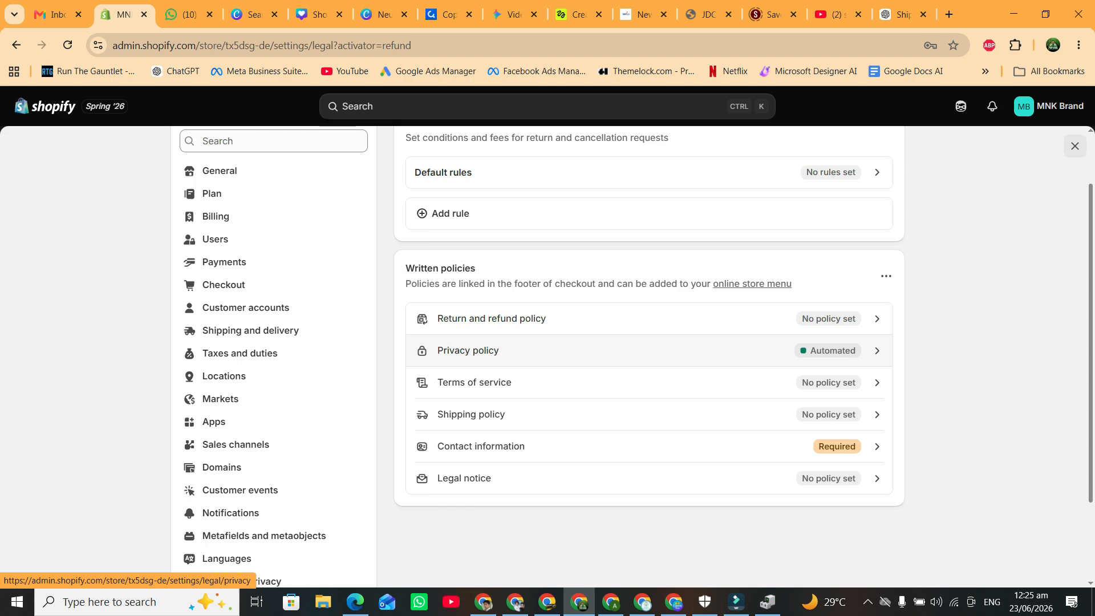
left_click(490, 350)
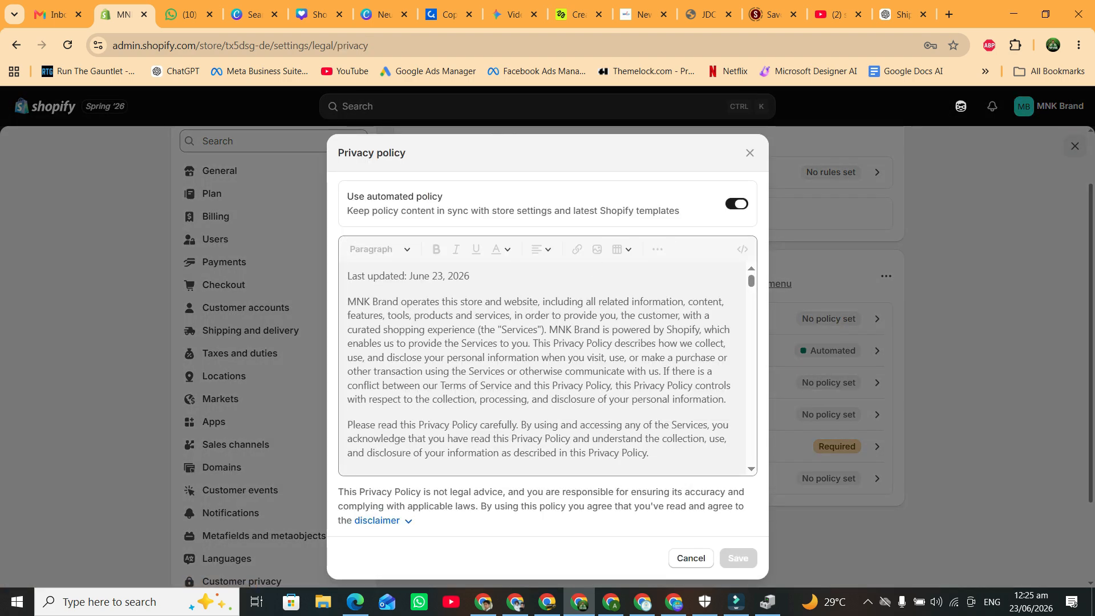
left_click(737, 203)
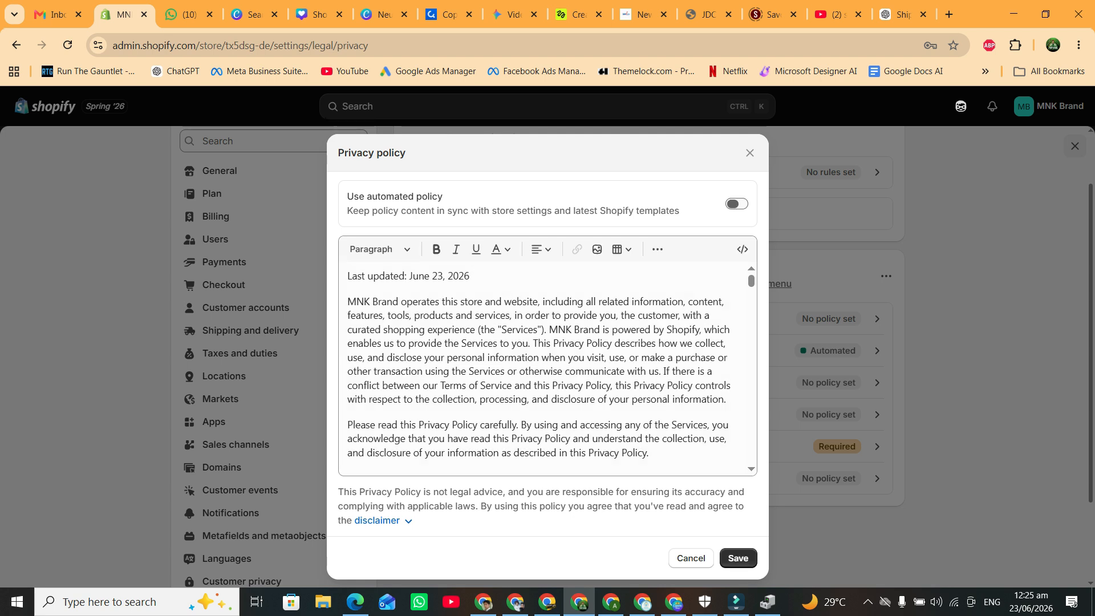
left_click_drag(564, 385, 505, 370)
left_click(737, 204)
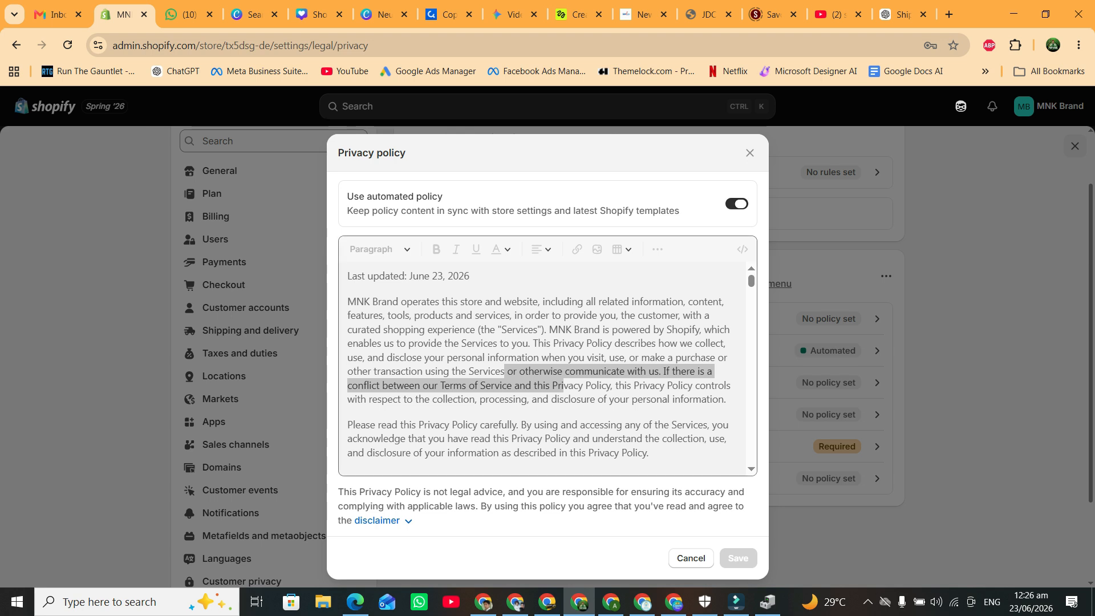
left_click_drag(549, 330, 602, 329)
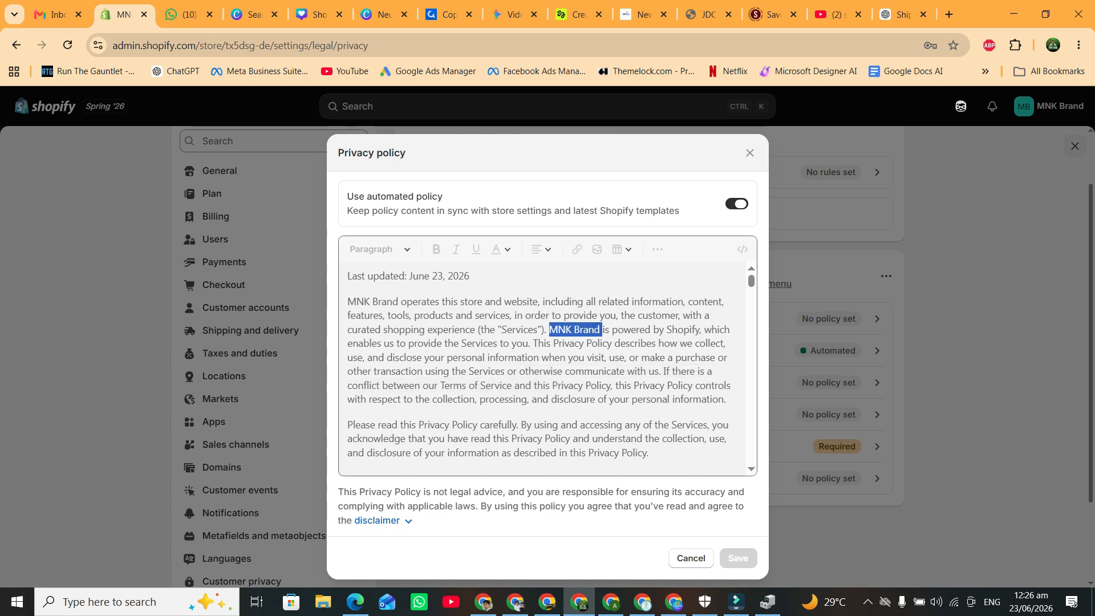
left_click(691, 558)
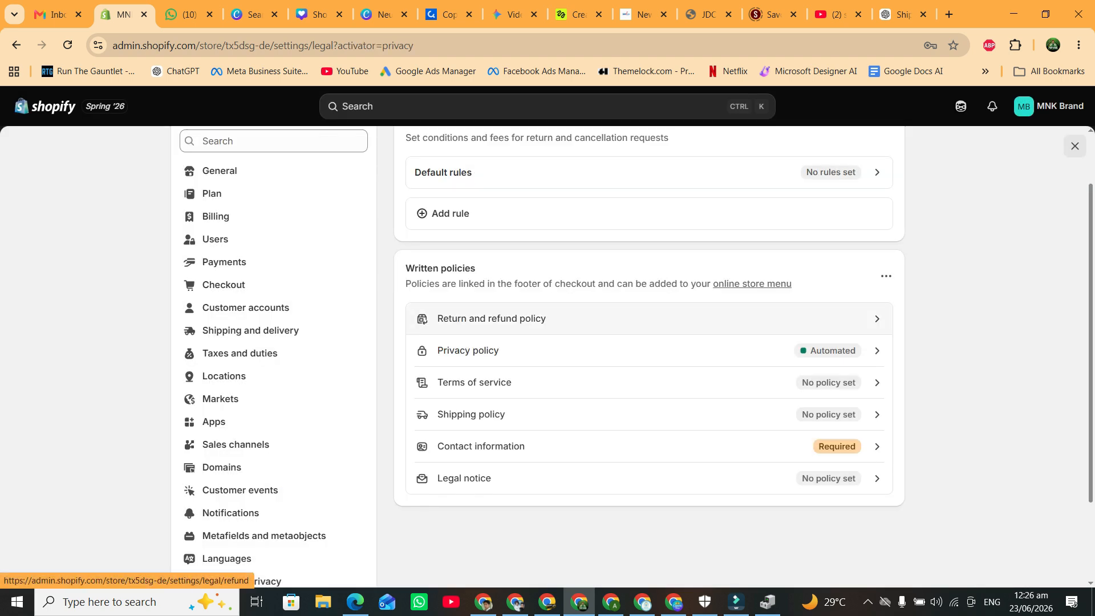
Fill the Terms of service editor with Shopify's template.
left_click(513, 382)
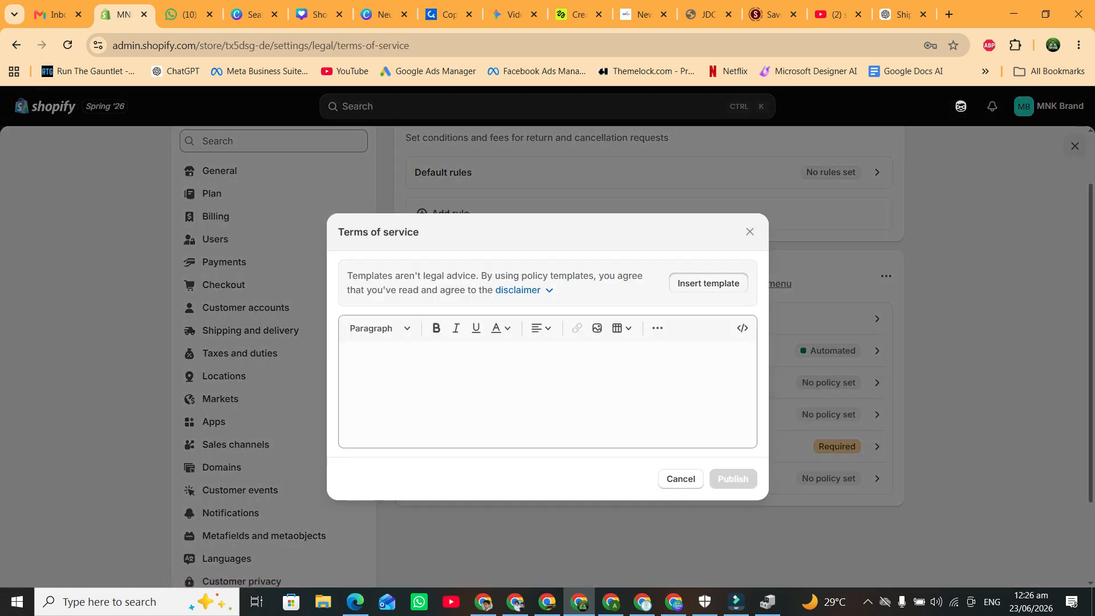
left_click(708, 283)
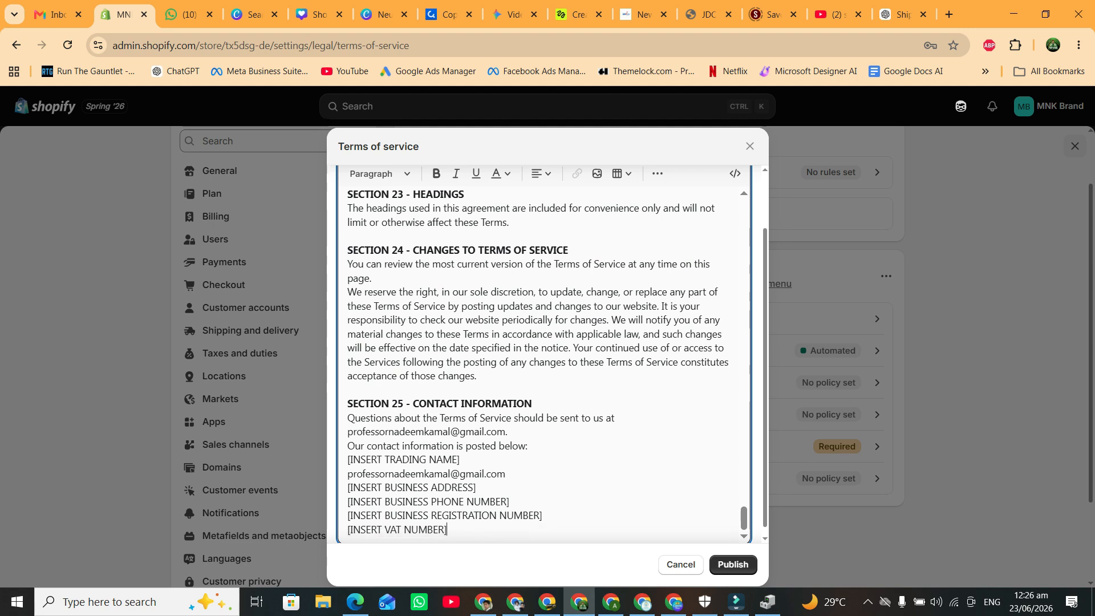
left_click_drag(352, 403, 392, 420)
left_click(394, 431)
scroll(394, 431, "up", 2)
left_click(733, 565)
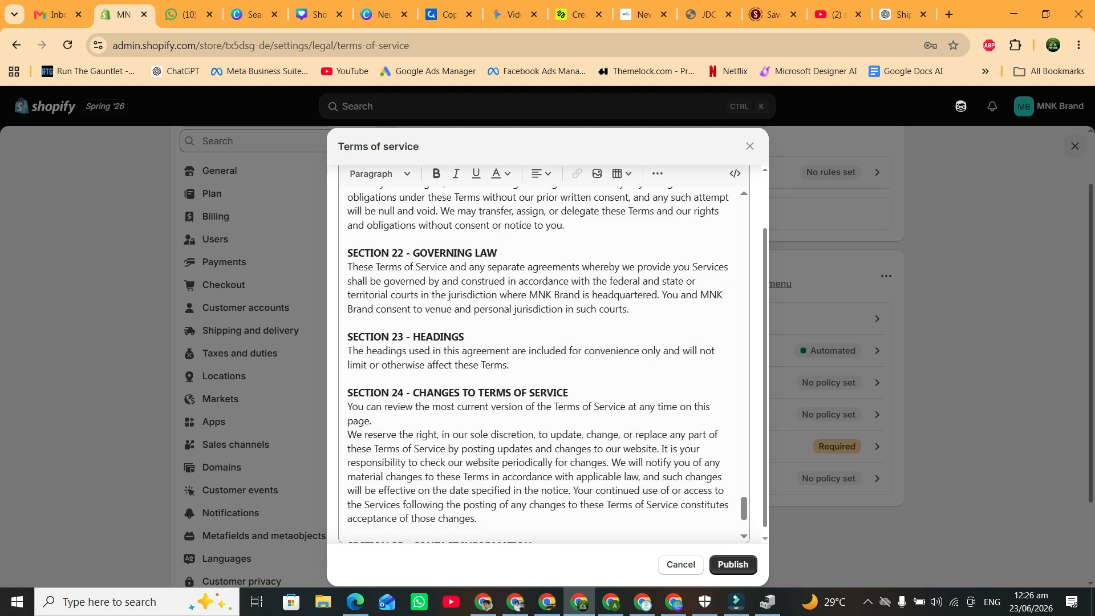
Delete the Section 25 contact information block and publish the Terms of service.
scroll(542, 360, "down", 2)
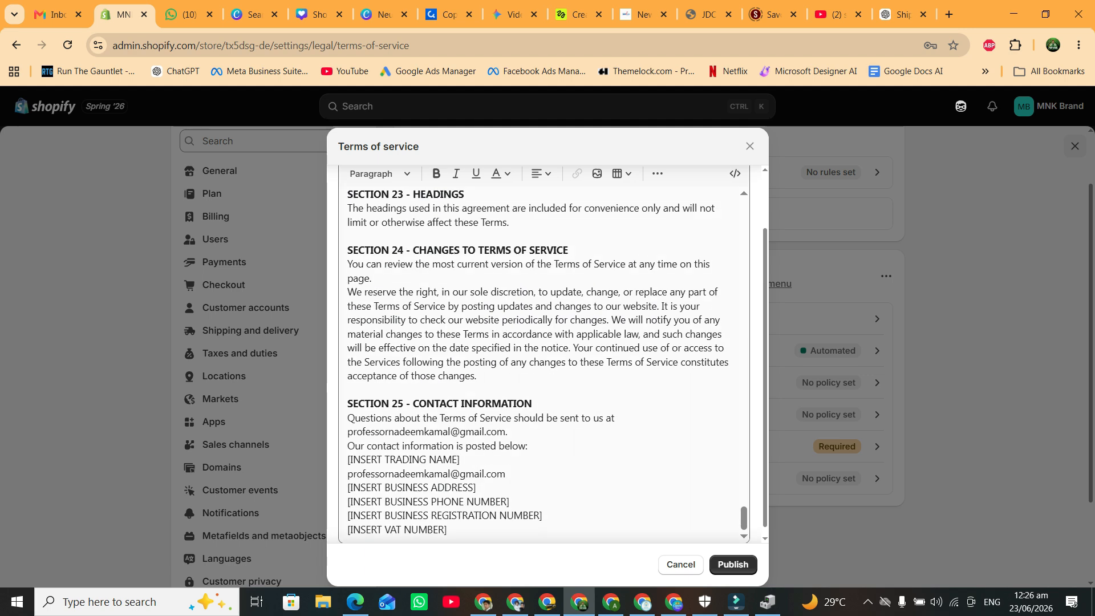
left_click_drag(448, 530, 347, 404)
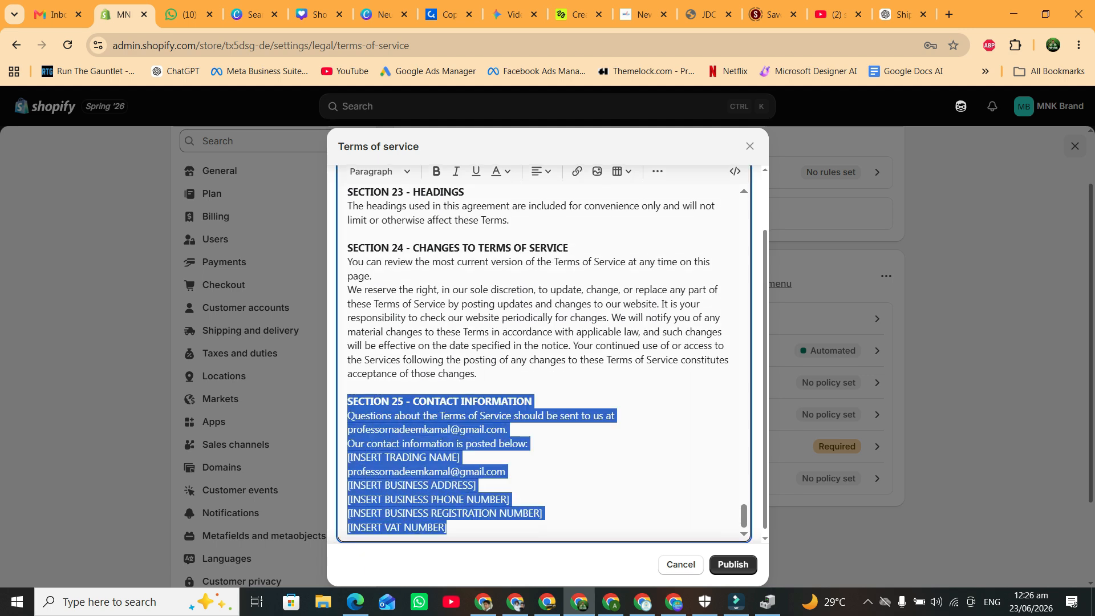
key("BackSpace")
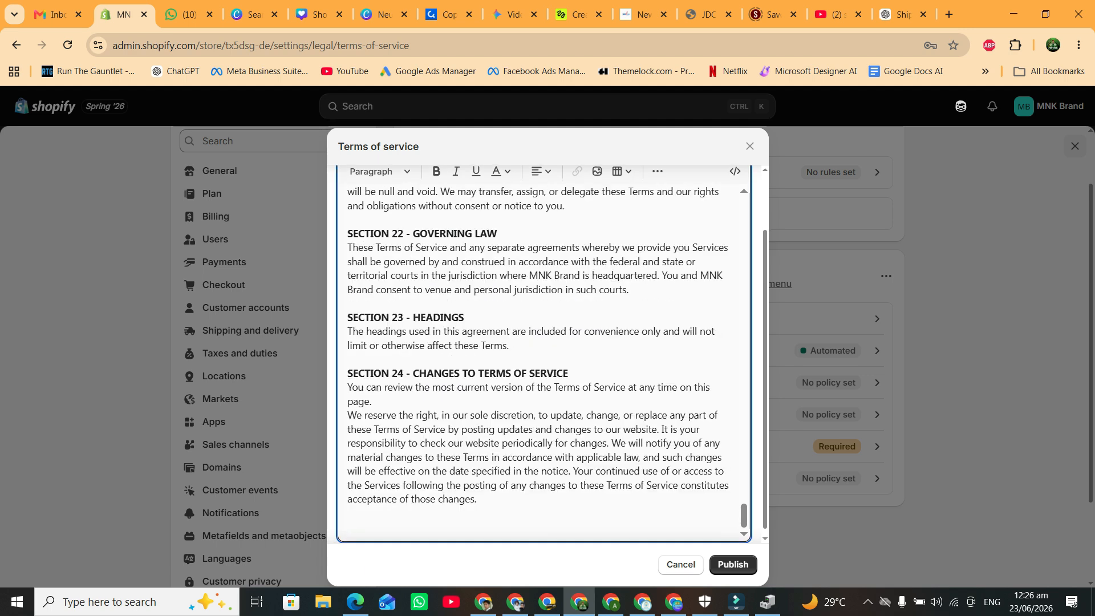
scroll(542, 360, "up", 20)
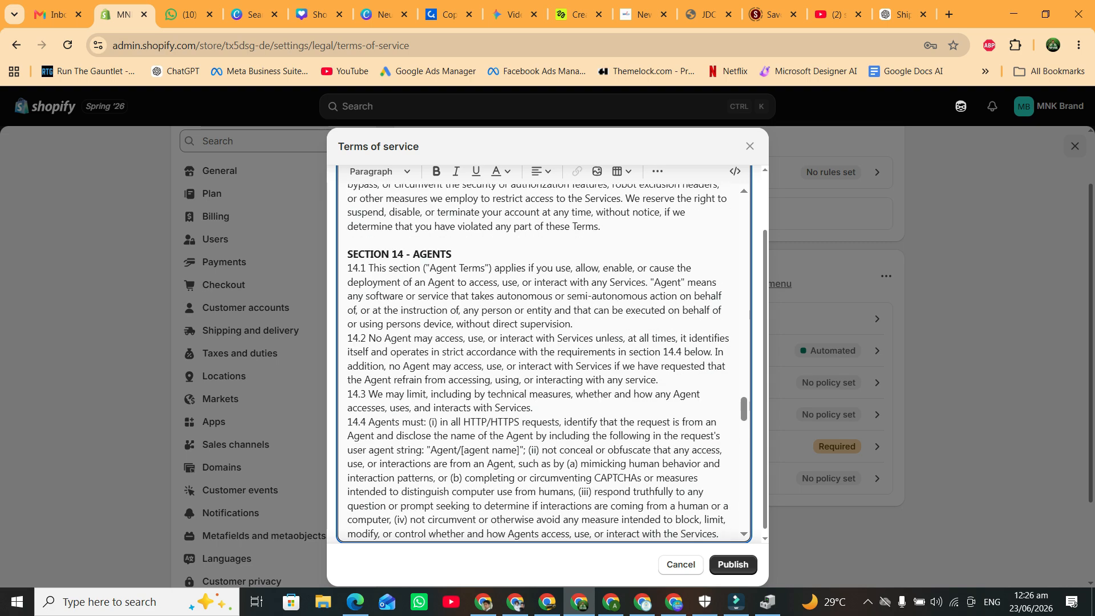
scroll(542, 359, "up", 10)
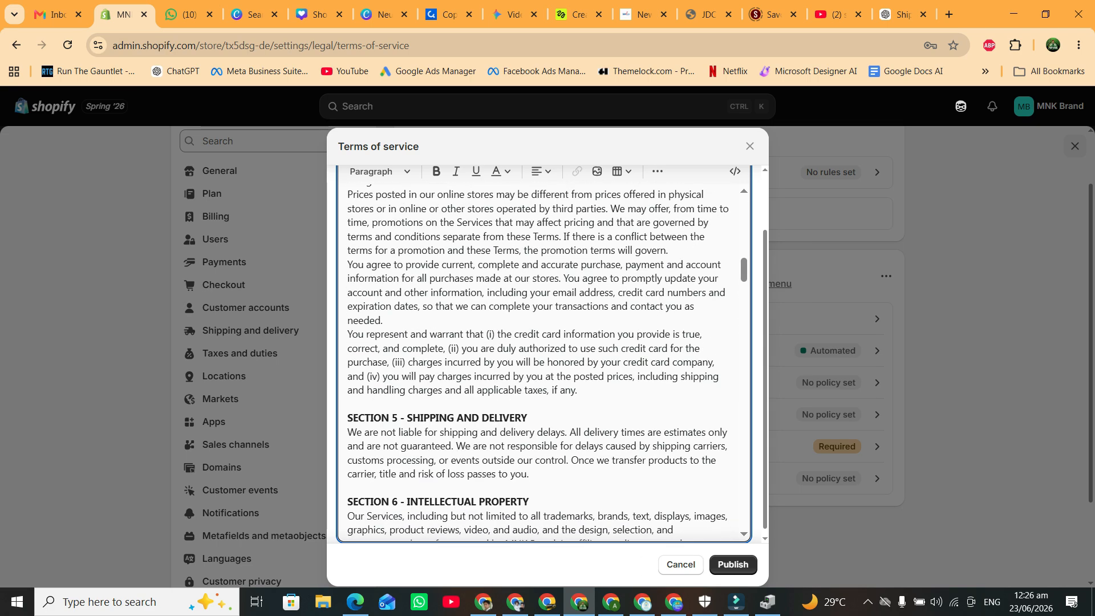
left_click(733, 565)
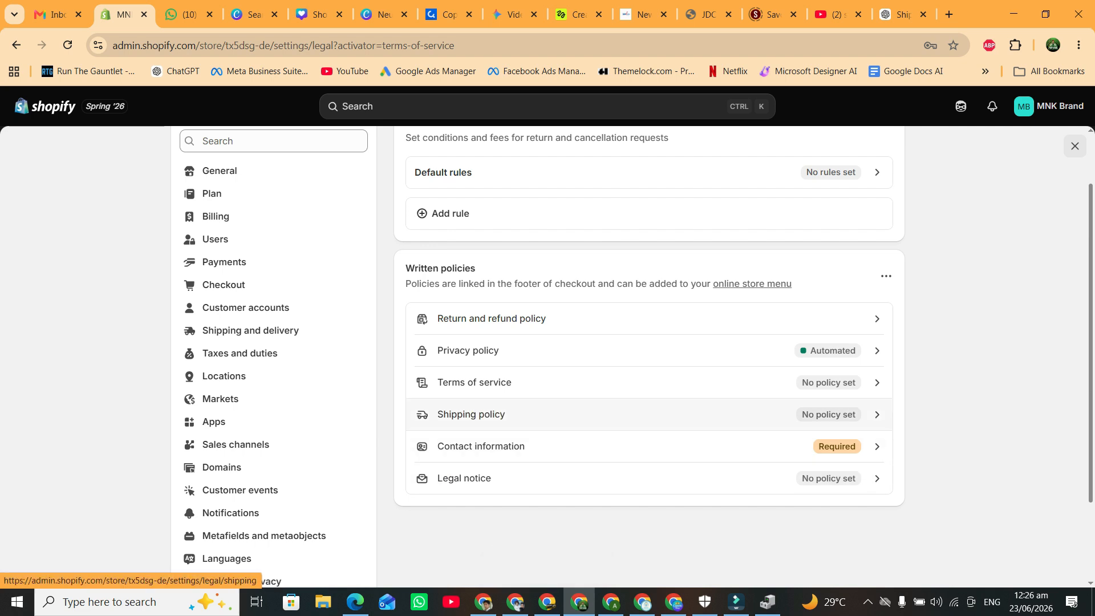
Open the empty Shipping policy editor, then go to the ChatGPT conversation.
left_click(472, 414)
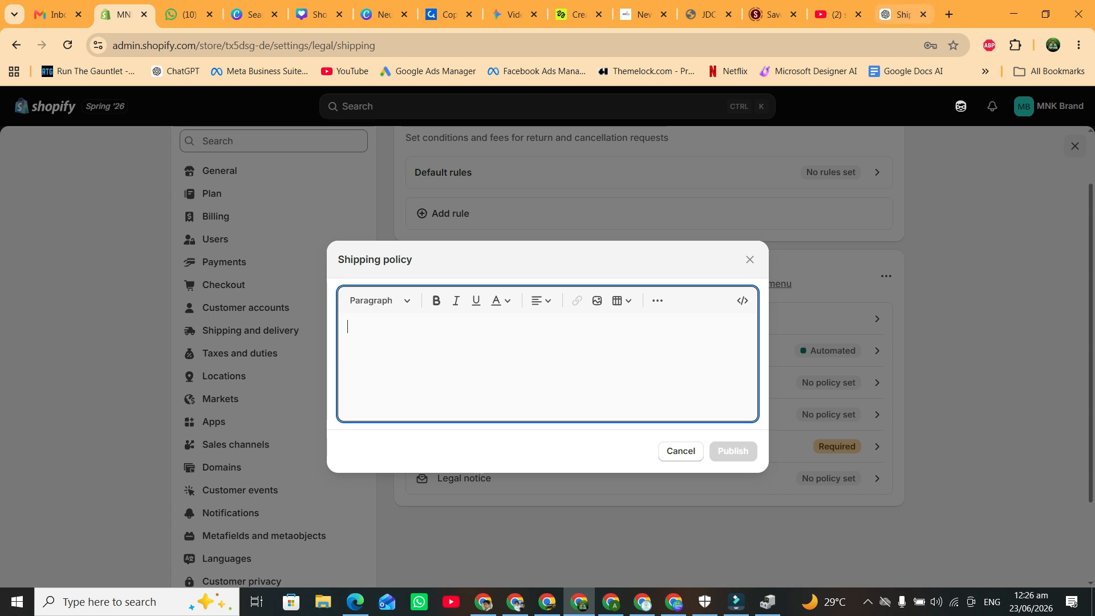
left_click(903, 15)
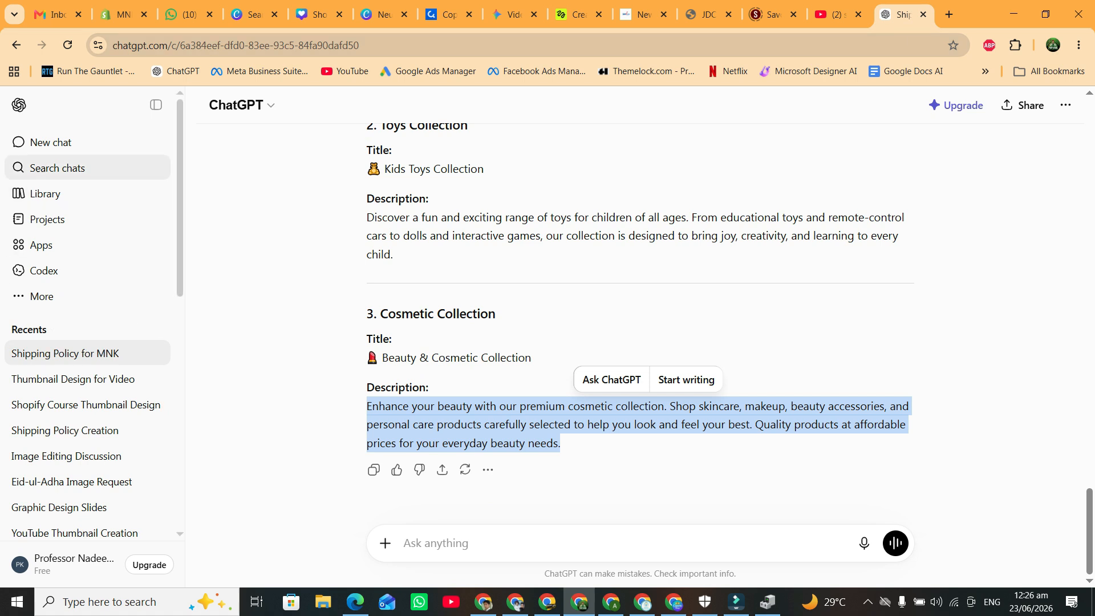
In a new ChatGPT chat, request a shipping policy for the store named MNK Brand.
left_click(52, 143)
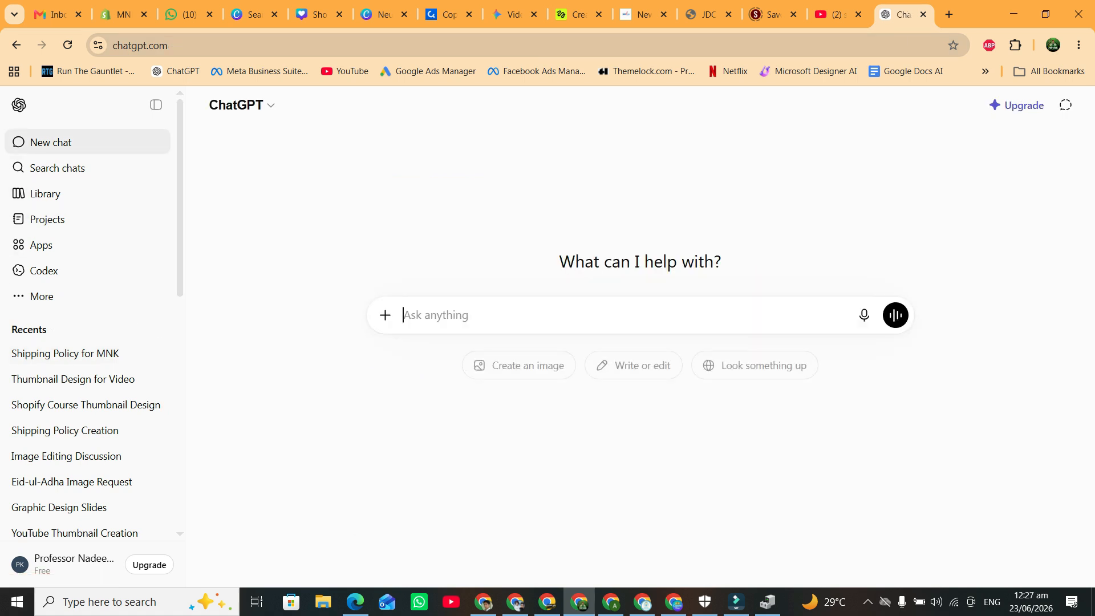
type("mery shopify sto")
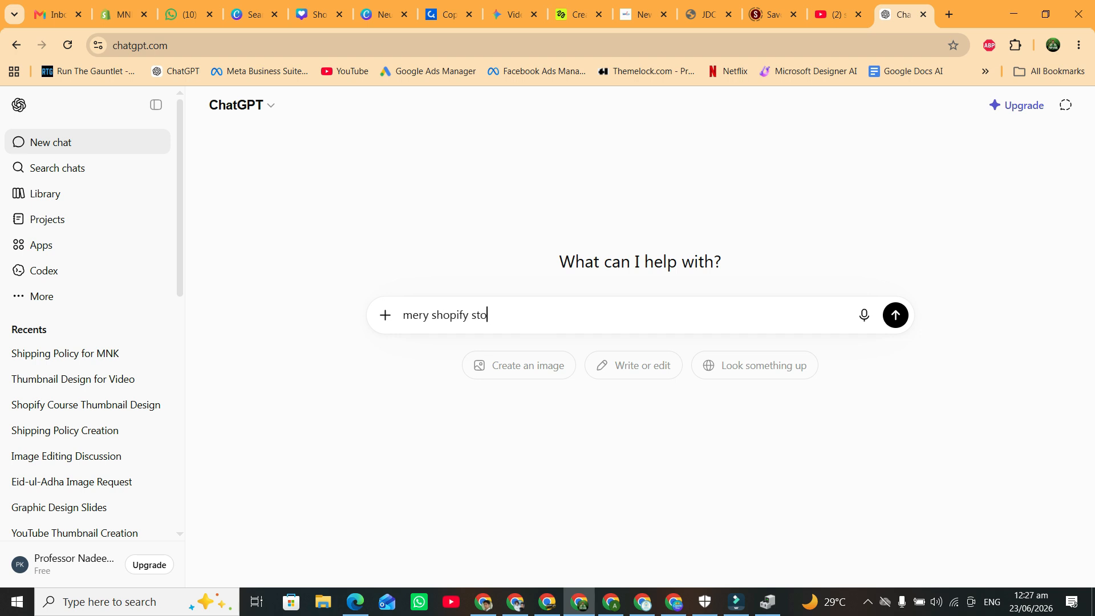
type("re k liy shippinng po")
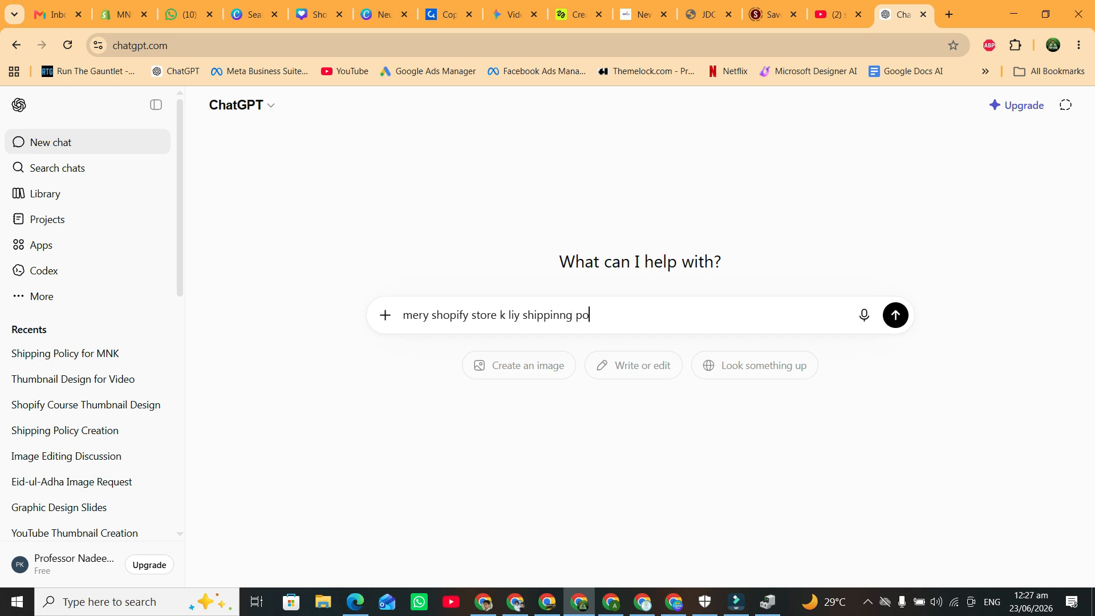
type("licy likh dien, store ka ")
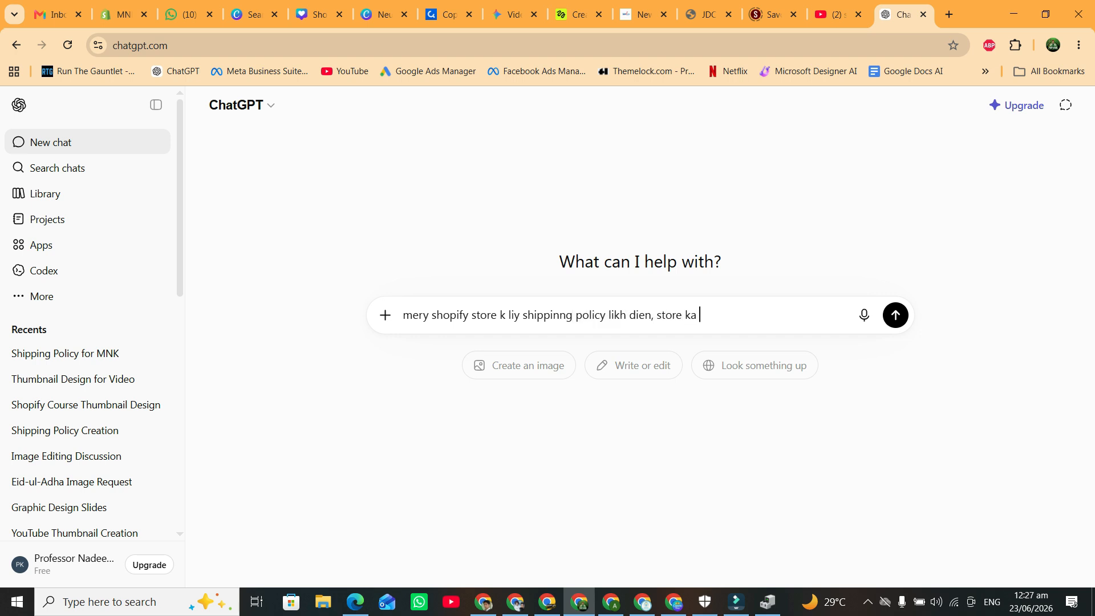
type("name ha MNK")
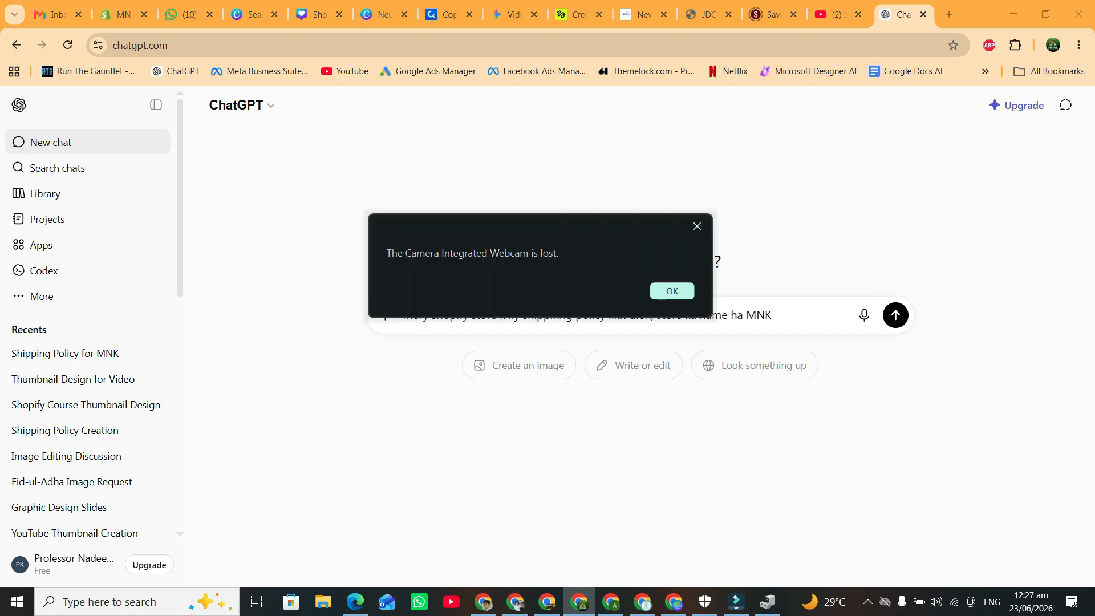
left_click(672, 291)
type("Brand")
key("Return")
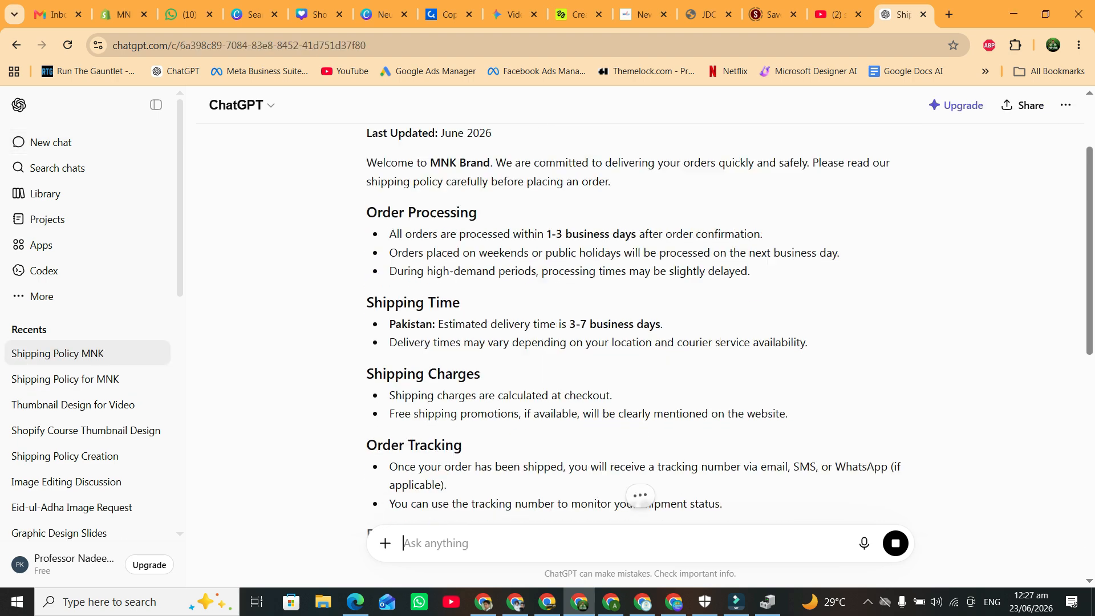
Copy ChatGPT's shipping policy into Shopify's Shipping policy editor and publish it.
scroll(634, 325, "up", 8)
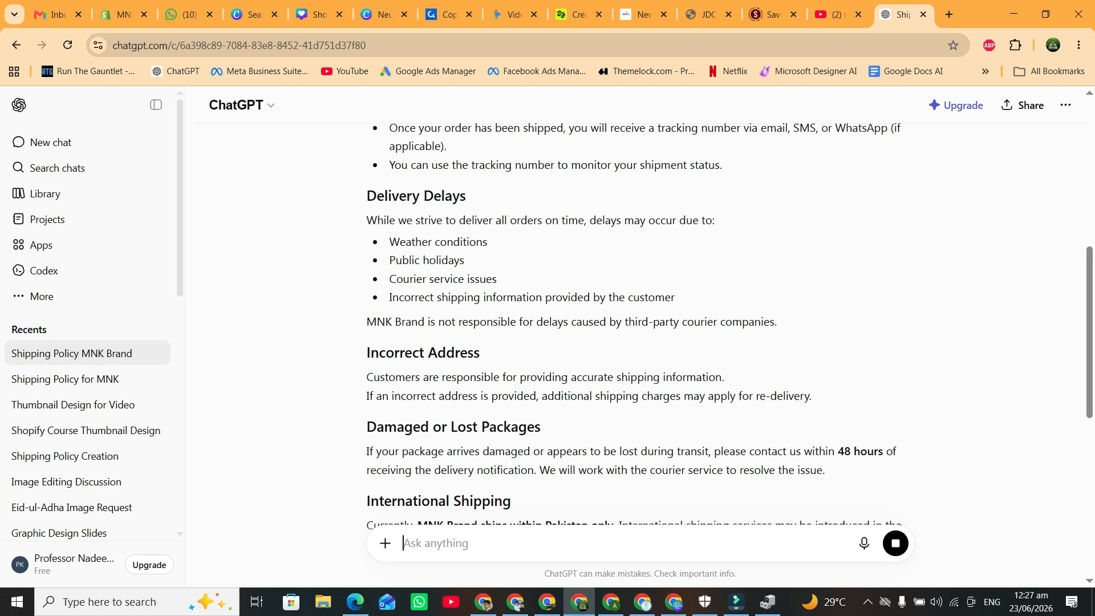
scroll(634, 325, "up", 4)
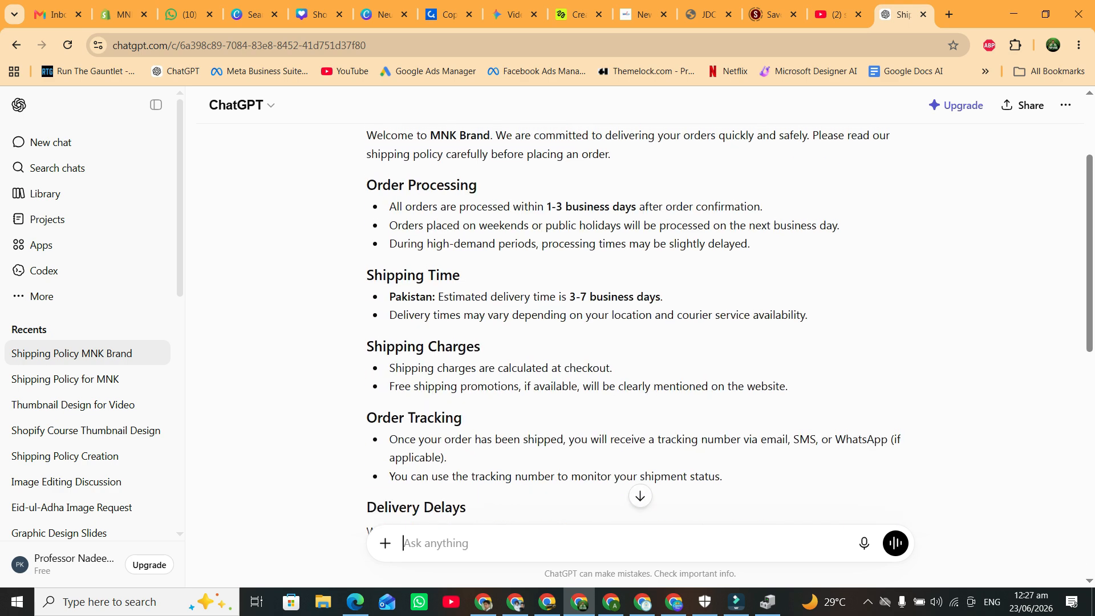
left_click_drag(366, 203, 458, 273)
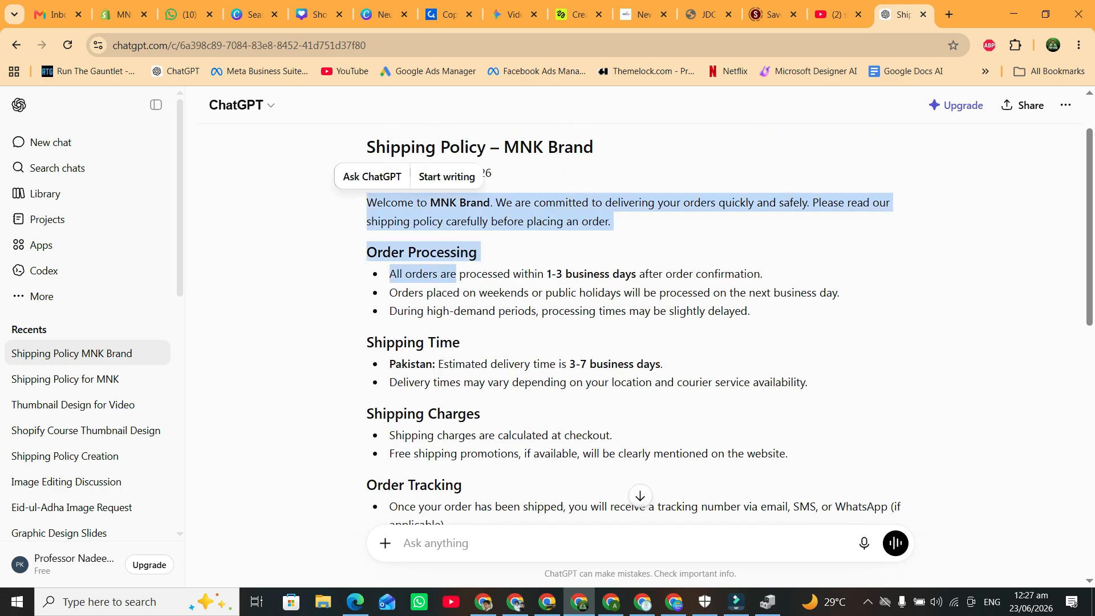
scroll(458, 274, "down", 6)
scroll(633, 325, "down", 5)
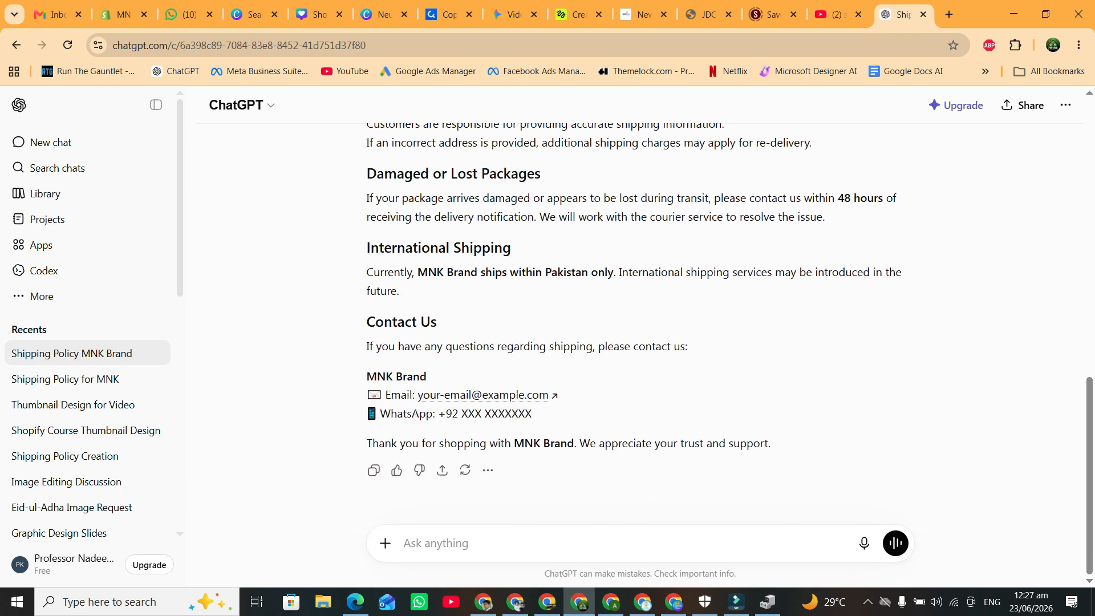
left_click(402, 291, "shift")
key("ctrl+c")
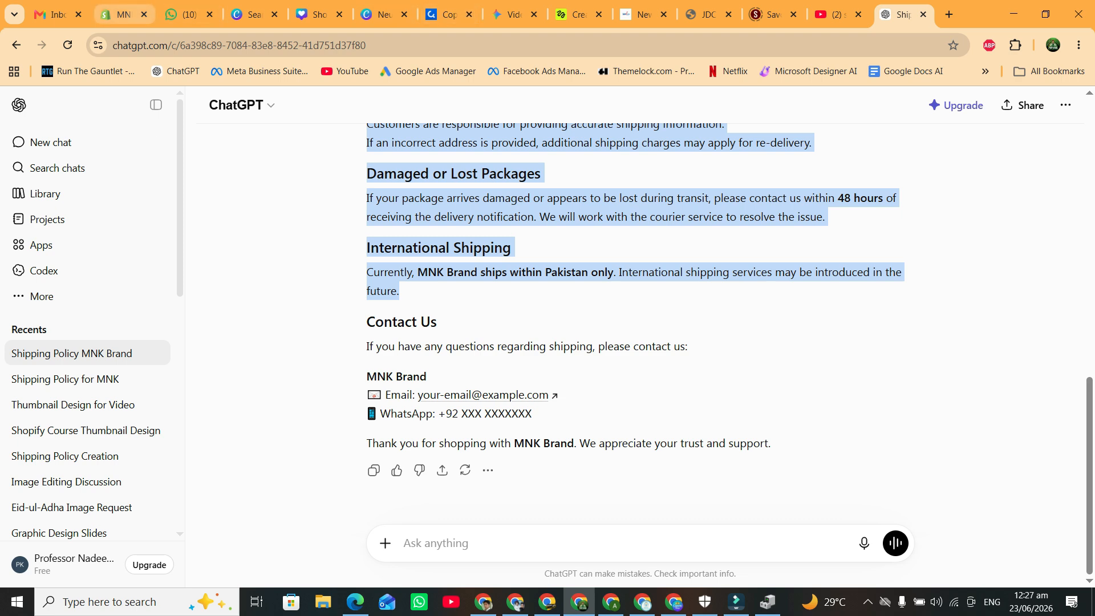
left_click(123, 15)
key("ctrl+v")
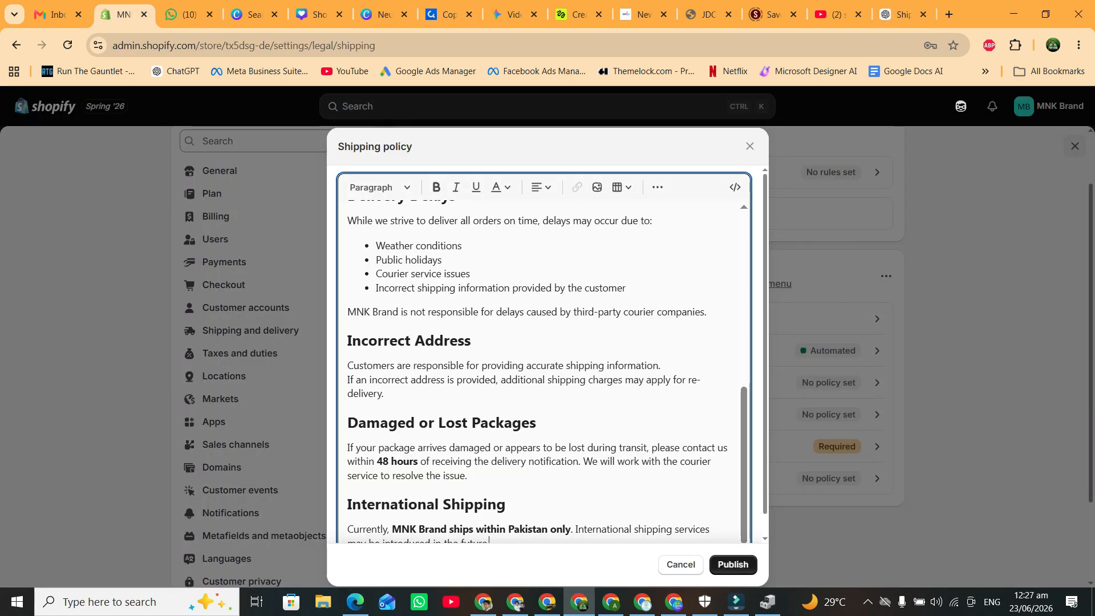
left_click(733, 565)
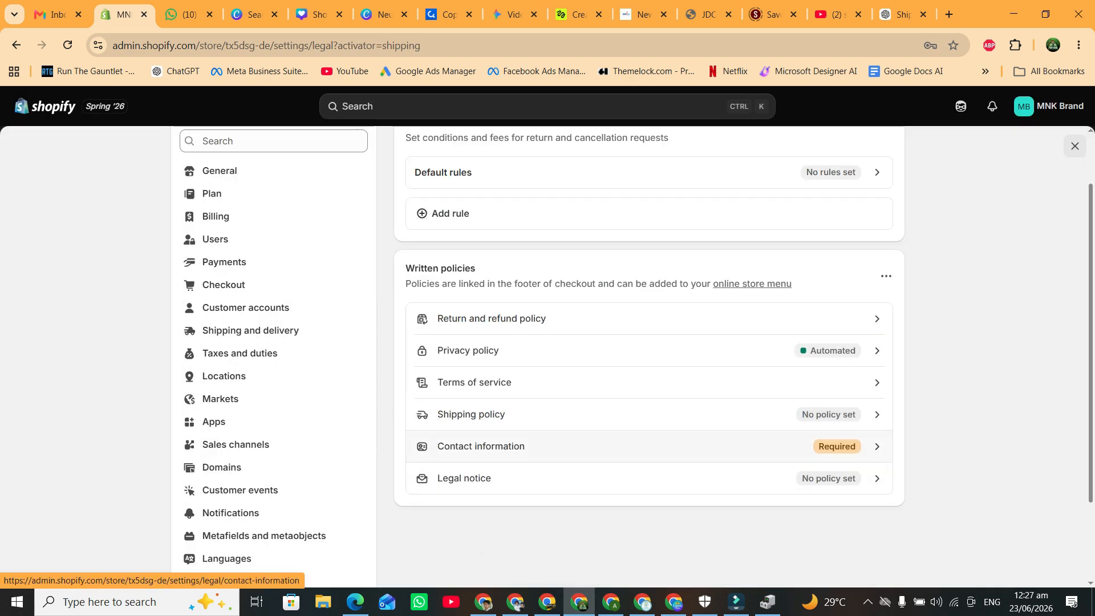
Insert the Contact information template and delete its VAT number and Trade number lines.
left_click(481, 446)
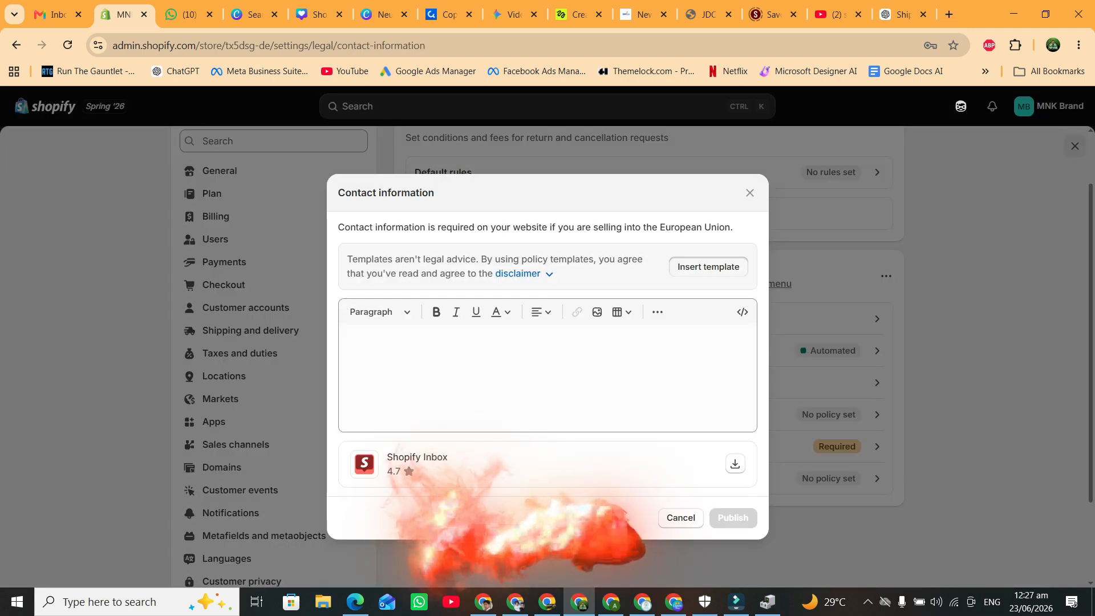
left_click(706, 264)
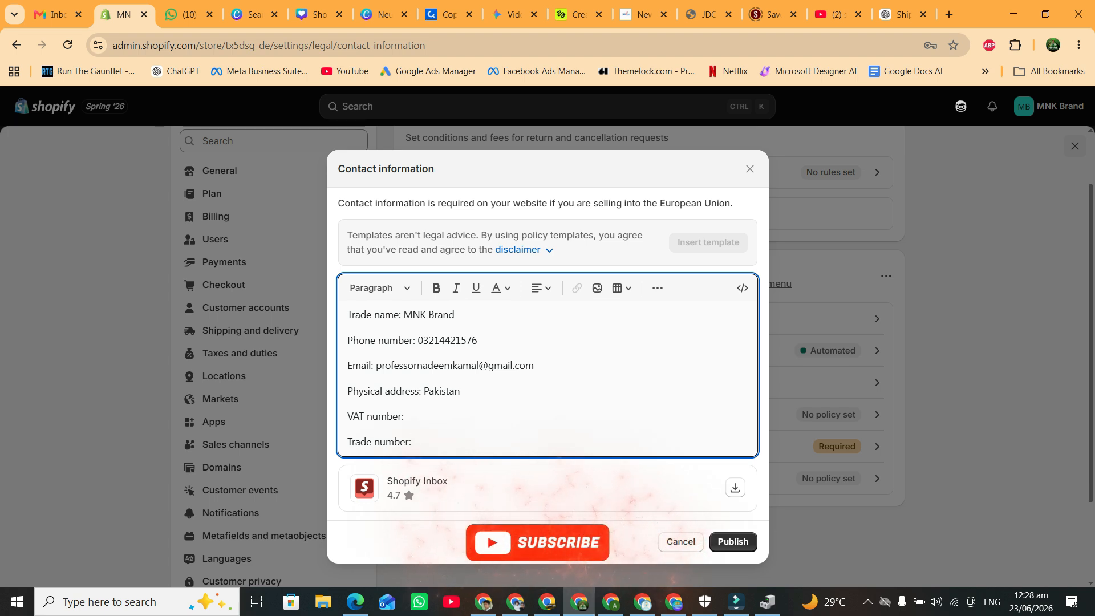
left_click_drag(412, 442, 347, 417)
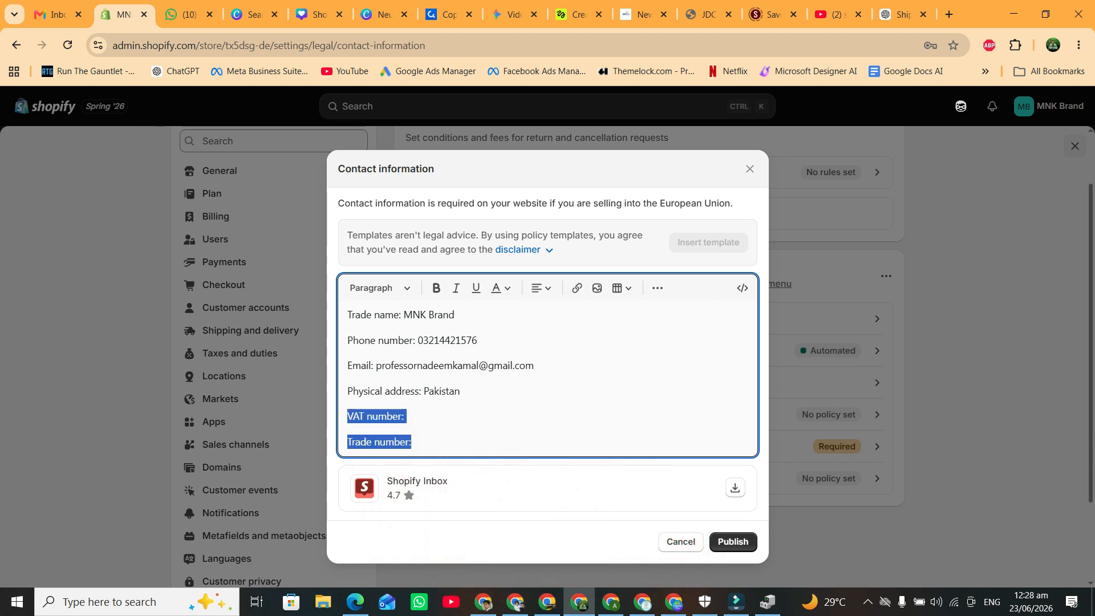
key("BackSpace")
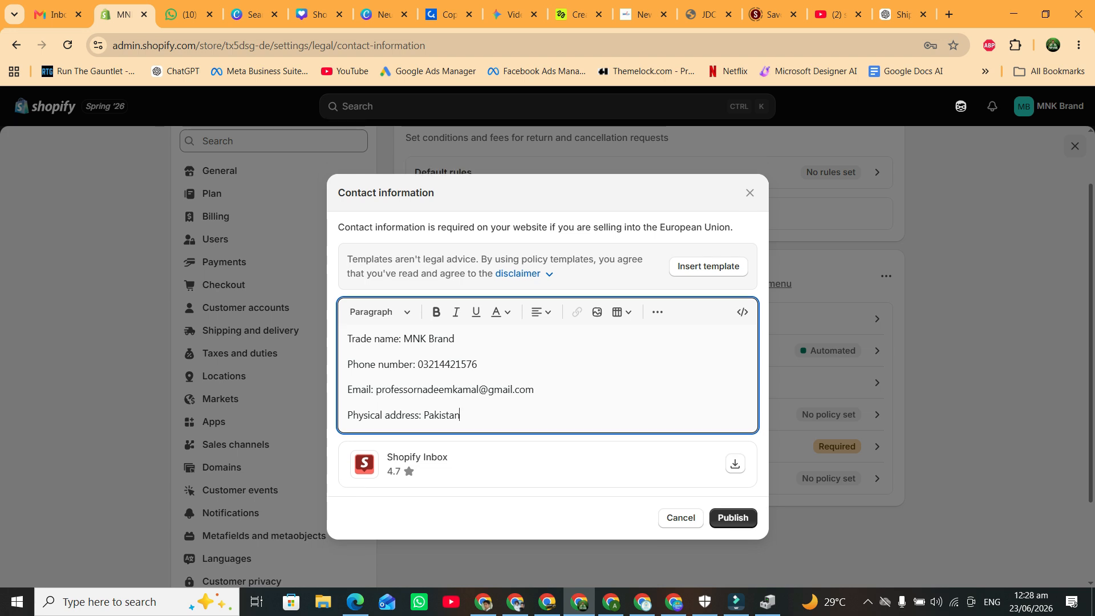
Add 'Model Town' to the physical address before Pakistan and publish the contact information.
key("ctrl")
key("shift+Right")
key("shift+Right")
key("shift+Right")
key("shift+Right")
key("shift+Right")
key("shift+Right")
key("shift+Right")
key("shift+Right")
key("shift+Right")
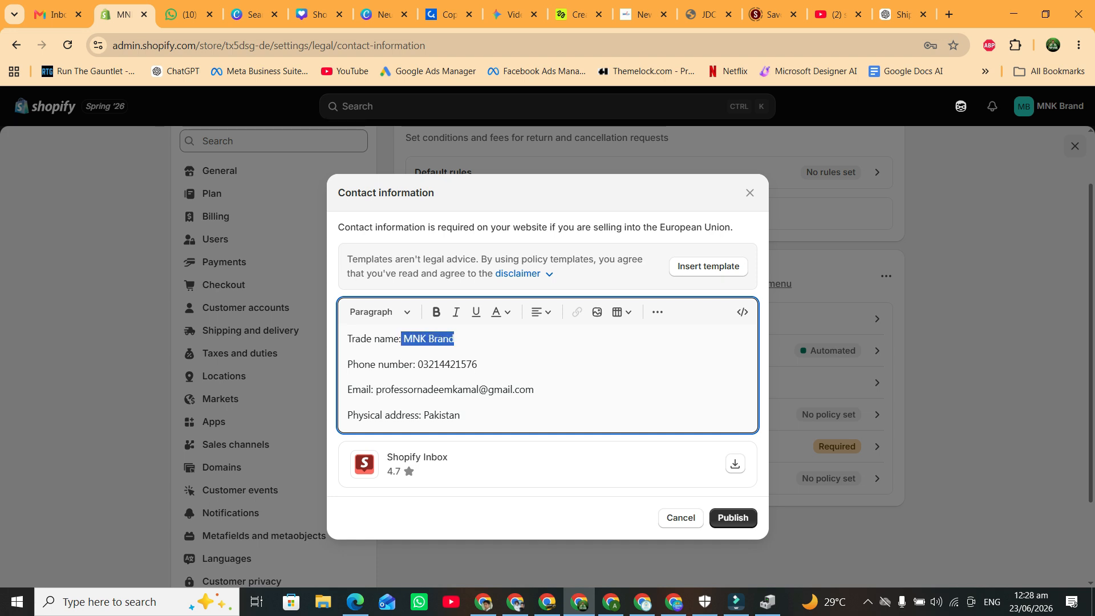
left_click_drag(417, 364, 477, 365)
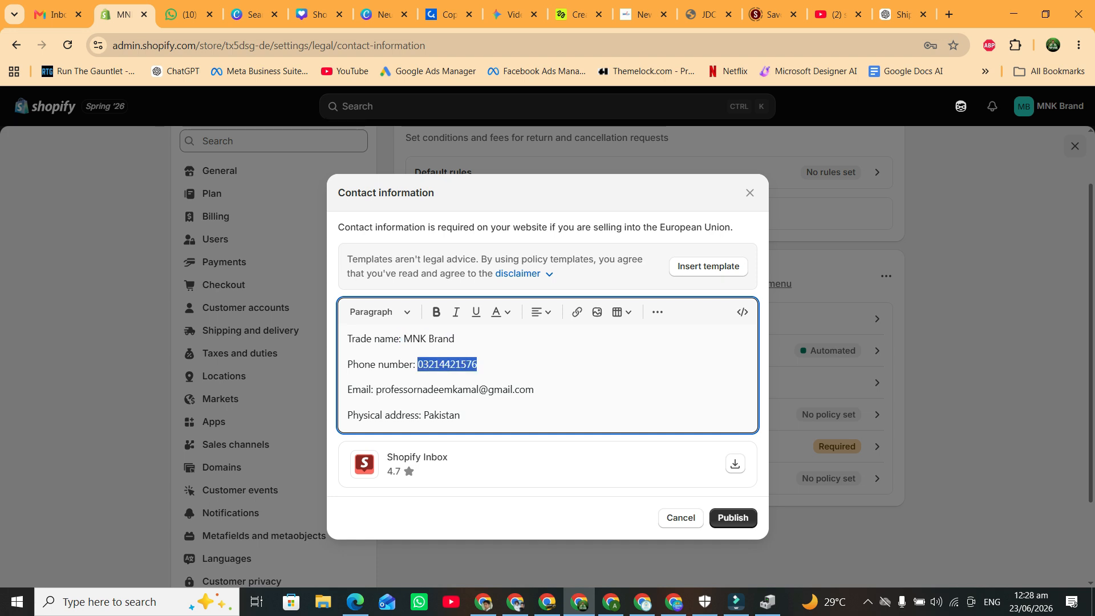
left_click_drag(376, 390, 534, 389)
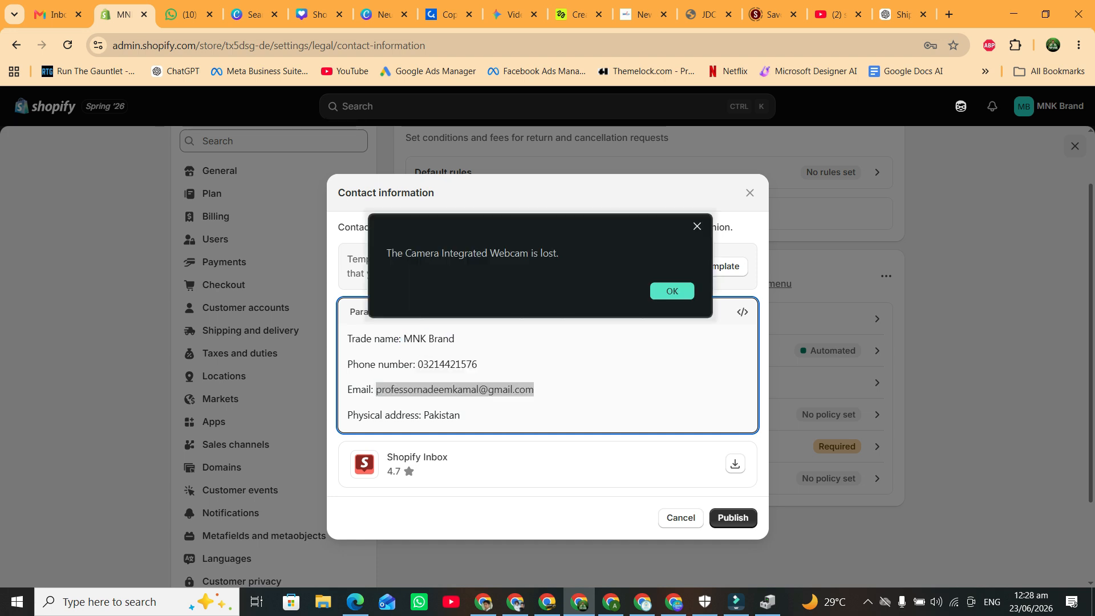
left_click(673, 291)
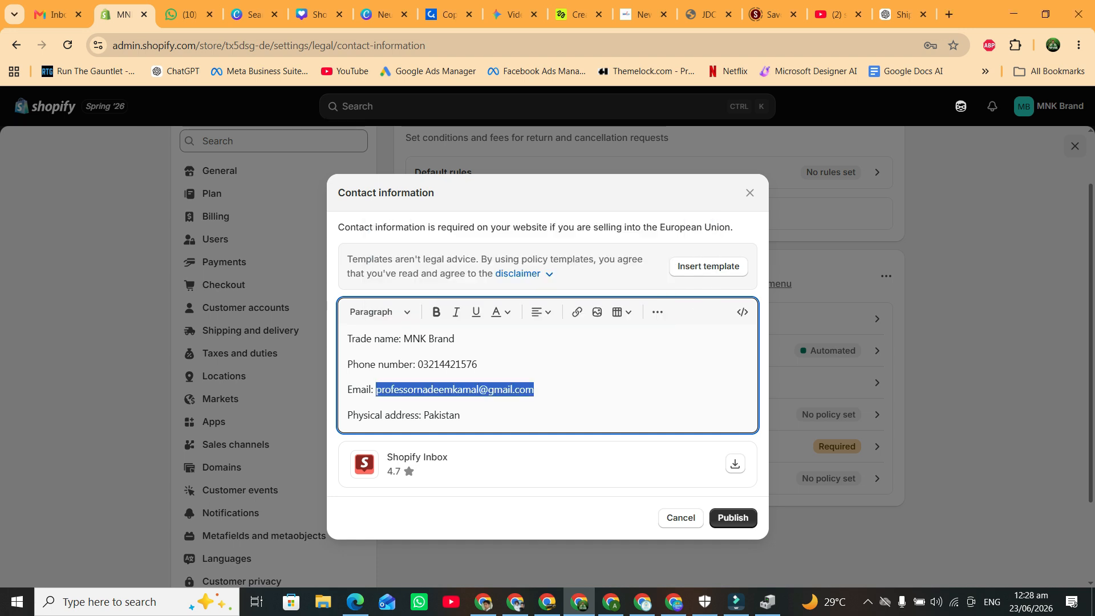
left_click(423, 416)
type("Model Town")
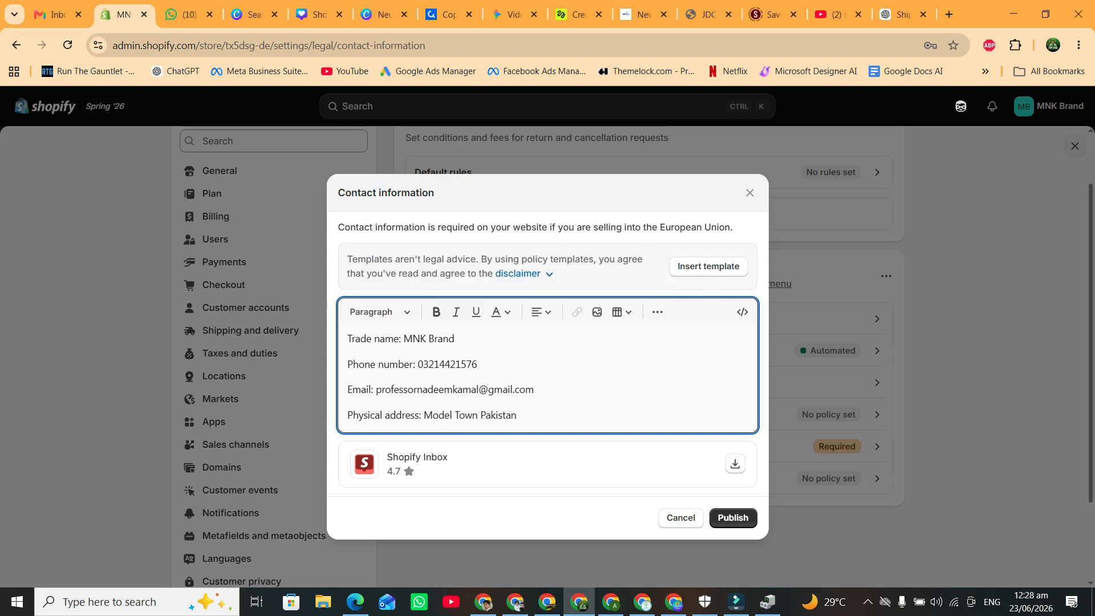
left_click(733, 518)
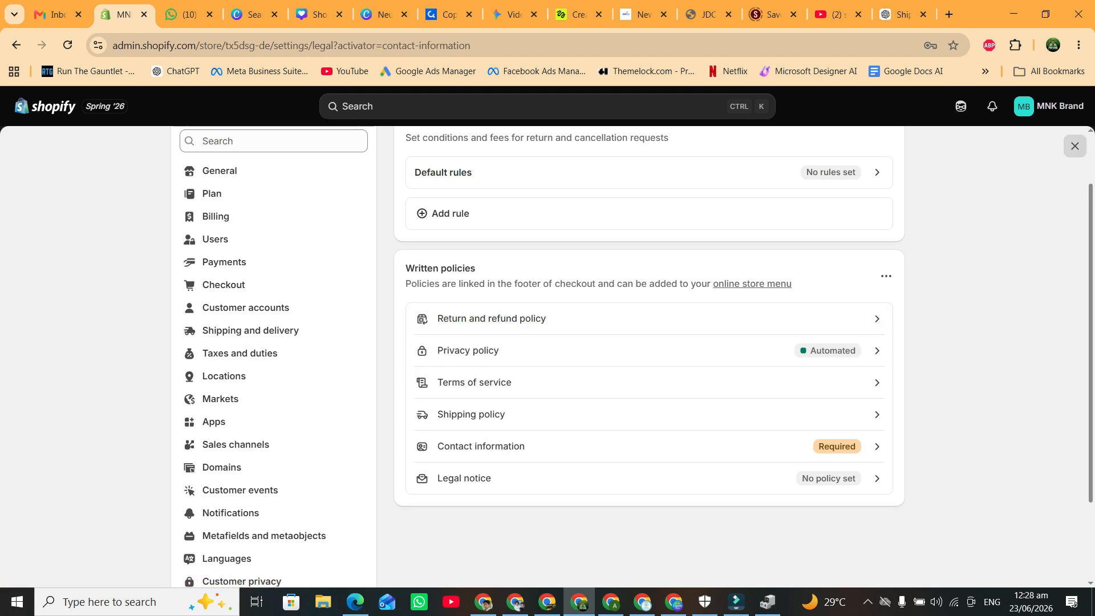
left_click(1075, 146)
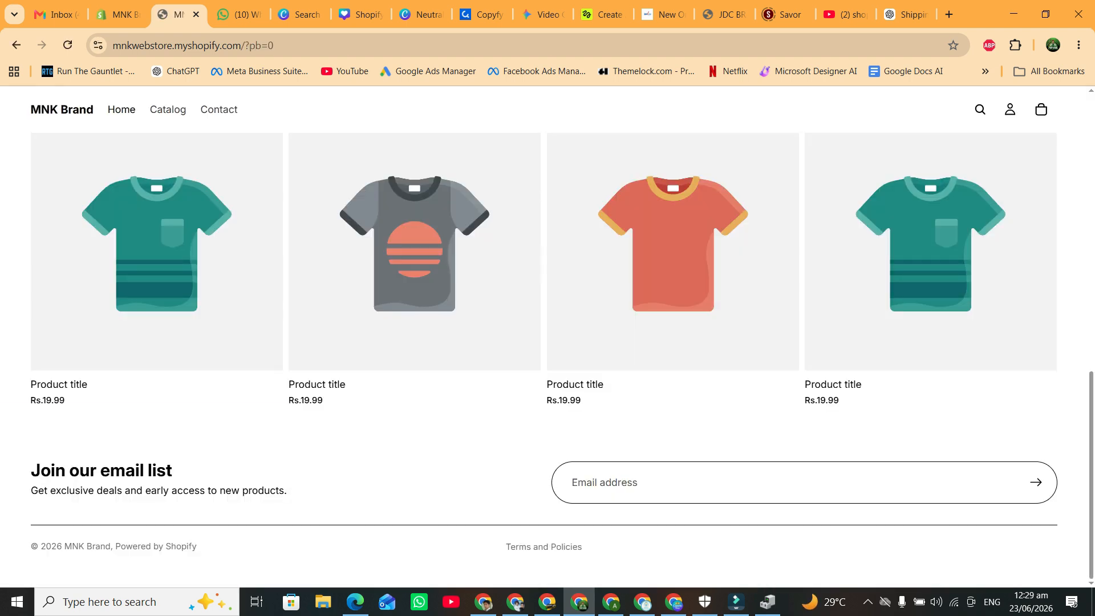
Check the Terms and Policies link in the storefront footer, then return to the Shopify admin.
left_click_drag(506, 547, 583, 548)
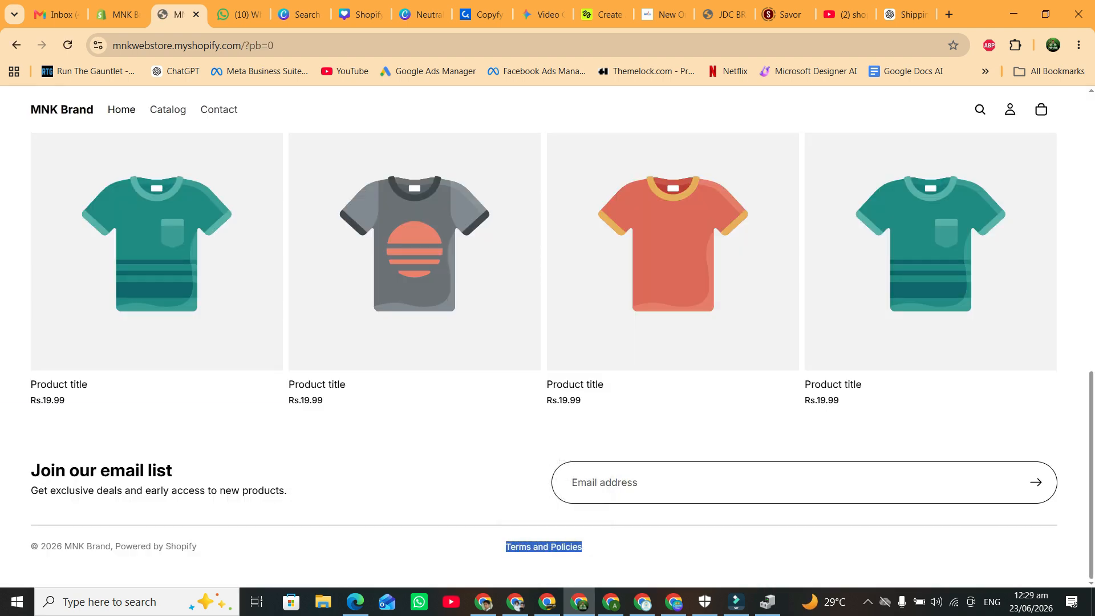
scroll(544, 357, "up", 4)
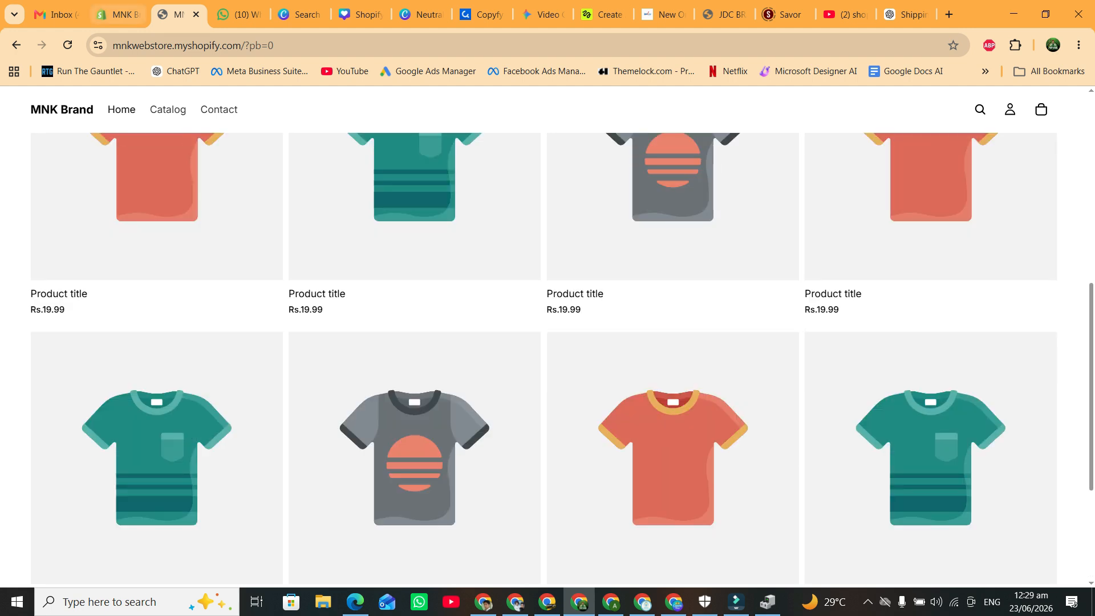
left_click(118, 15)
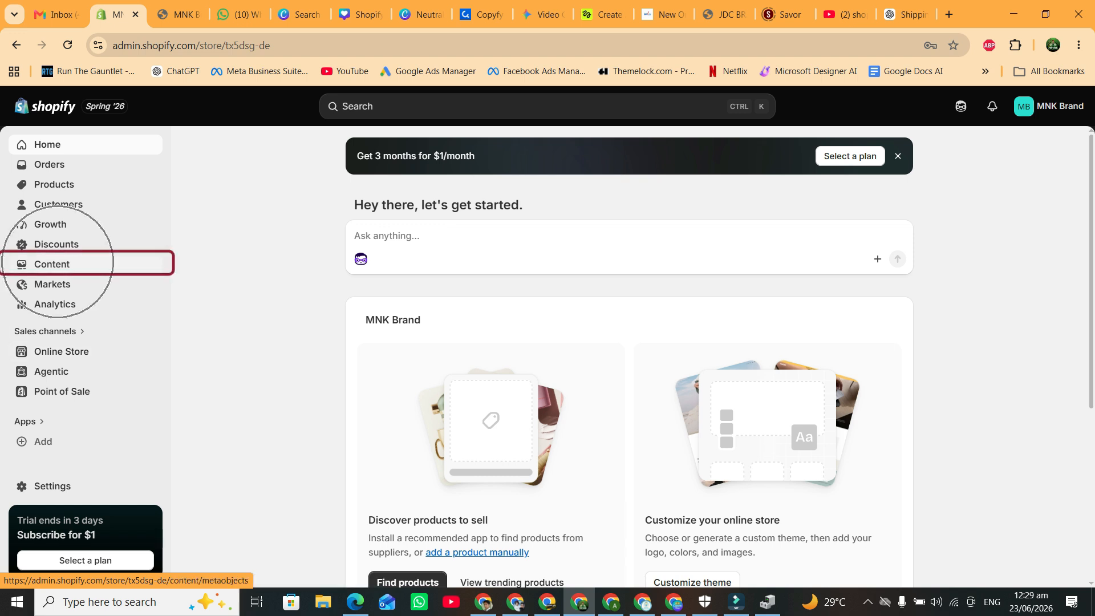
Open the Footer menu under Content > Menus.
left_click(51, 264)
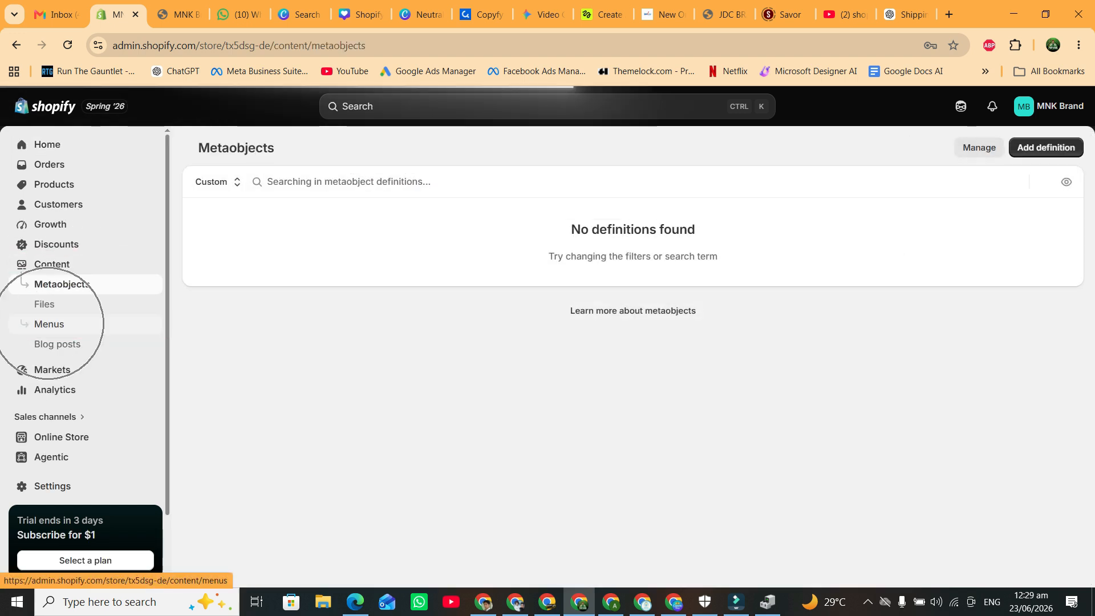
left_click(49, 323)
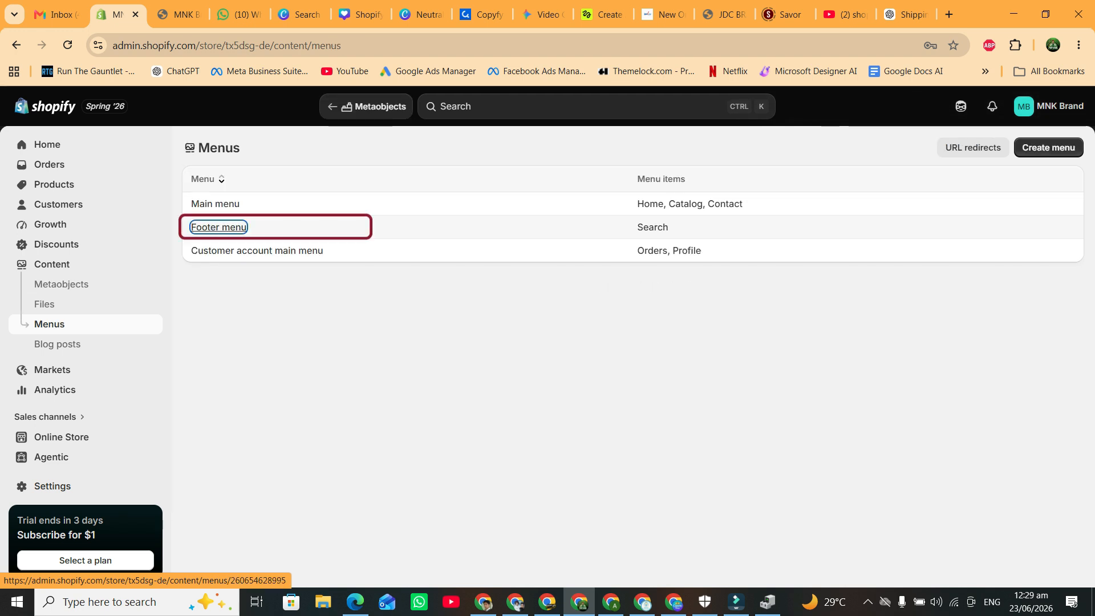
left_click(219, 227)
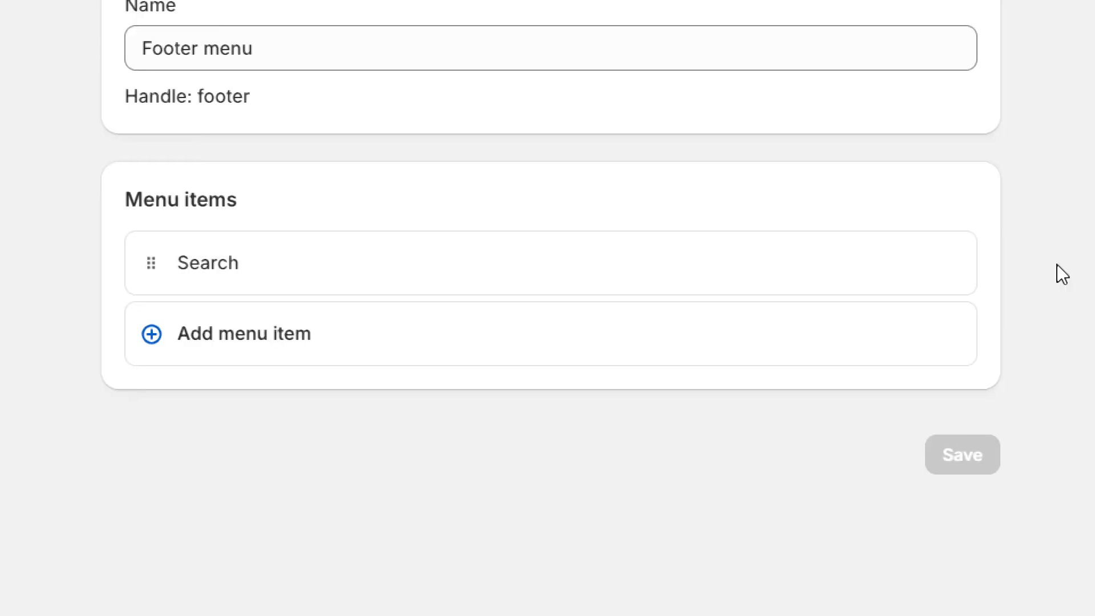
Add a Footer menu item linked to the Policies > Contact Information page.
left_click(268, 332)
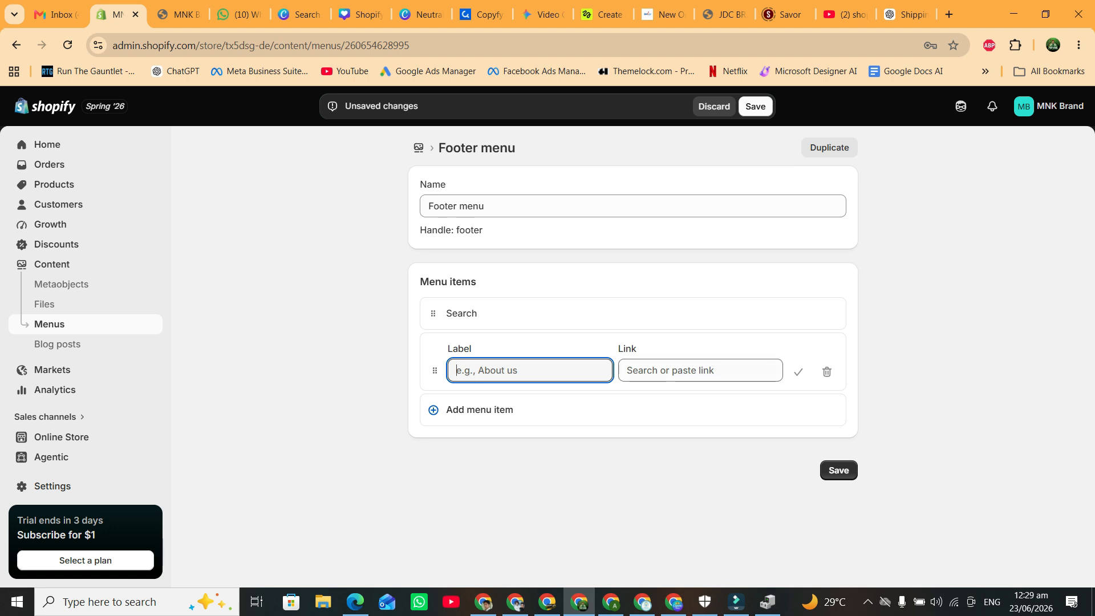
left_click(701, 370)
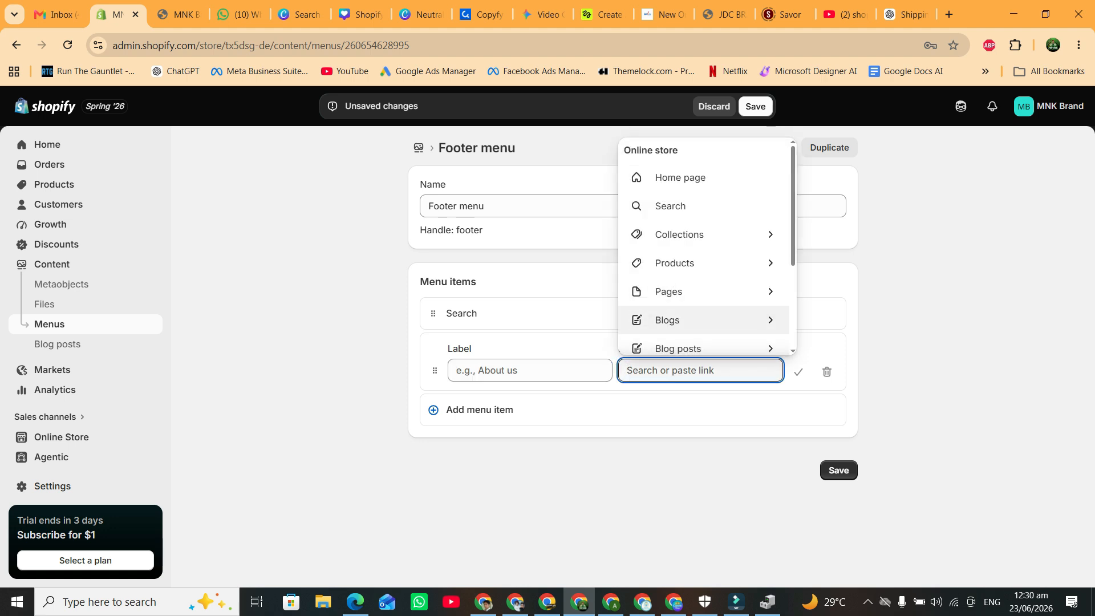
scroll(701, 311, "down", 1)
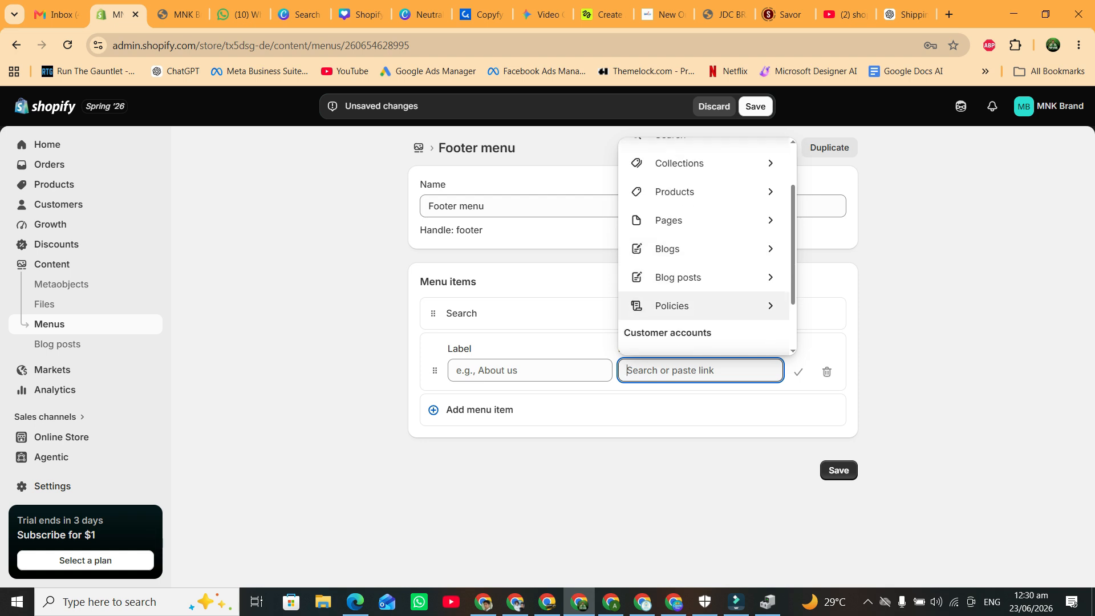
left_click(701, 306)
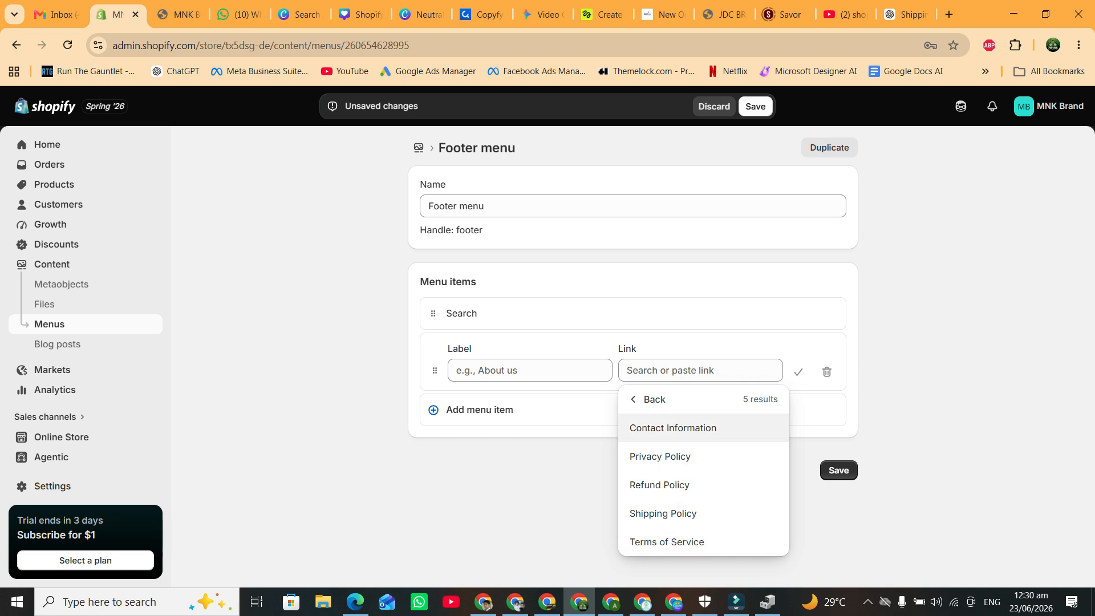
left_click(673, 428)
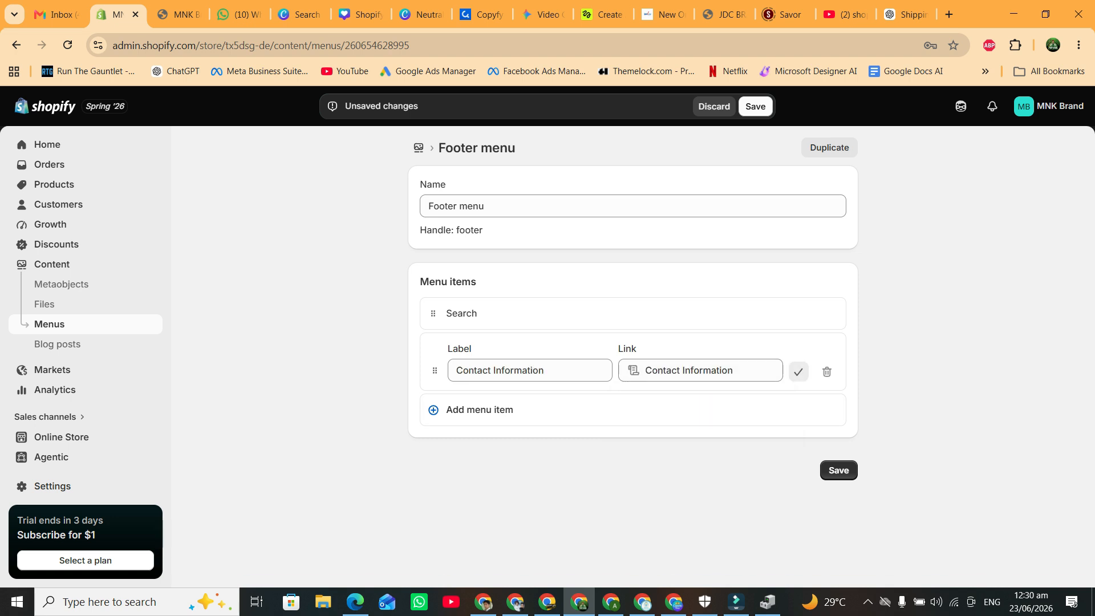
left_click(799, 372)
Add a Footer menu item linked to the Privacy Policy.
left_click(491, 384)
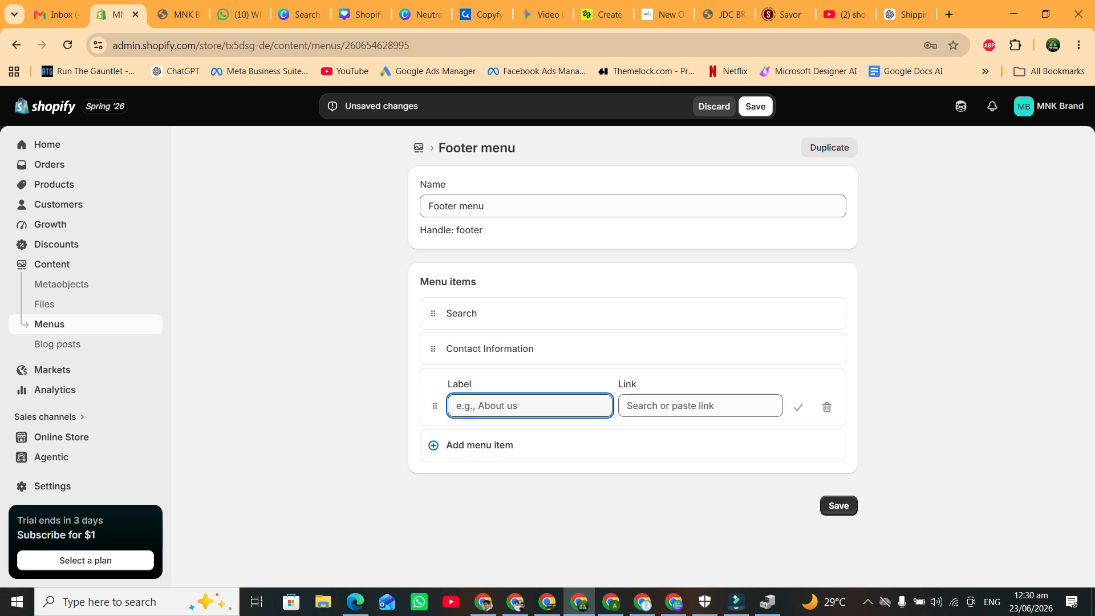
left_click(700, 405)
left_click(679, 378)
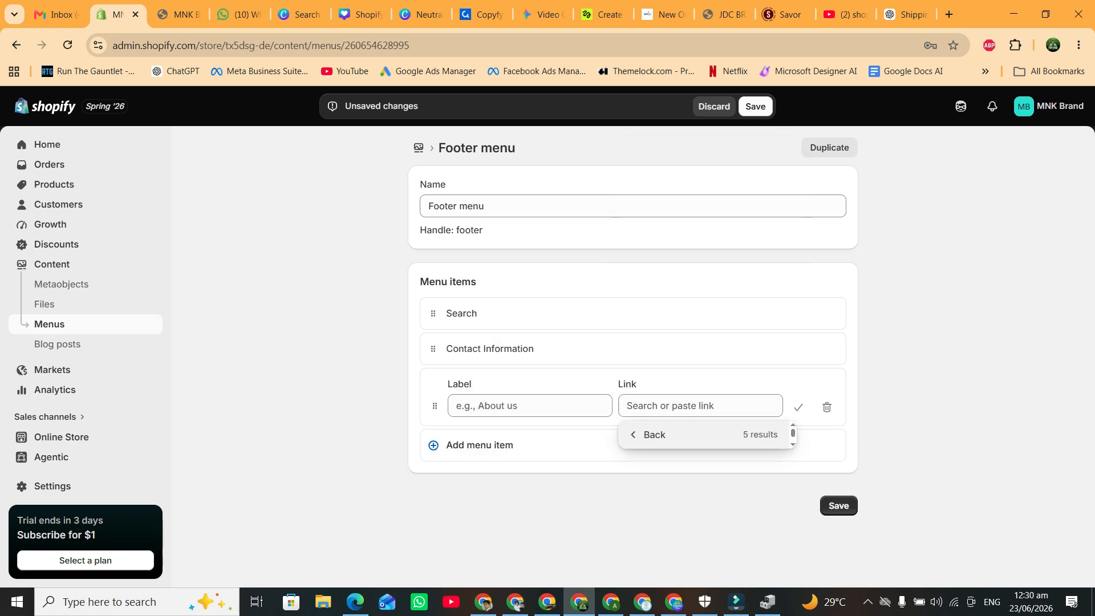
left_click(660, 291)
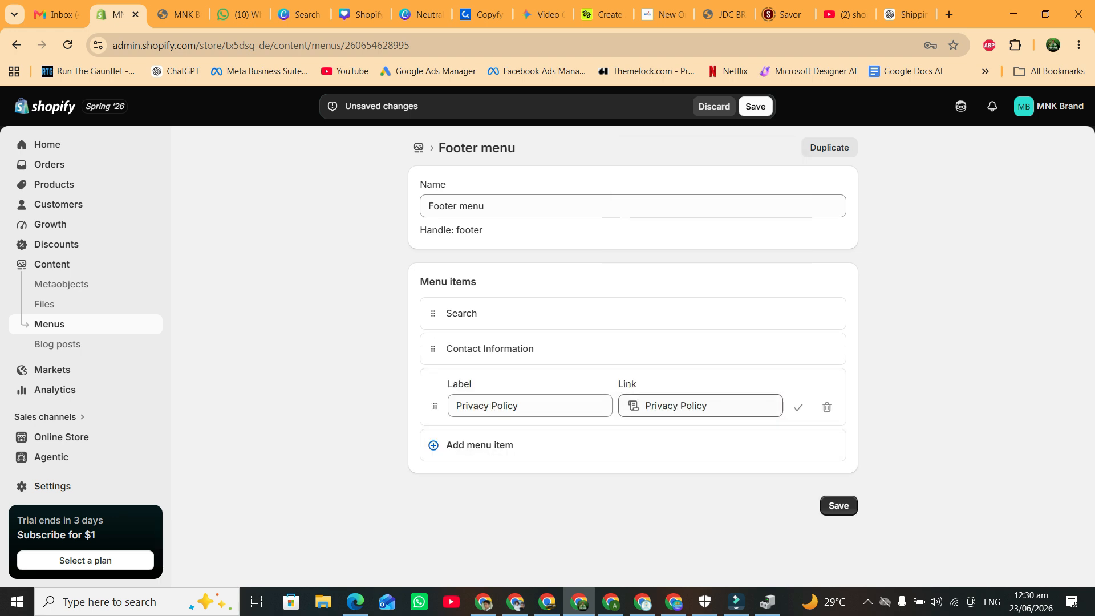
left_click(798, 407)
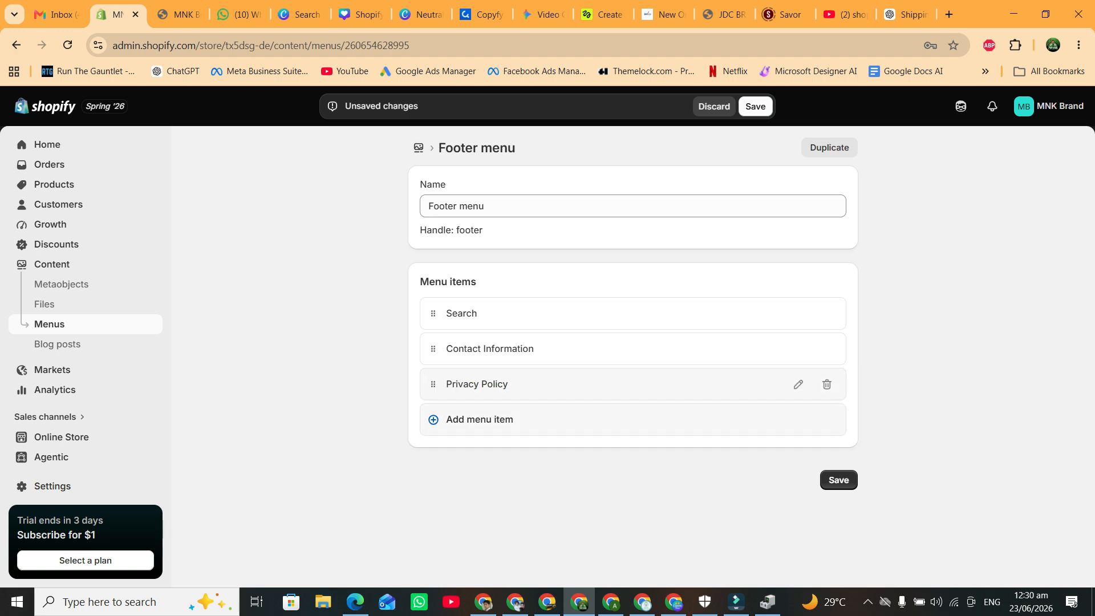
Add Footer menu items linked to the Refund Policy and Shipping Policy.
left_click(480, 419)
left_click(700, 441)
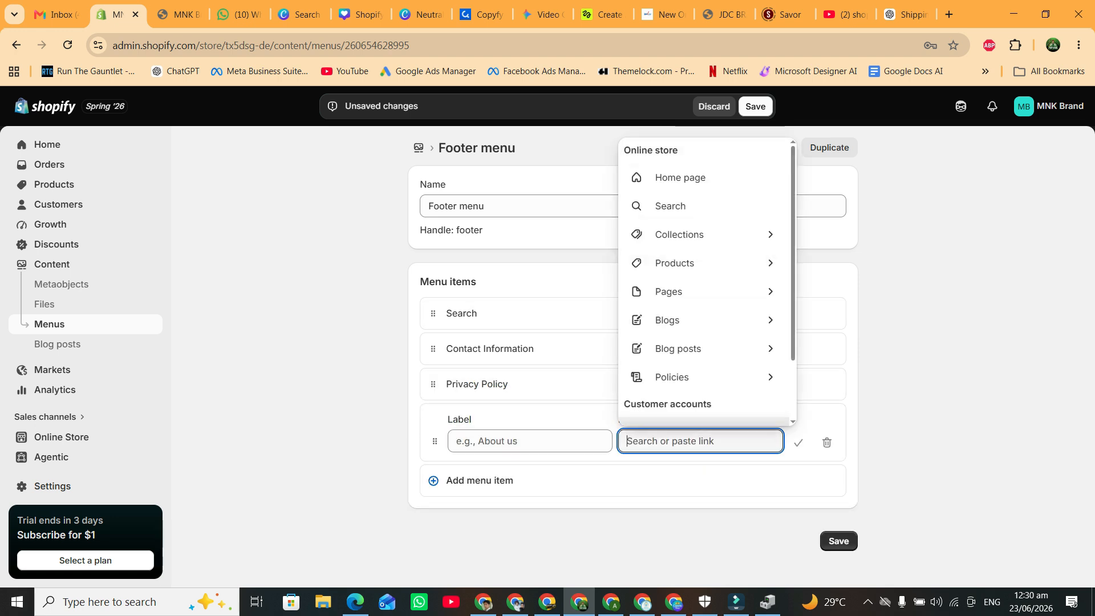
left_click(672, 377)
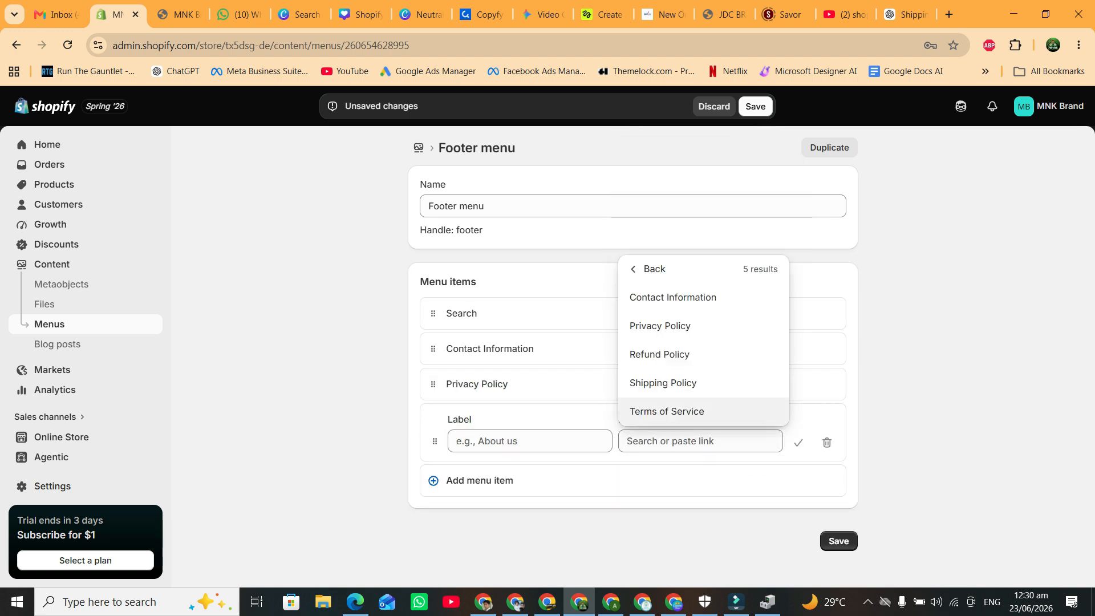
left_click(660, 354)
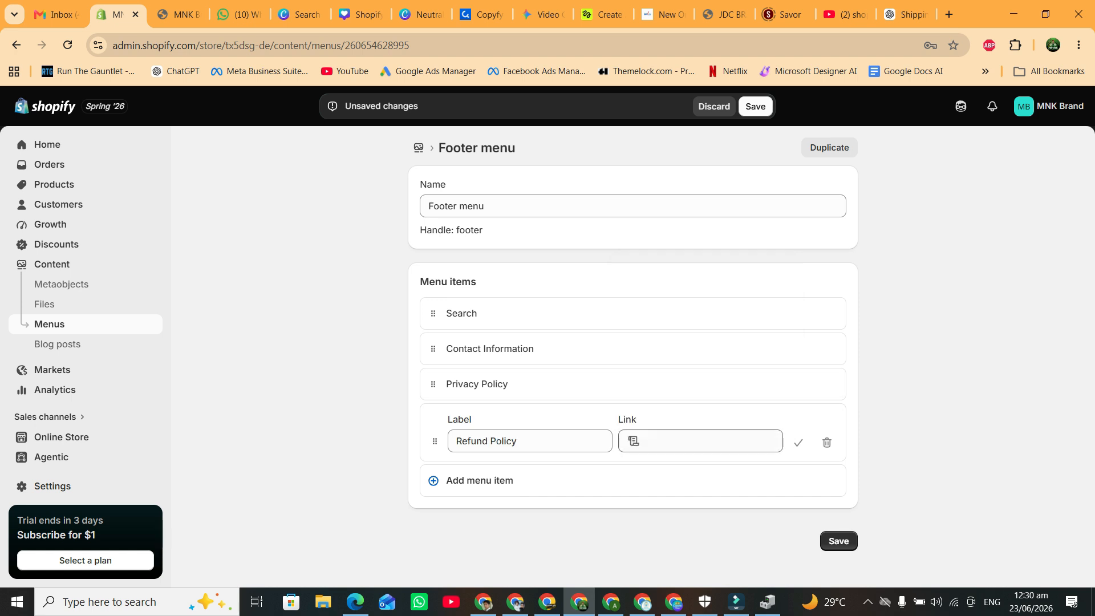
left_click(480, 480)
left_click(696, 502)
left_click(672, 377)
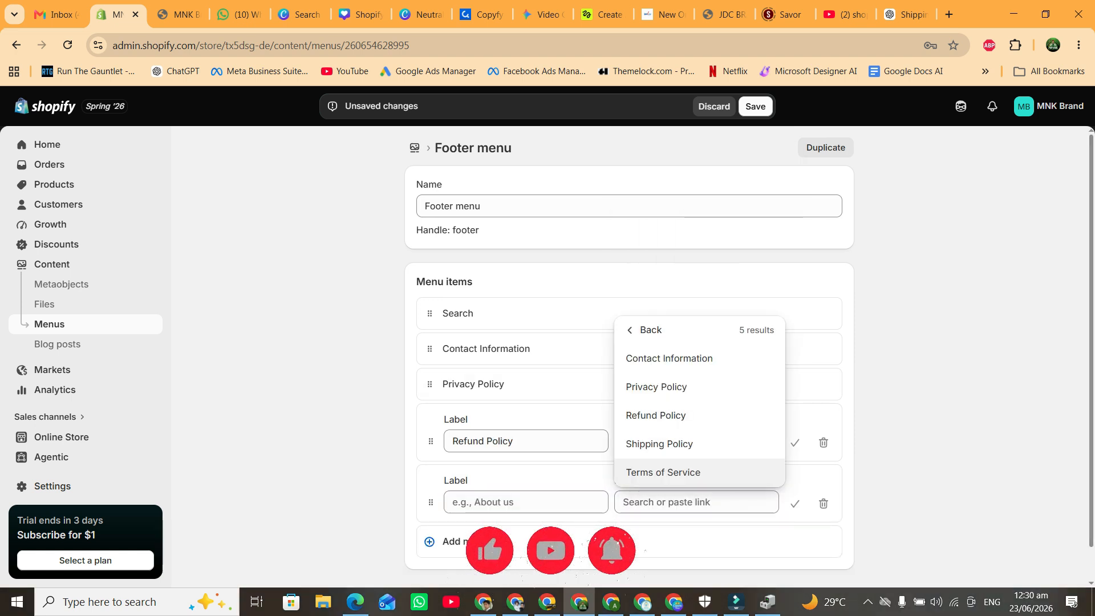
left_click(660, 442)
Add a Terms of Service item and confirm the Terms, Shipping and Refund rows.
left_click(476, 536)
left_click(697, 471)
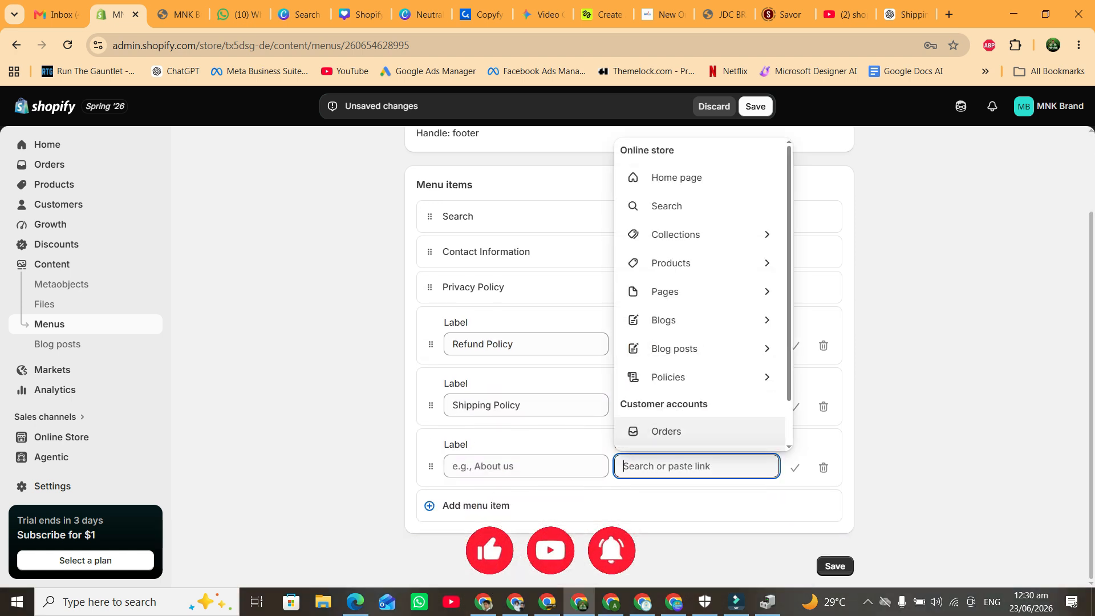
left_click(660, 374)
left_click(660, 435)
left_click(794, 467)
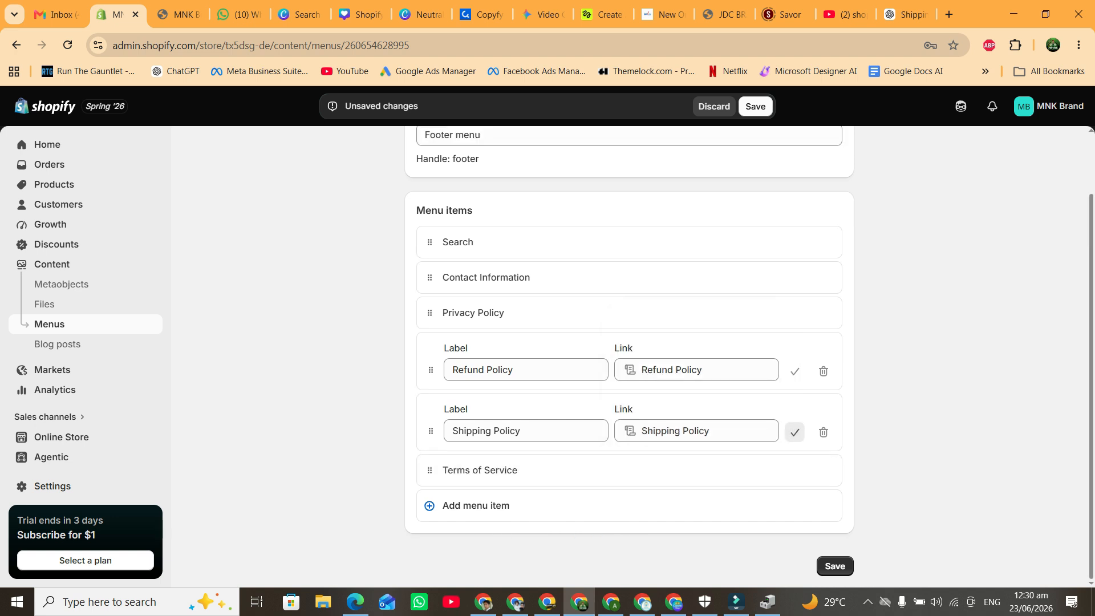
left_click(795, 432)
left_click(794, 397)
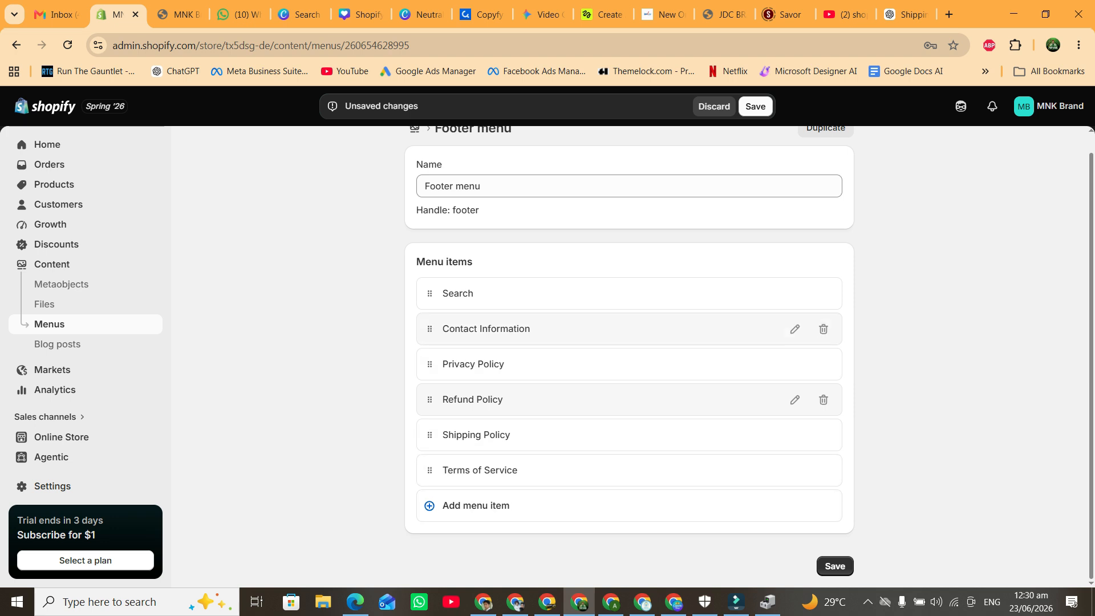
Move Contact Information to the end, place Shipping above Refund, and save the menu.
left_click_drag(430, 328, 438, 501)
left_click_drag(429, 419, 436, 388)
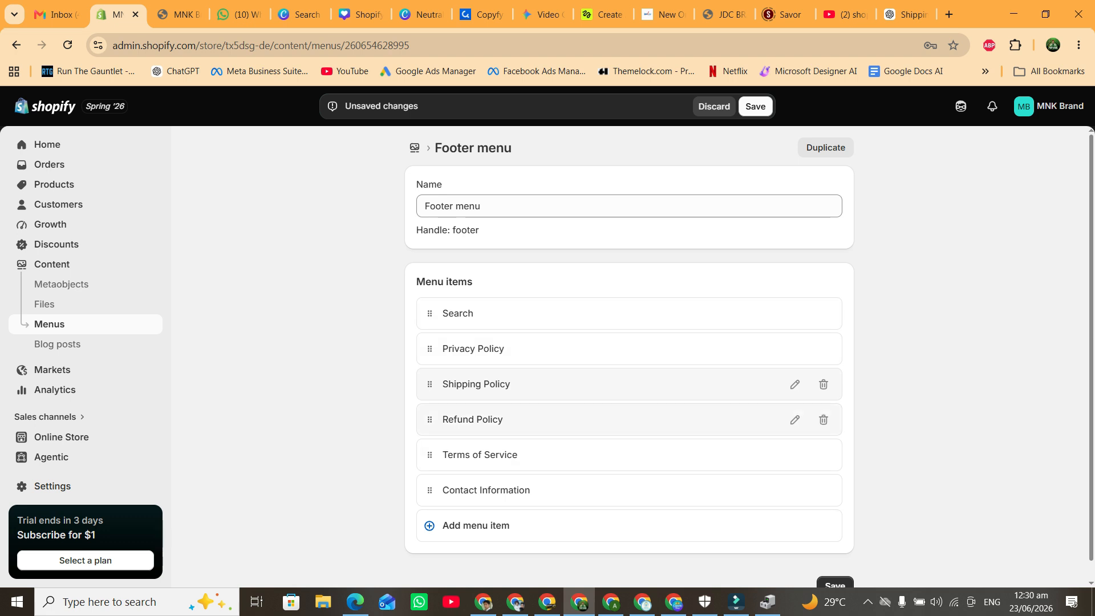
left_click(756, 106)
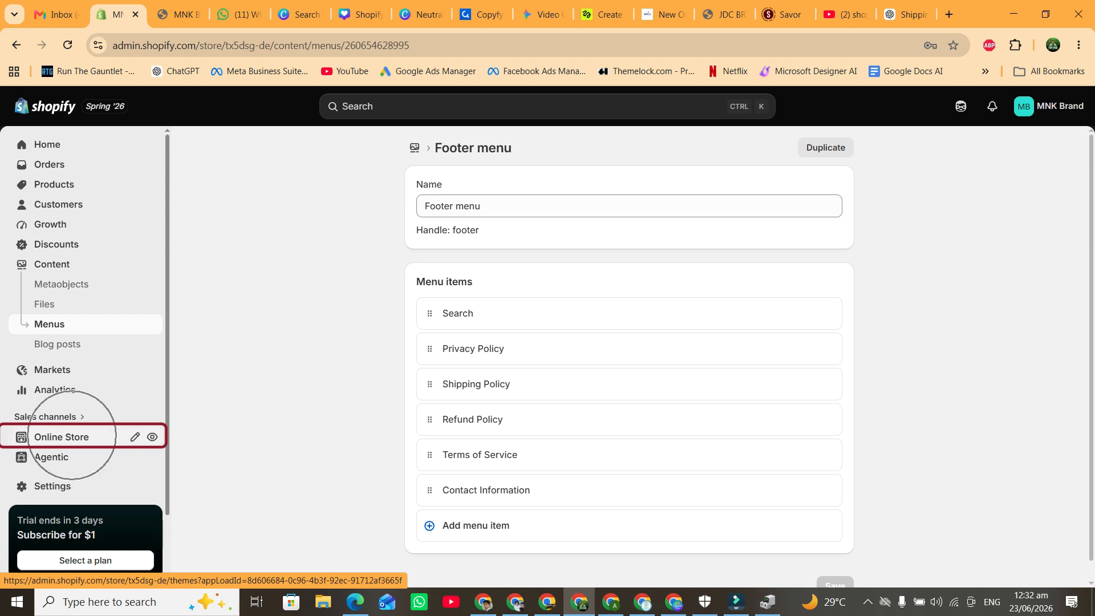
Open the Online Store themes page showing the Horizon theme and view the store.
left_click(62, 437)
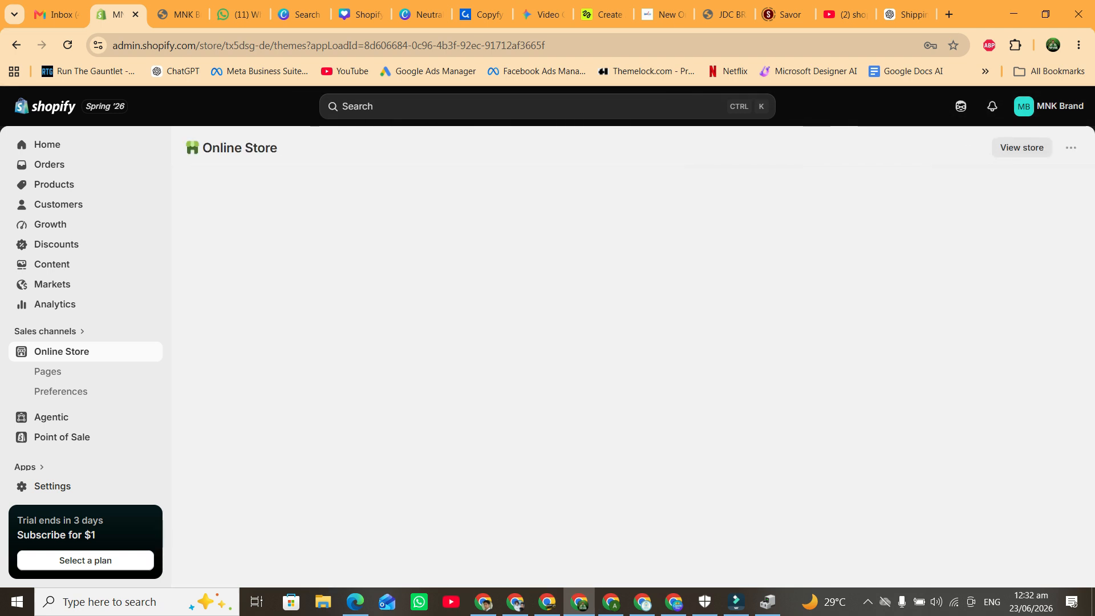
left_click(1023, 148)
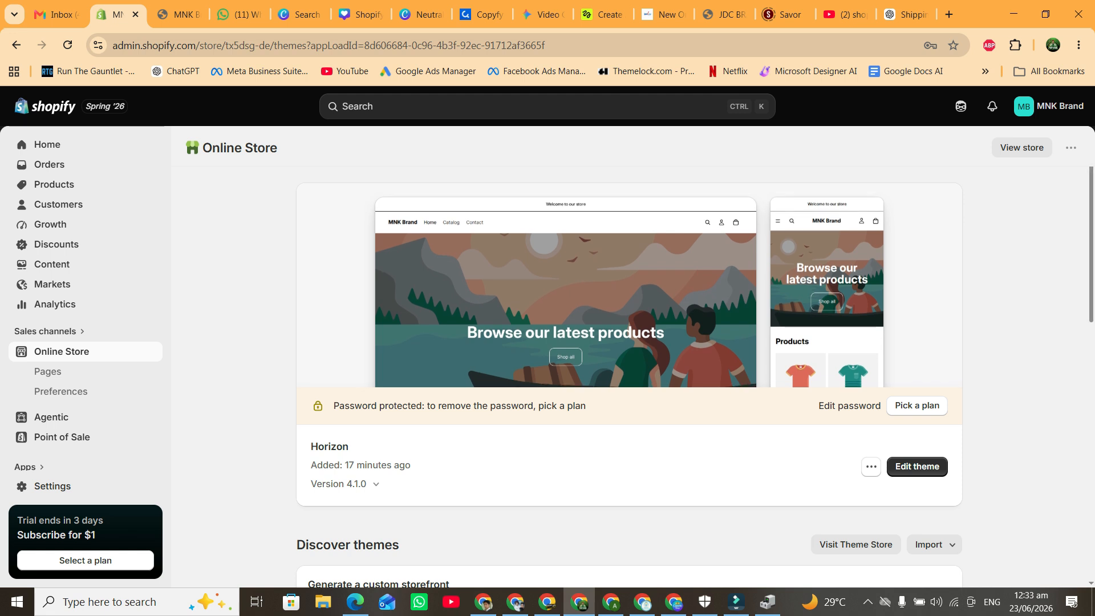
scroll(629, 376, "down", 7)
scroll(628, 376, "up", 7)
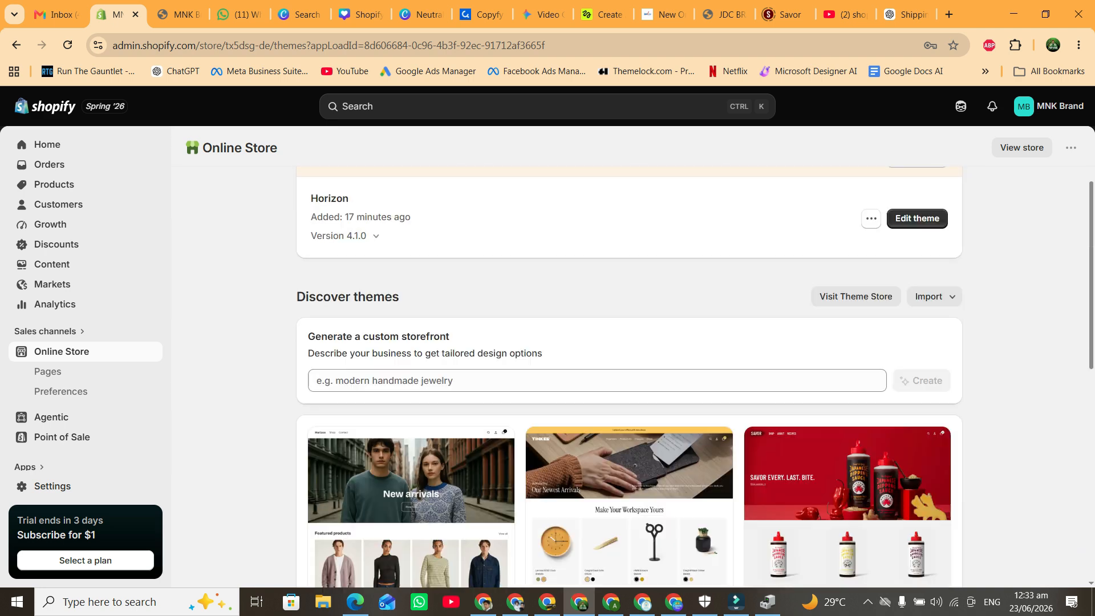